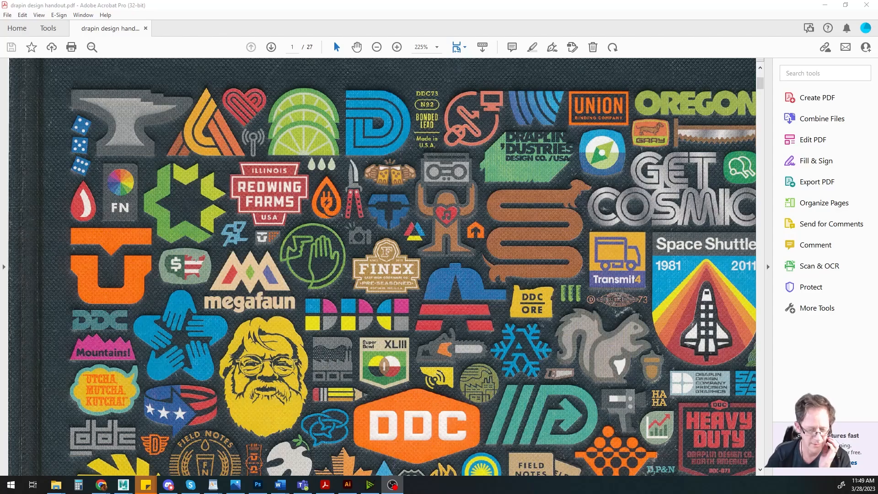
Examine the logo designs on the book's front and back covers, pages 1 and 2 of the Draplin design handout.
scroll(462, 307, up, 5)
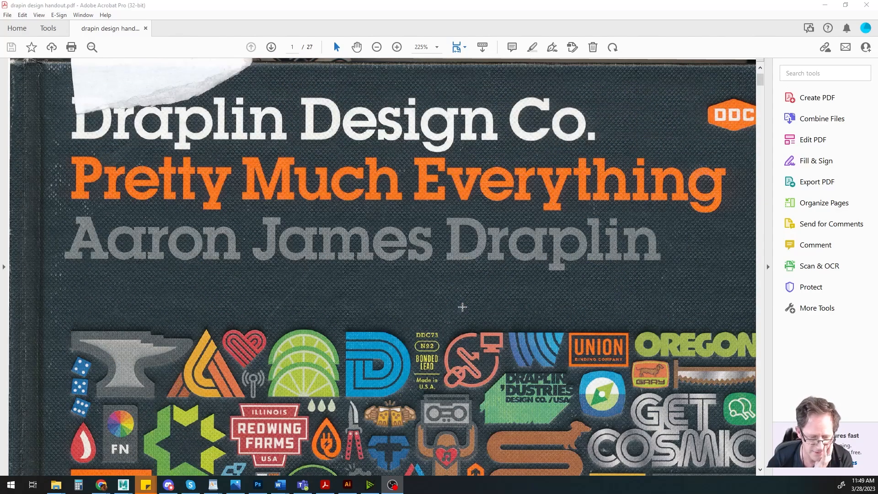
scroll(463, 307, down, 5)
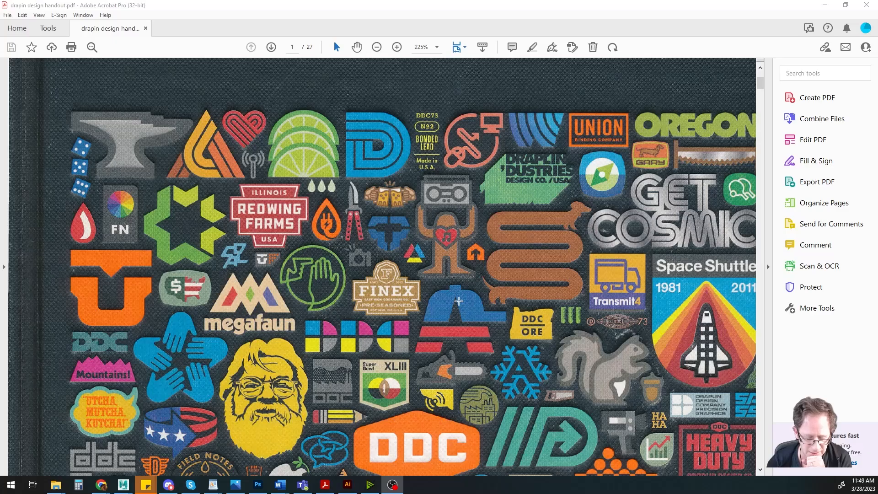
scroll(460, 302, down, 1)
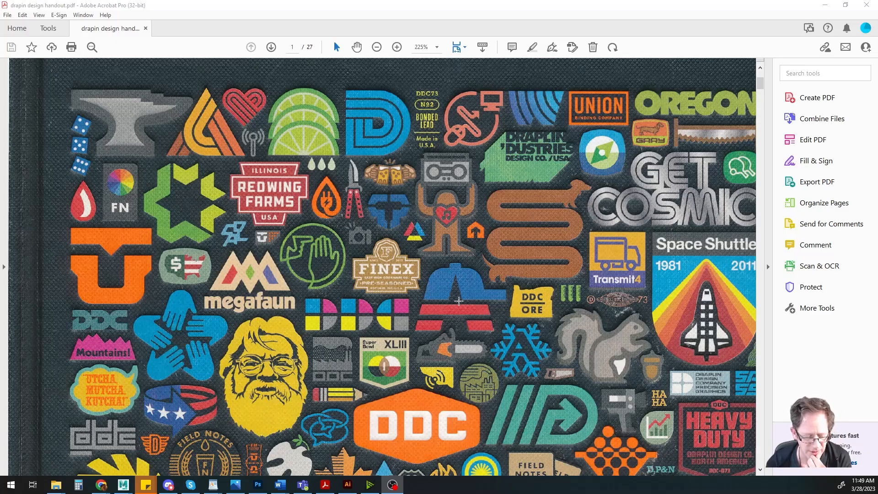
scroll(459, 301, down, 3)
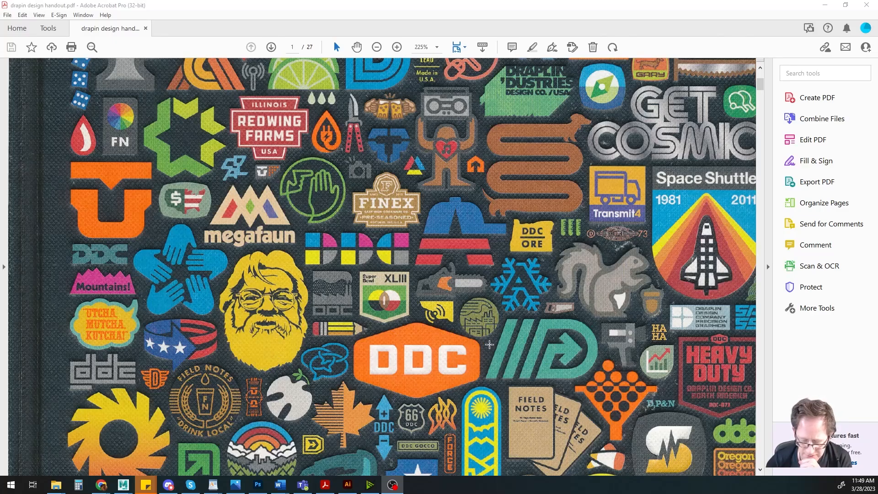
scroll(489, 345, down, 3)
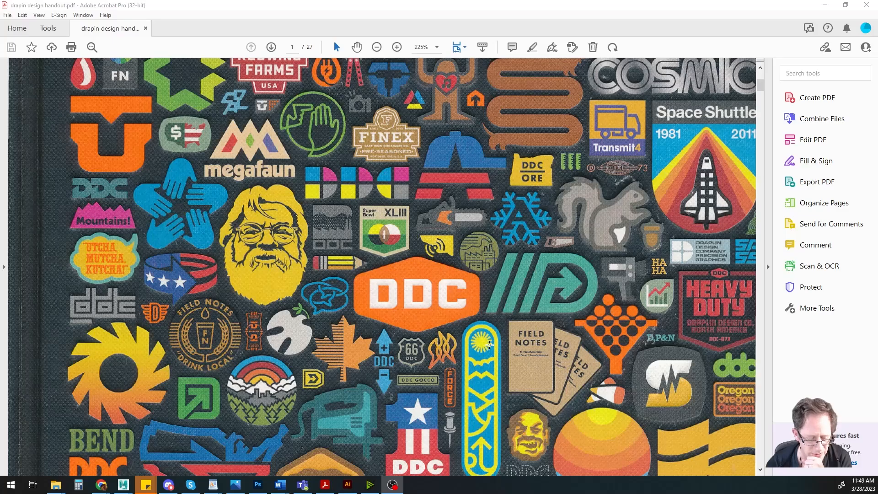
scroll(489, 345, down, 10)
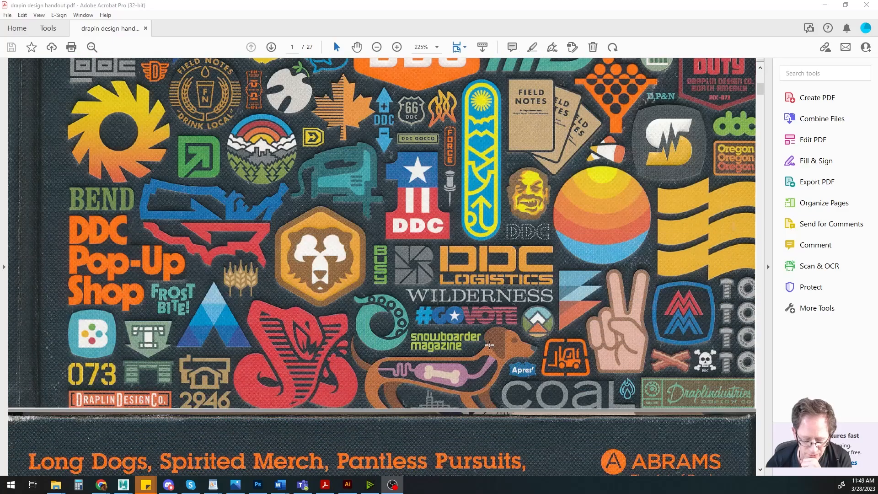
scroll(489, 345, down, 20)
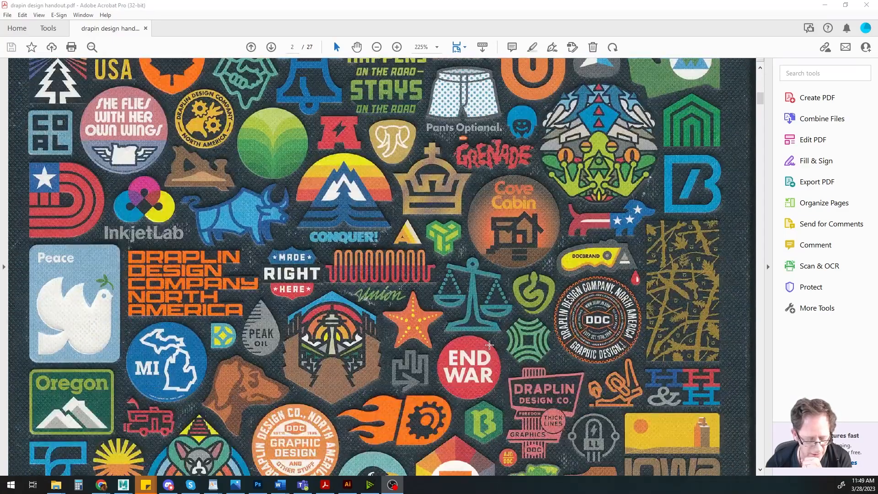
scroll(490, 345, down, 12)
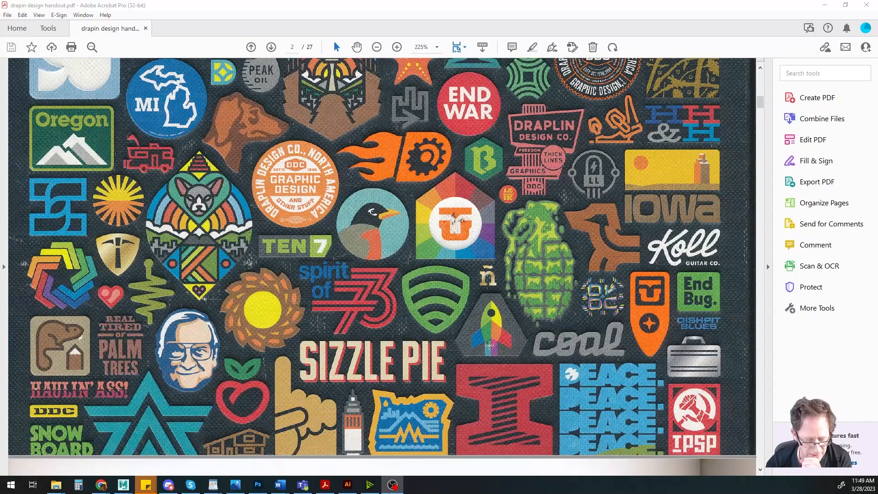
scroll(489, 345, up, 12)
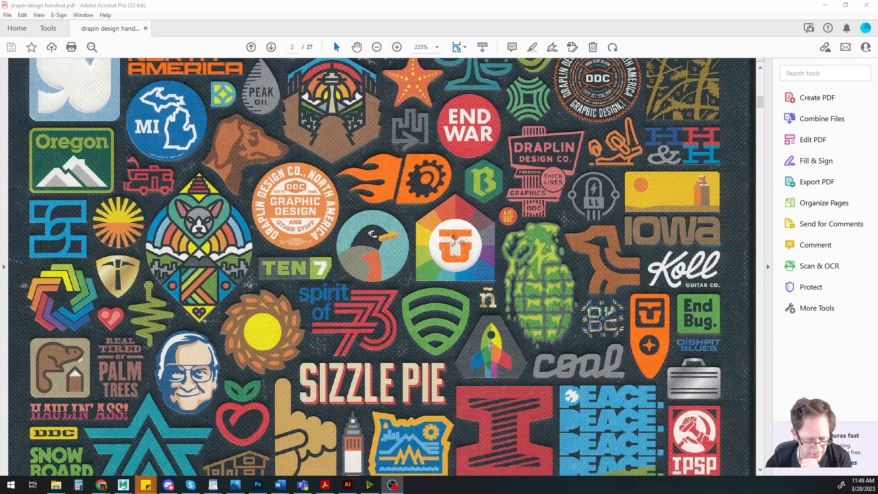
scroll(489, 345, up, 20)
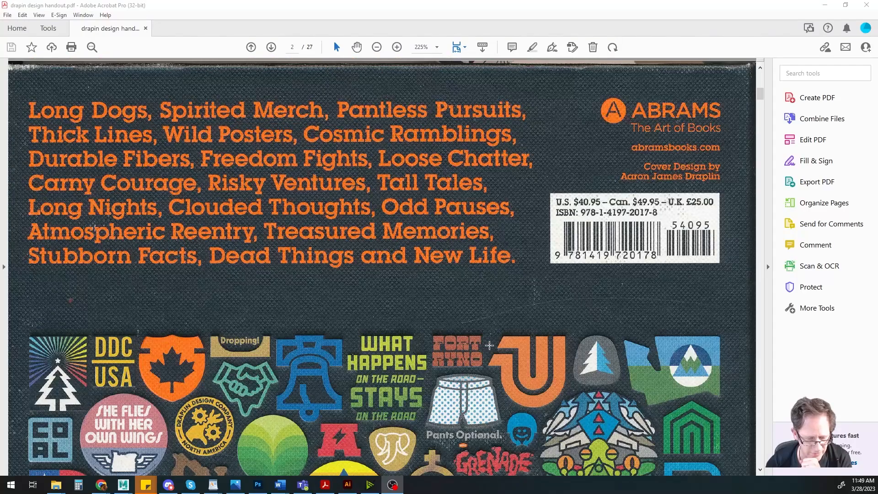
scroll(489, 345, up, 10)
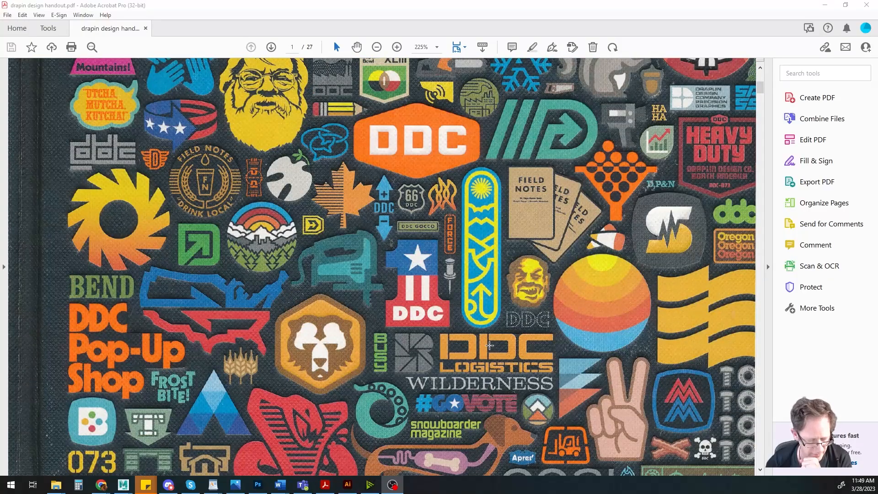
scroll(490, 345, up, 3)
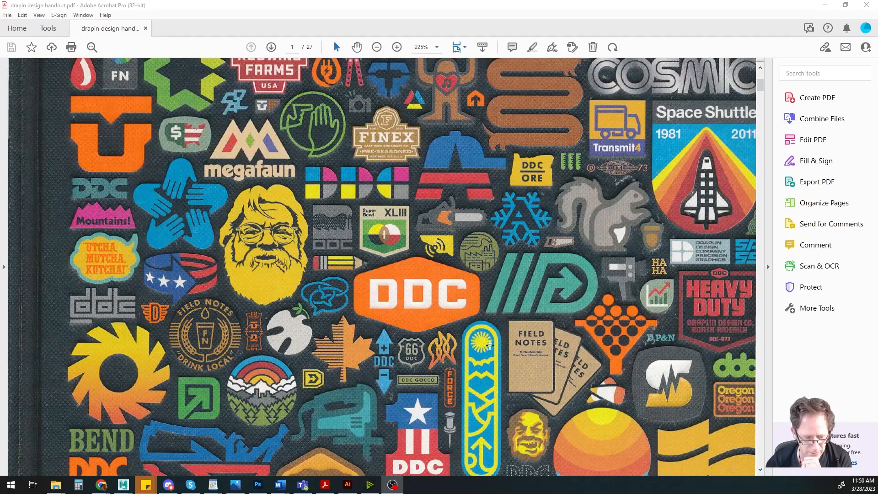
scroll(489, 345, down, 2)
scroll(490, 345, down, 8)
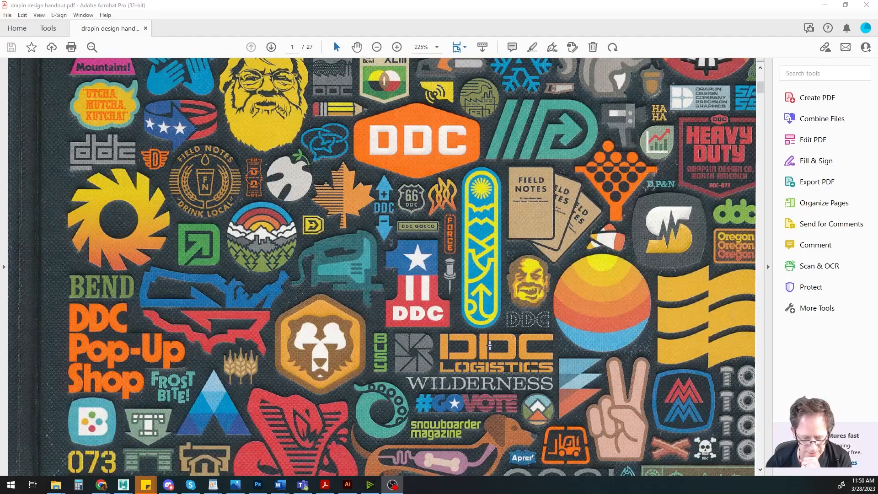
scroll(489, 345, down, 20)
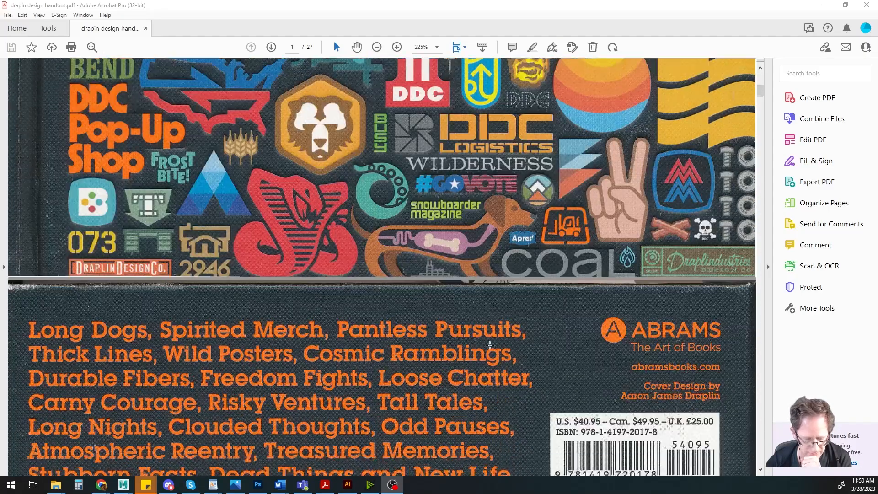
scroll(489, 345, down, 6)
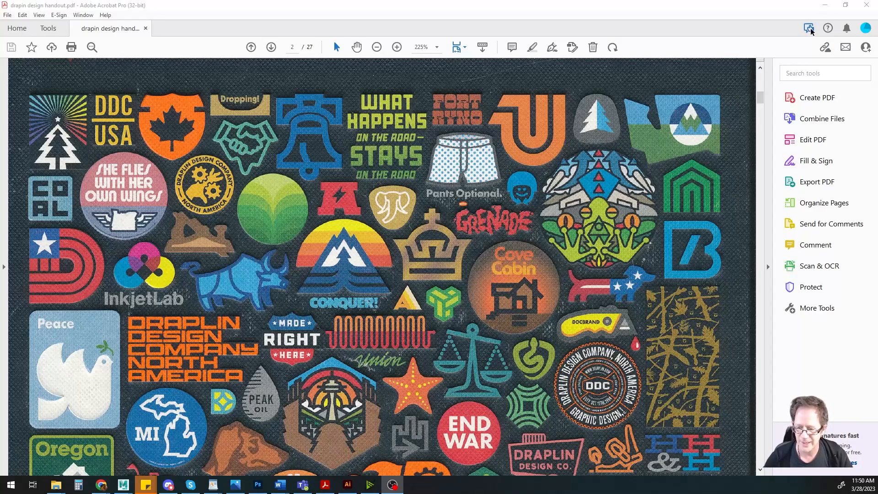
Switch from the handout to the Illustrator document and deselect the yellow part of the three-loop logo.
click(796, 5)
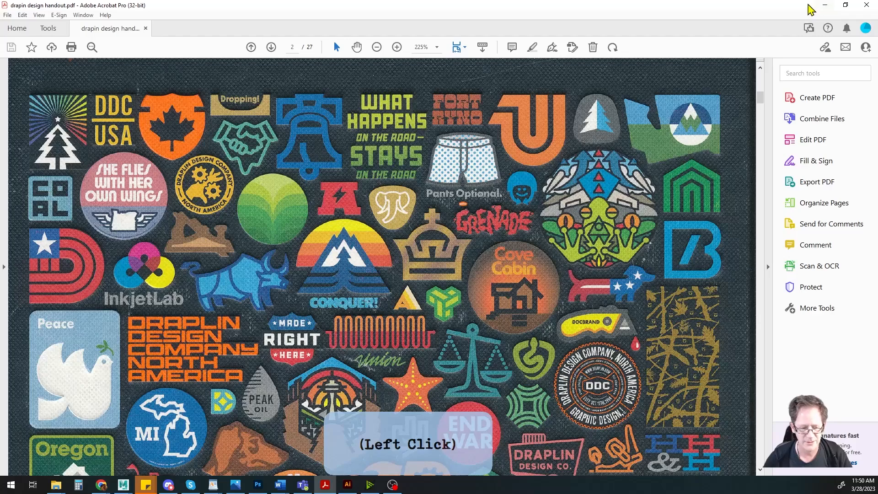
click(826, 6)
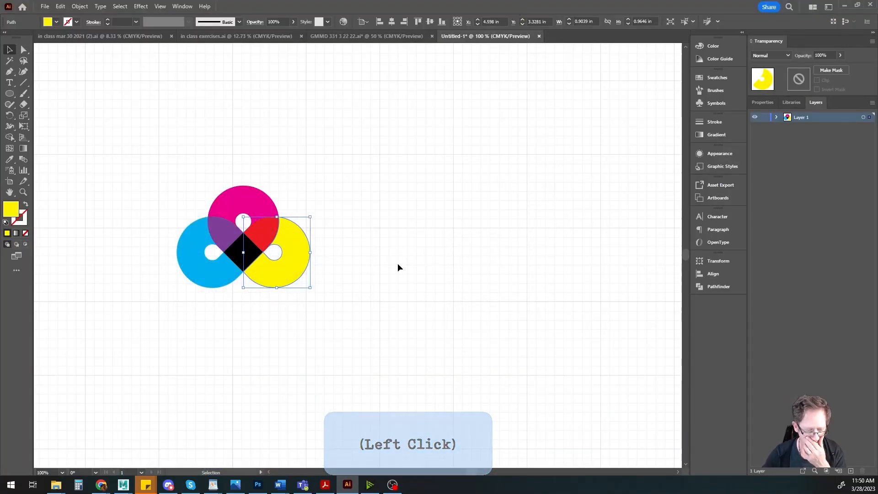
click(397, 262)
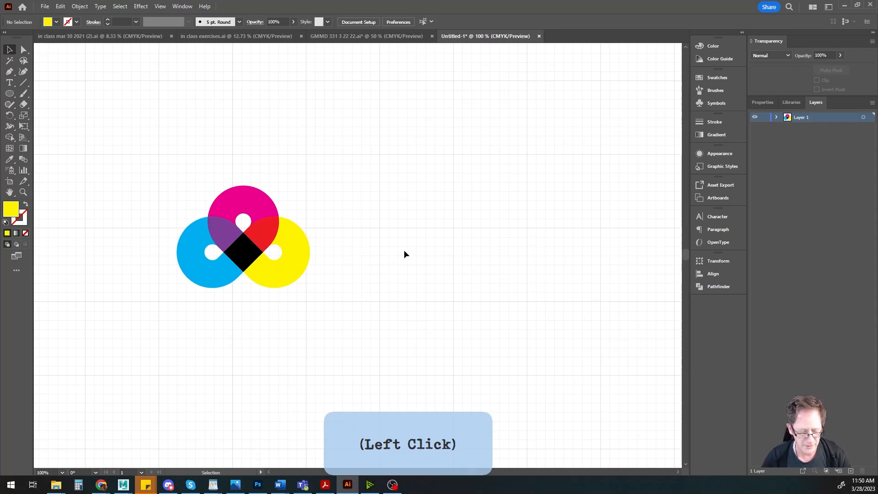
key(space)
alt+middle_click(415, 244)
mouse_move(415, 244)
mouse_down()
mouse_move(385, 267)
mouse_move(402, 243)
mouse_up()
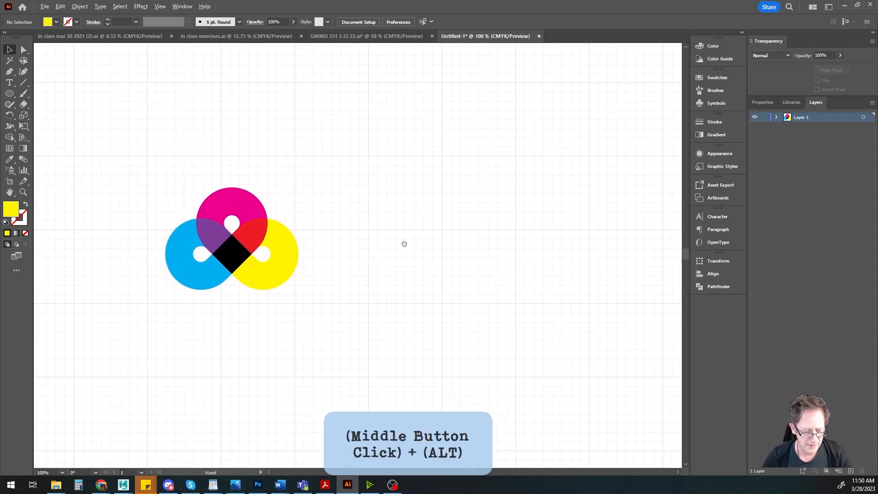
Draw a yellow circle without a stroke, about 0.95 in across, in the empty area to the right of the logo.
click(10, 94)
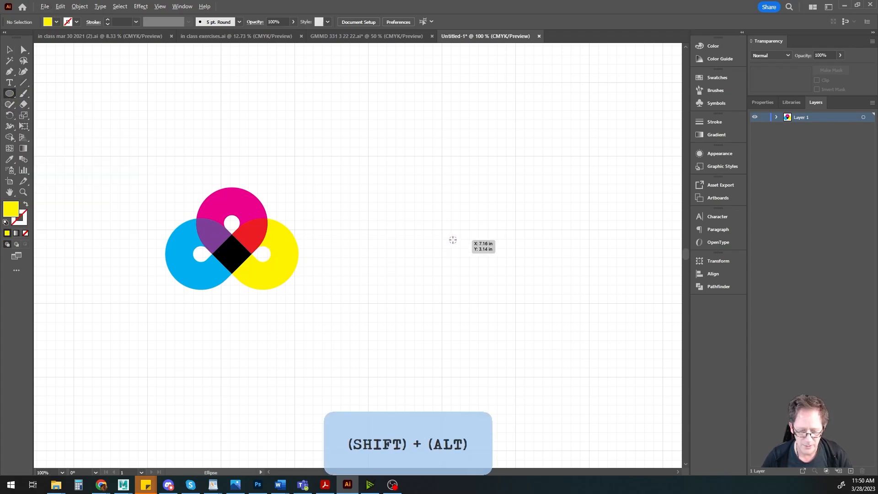
drag(451, 236, 477, 271)
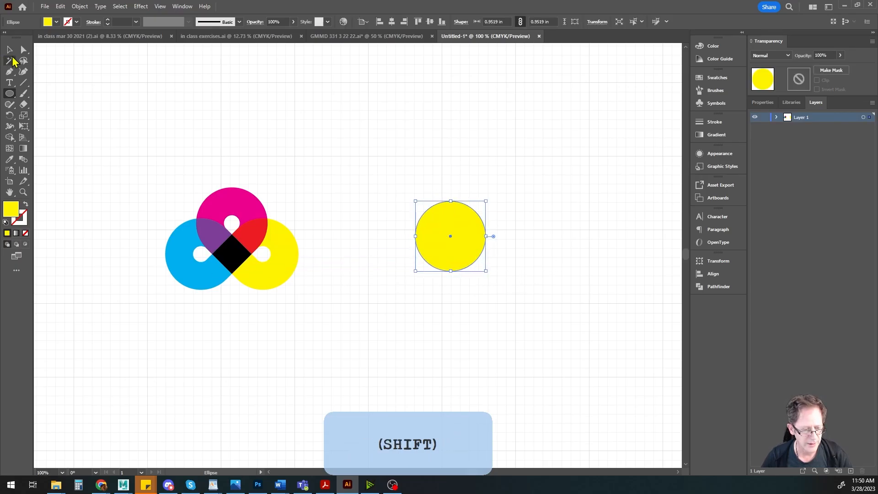
click(9, 49)
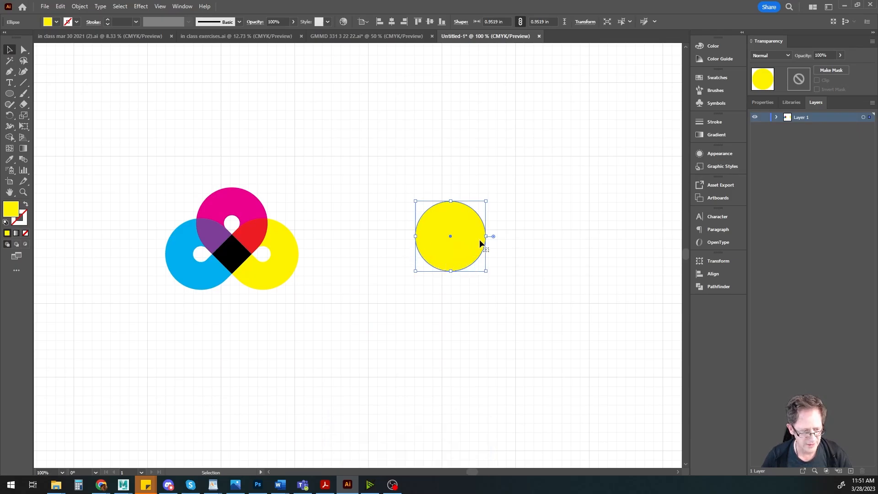
Add an anchor point on the circle's upper-left edge with the Pen tool and convert it to a corner point.
key(p)
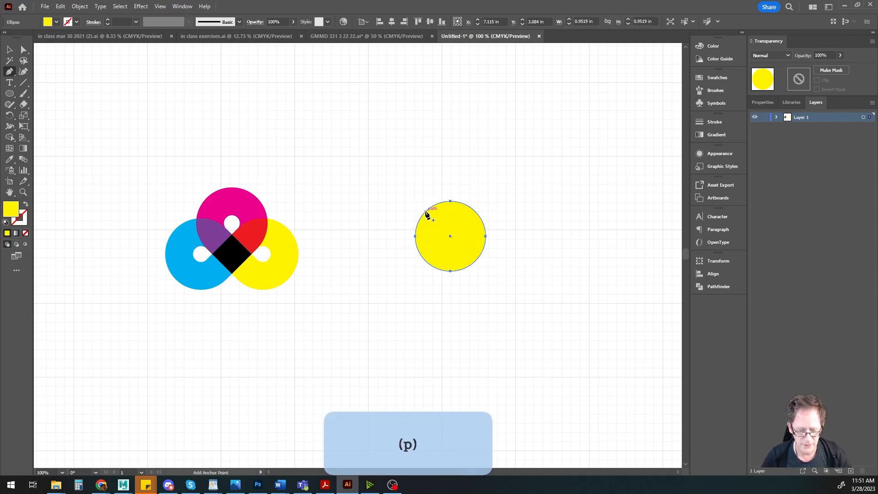
click(425, 212)
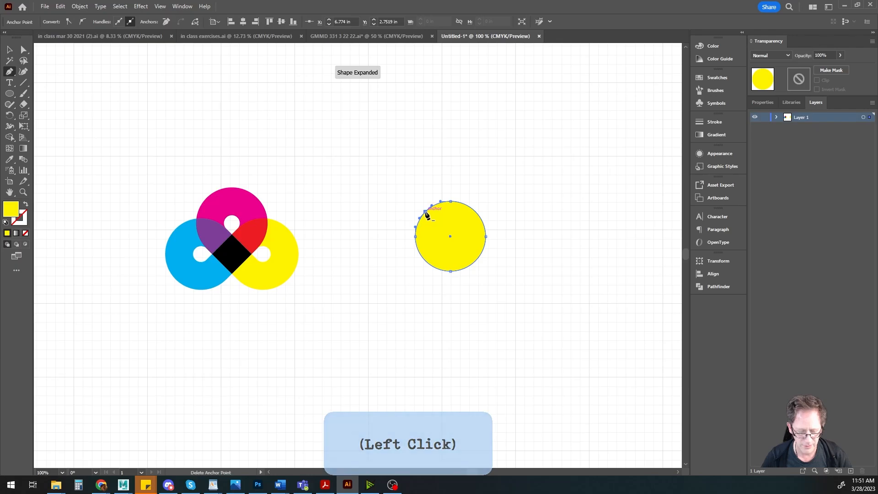
key(alt)
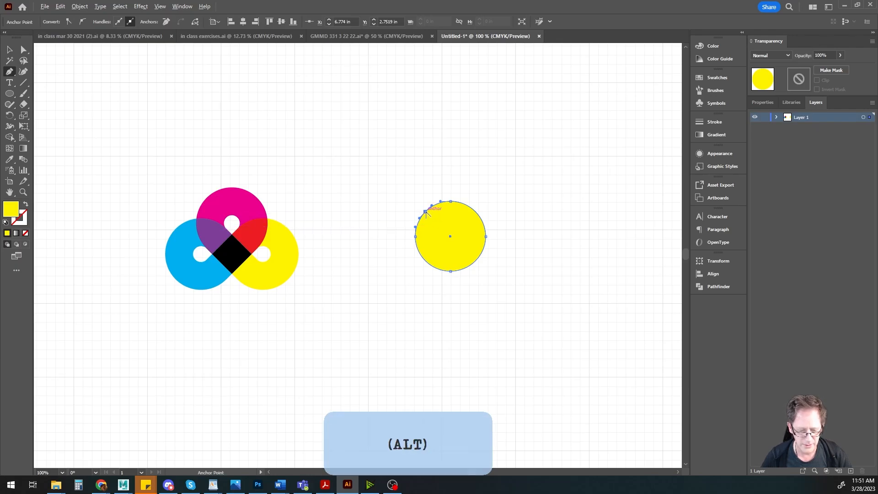
alt+click(426, 213)
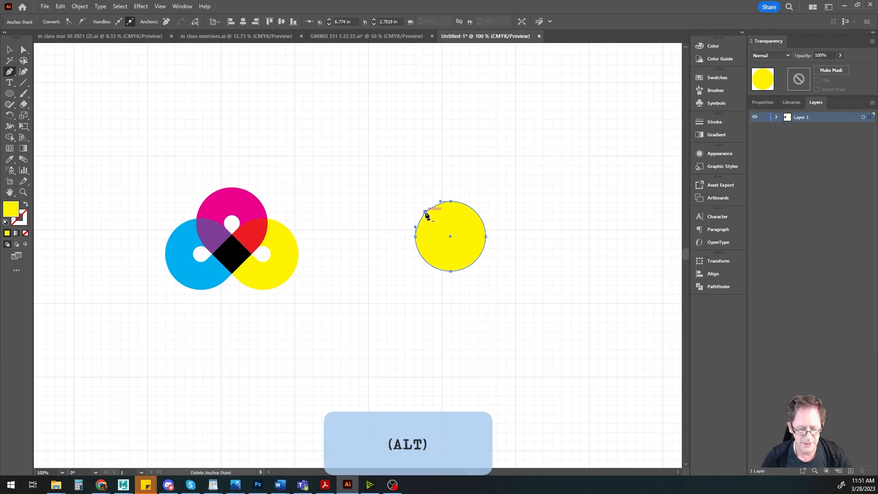
Move the corner point outward to the upper left so the circle becomes a teardrop with a right-angled tip, and deselect it.
key(ctrl)
drag(426, 214, 415, 202)
scroll(423, 229, up, 6)
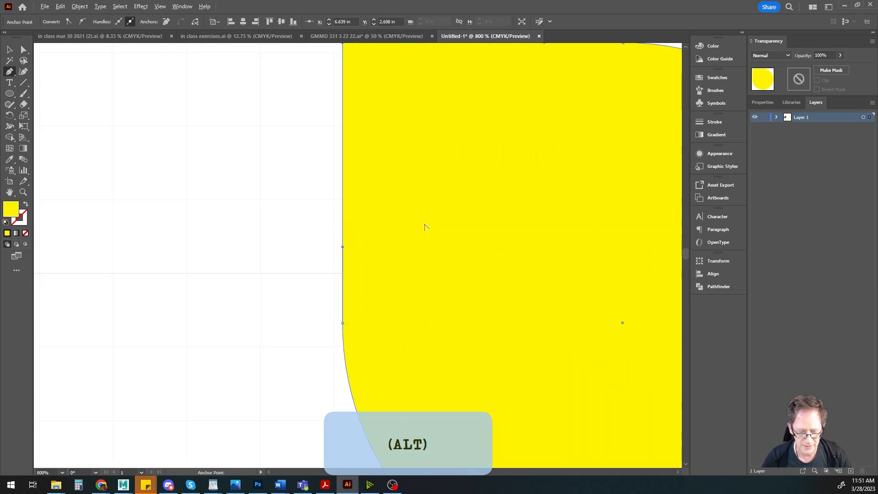
scroll(425, 227, down, 6)
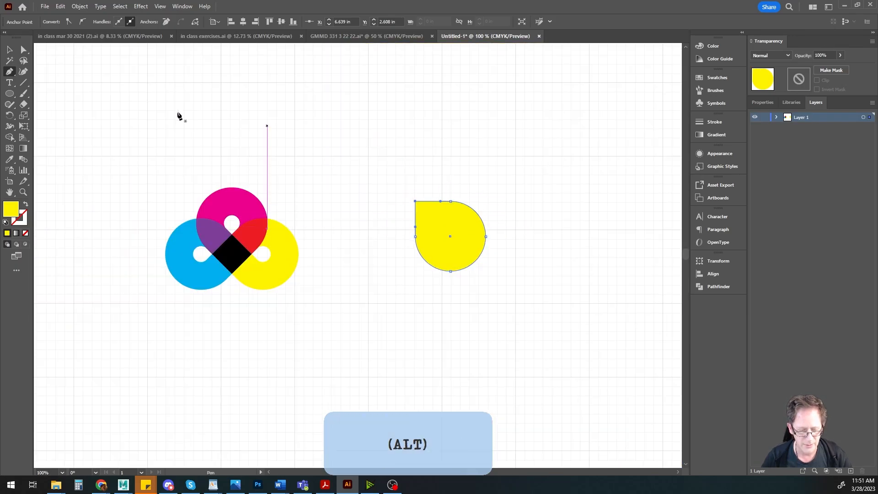
click(10, 49)
click(366, 250)
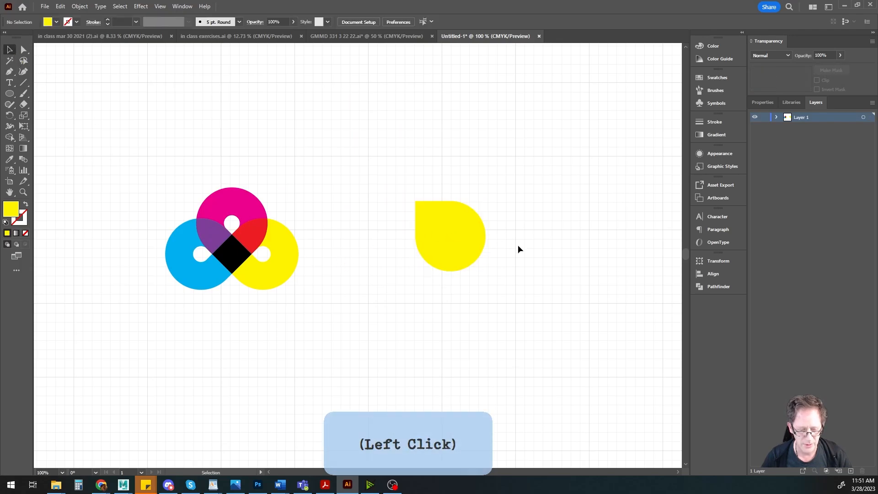
Shrink and rotate the teardrop to about 0.64 by 0.53 in with its tip facing left, and set its blending mode to Multiply.
click(443, 250)
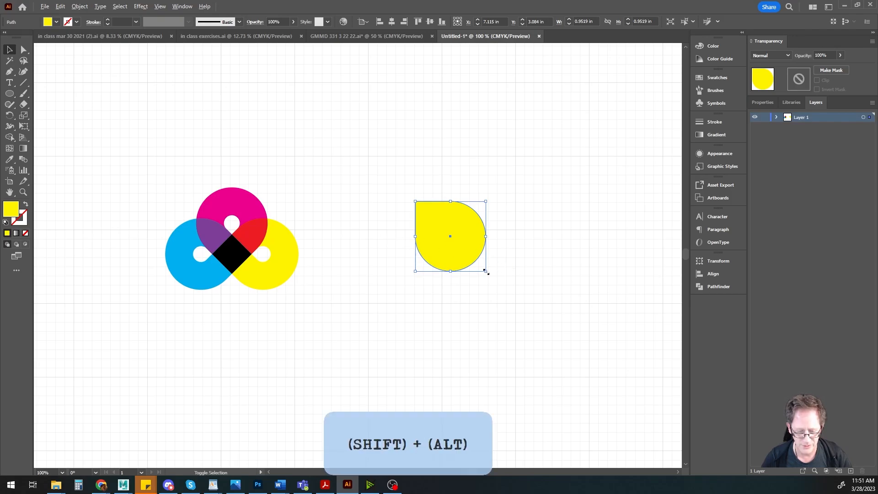
mouse_move(486, 270)
mouse_down()
mouse_move(469, 257)
mouse_move(478, 260)
mouse_move(491, 232)
mouse_move(491, 270)
mouse_up()
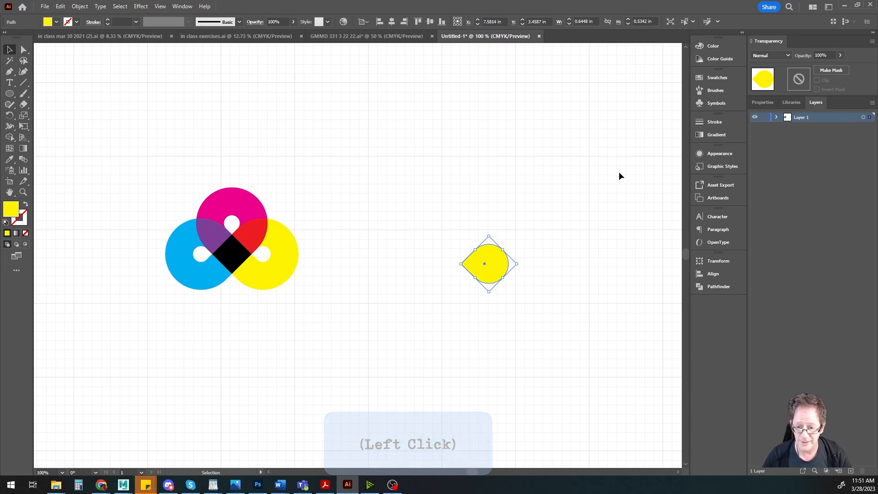
click(774, 56)
click(769, 88)
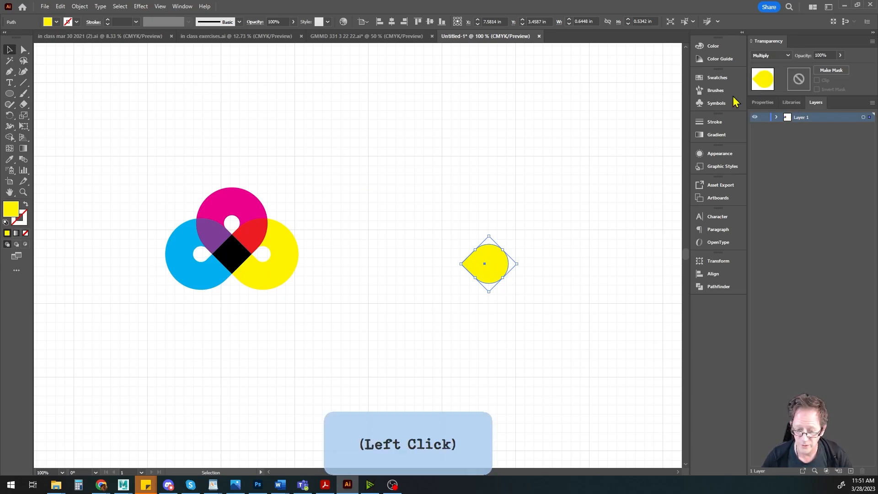
Swap the teardrop's fill and stroke so the outline is yellow with no fill, and set the stroke weight to 27 pt.
click(26, 205)
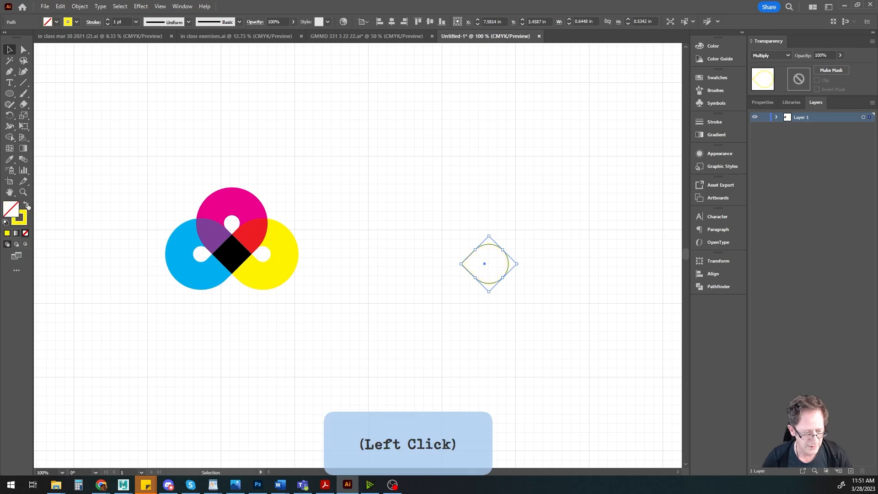
click(117, 20)
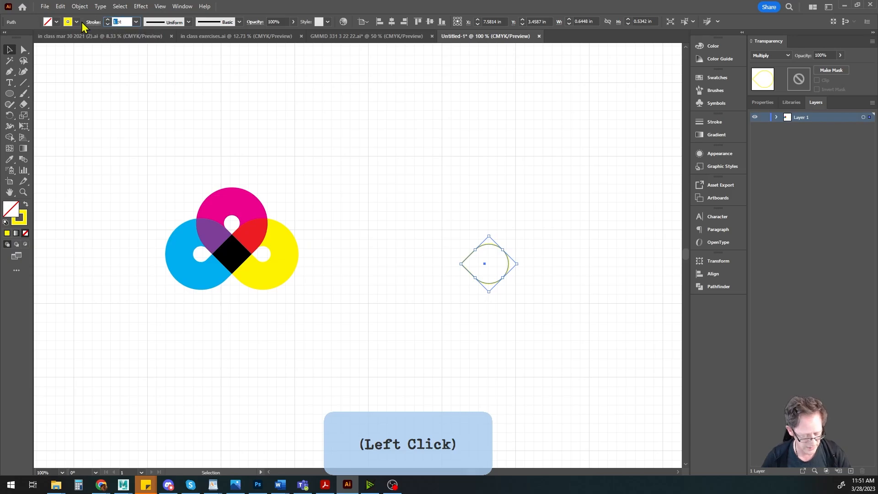
text(27)
key(Tab)
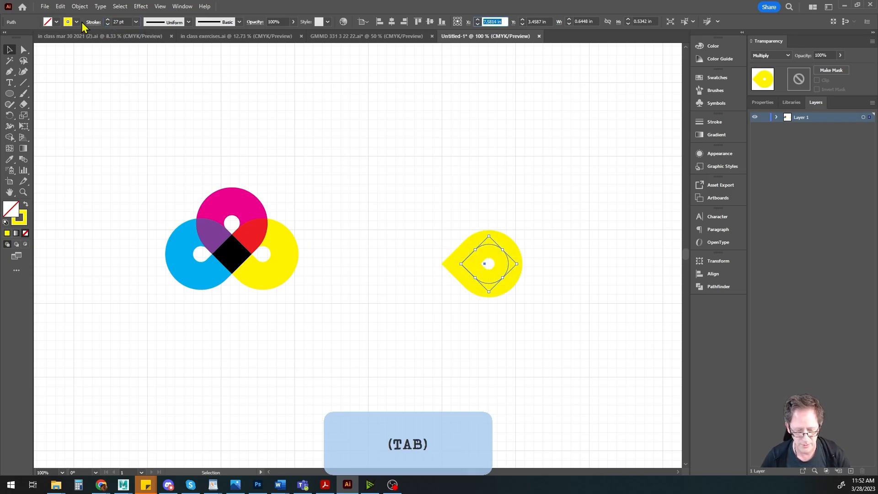
Reduce the yellow teardrop's stroke weight to 22 pt and deselect it.
click(108, 25)
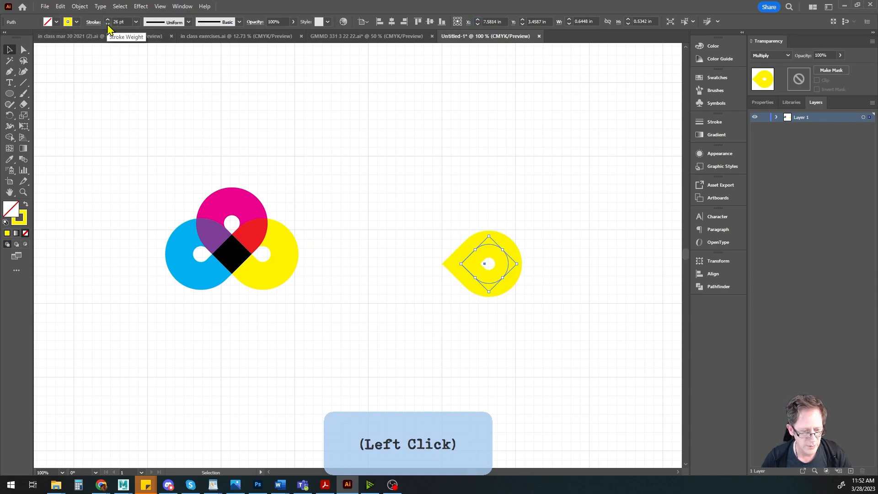
click(108, 24)
click(108, 24)
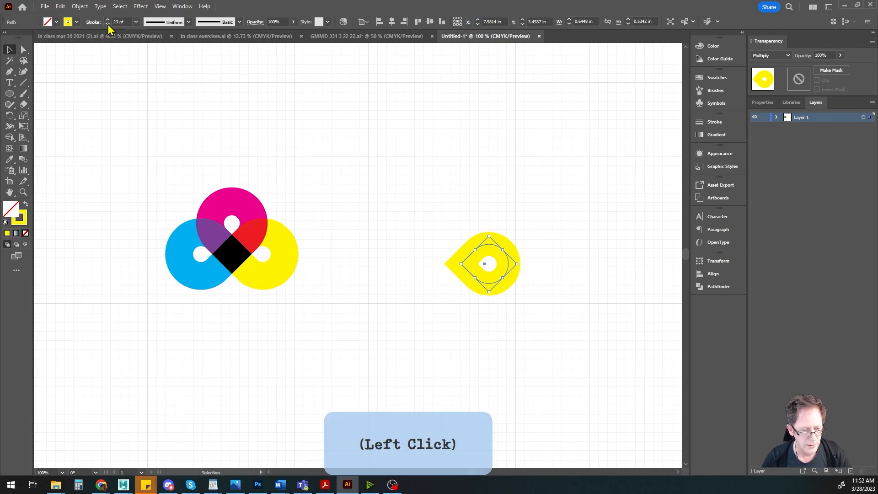
click(108, 24)
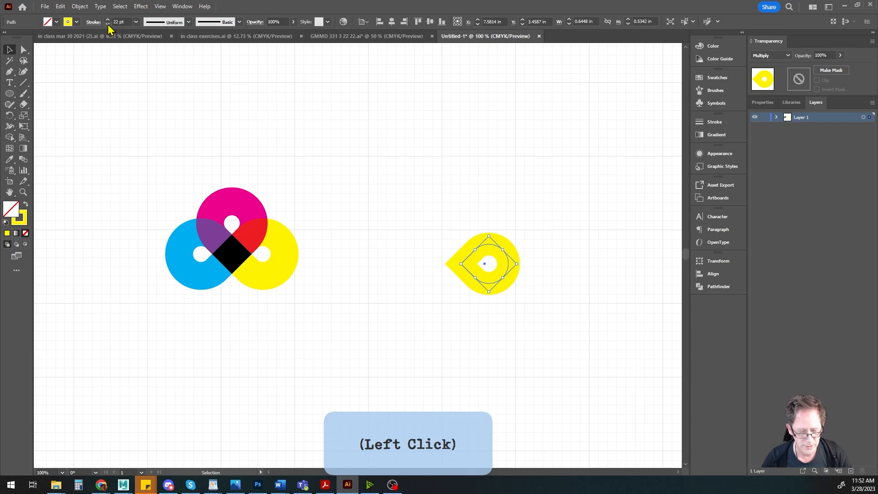
click(430, 227)
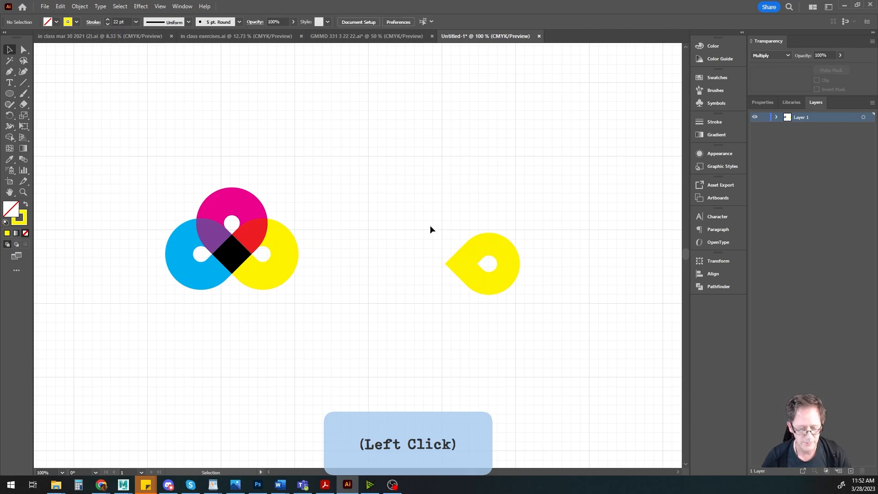
Duplicate the yellow teardrop to its left and rotate the copy 180° so its tip points right, overlapping the original's tip.
click(497, 246)
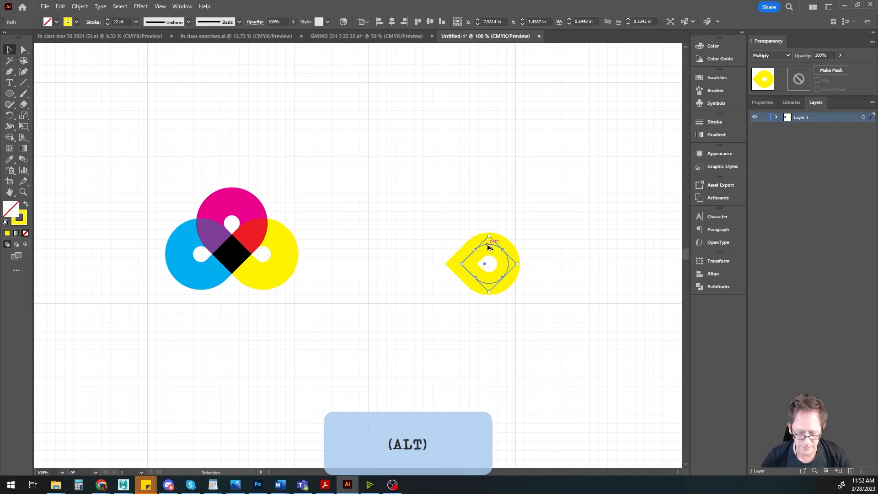
alt+click(417, 231)
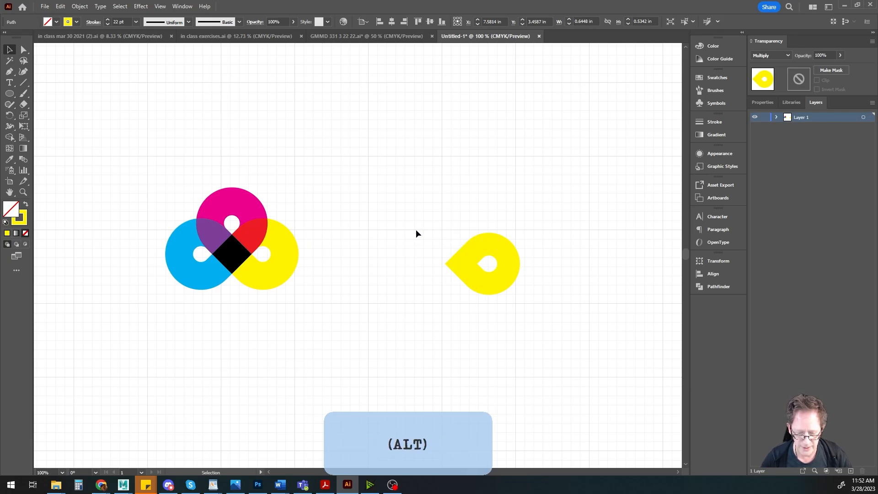
click(485, 243)
drag(488, 243, 401, 241)
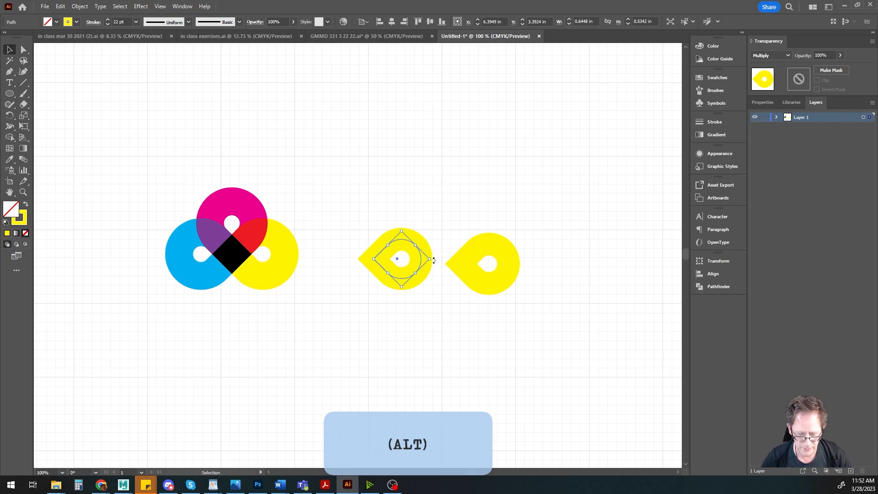
drag(435, 263, 407, 269)
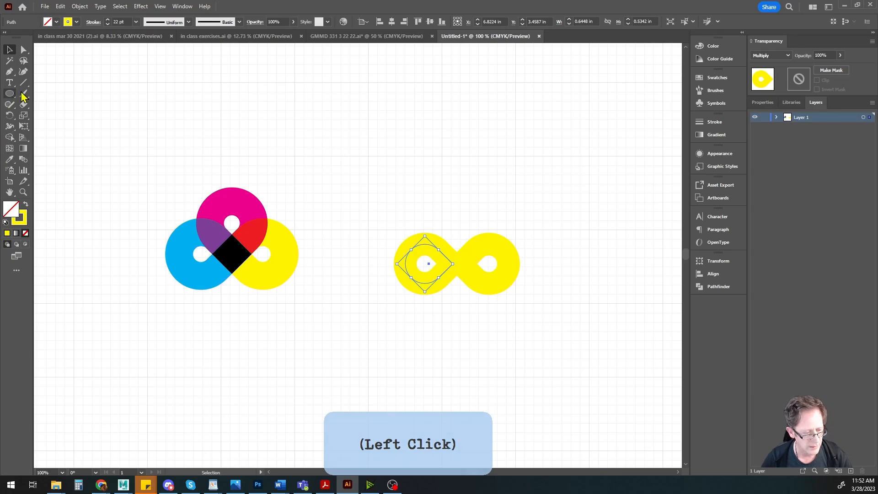
Recolor the left teardrop with cyan sampled from the reference logo, applied as a 22 pt stroke with no fill.
click(10, 160)
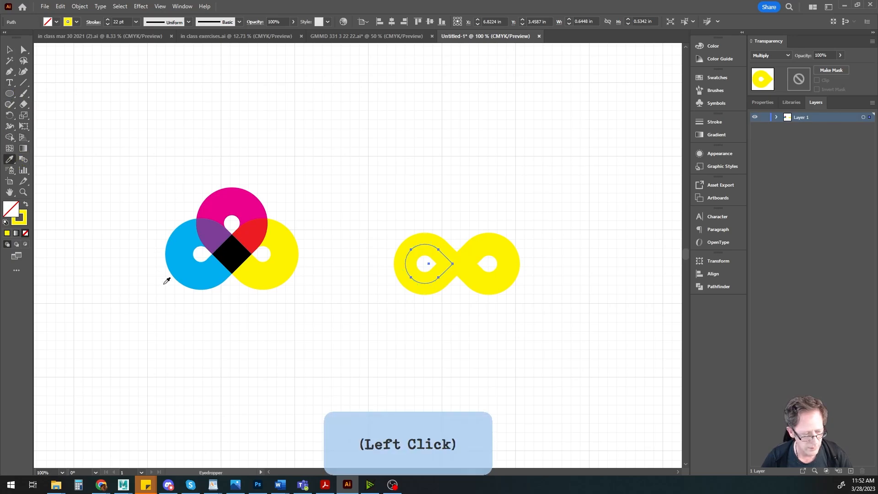
click(22, 225)
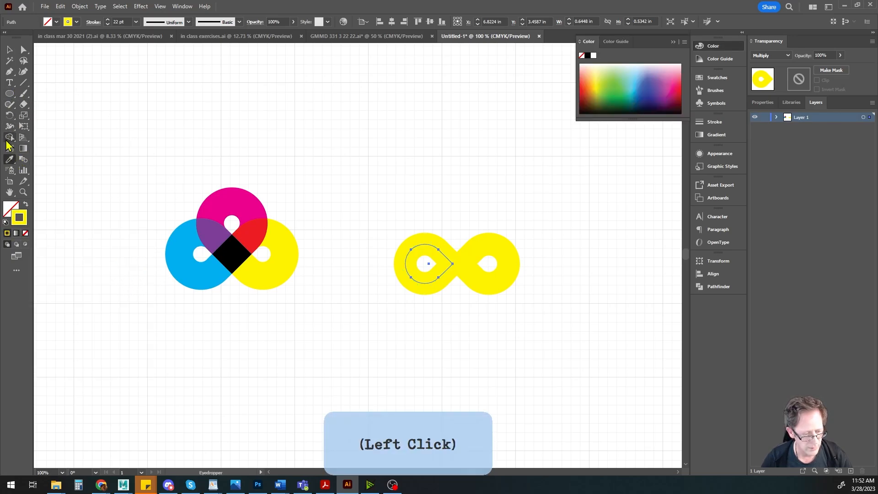
click(191, 278)
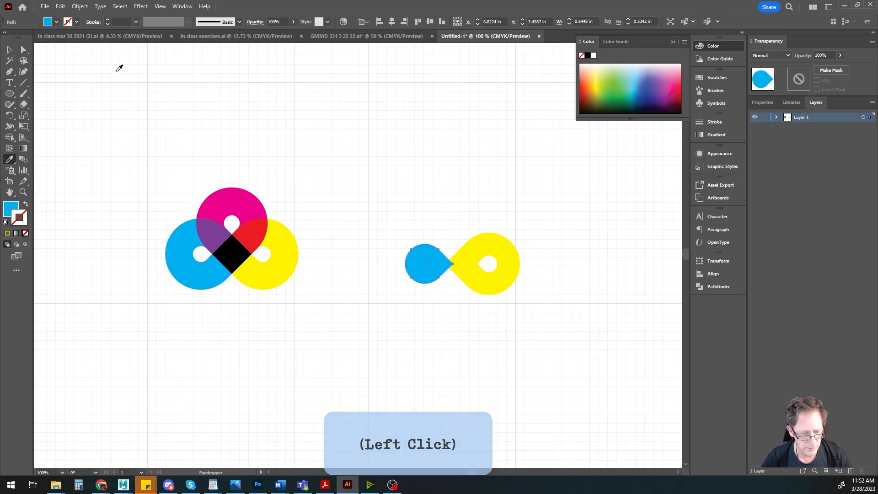
key(v)
click(26, 206)
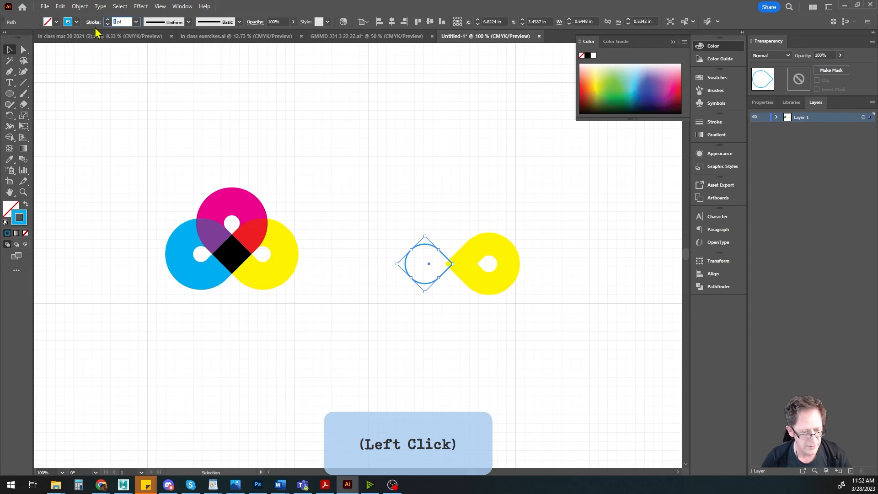
text(22)
key(Tab)
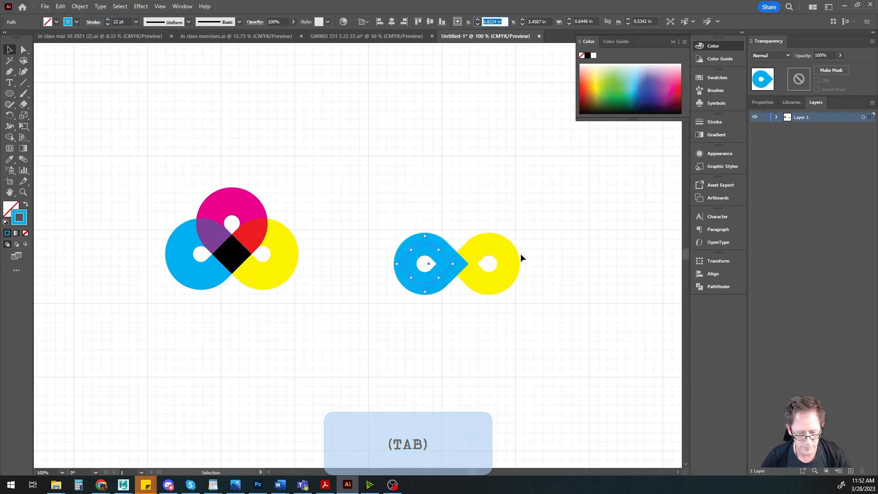
Set the cyan teardrop's blending mode to Multiply.
click(495, 245)
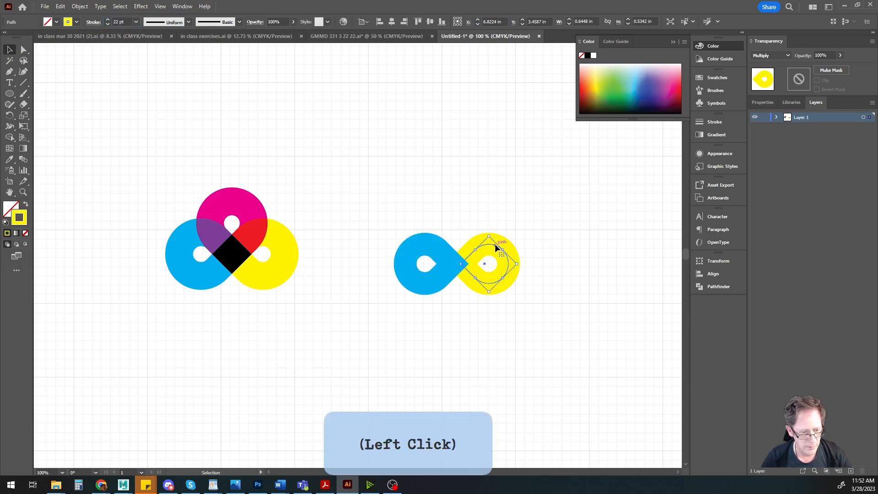
click(416, 249)
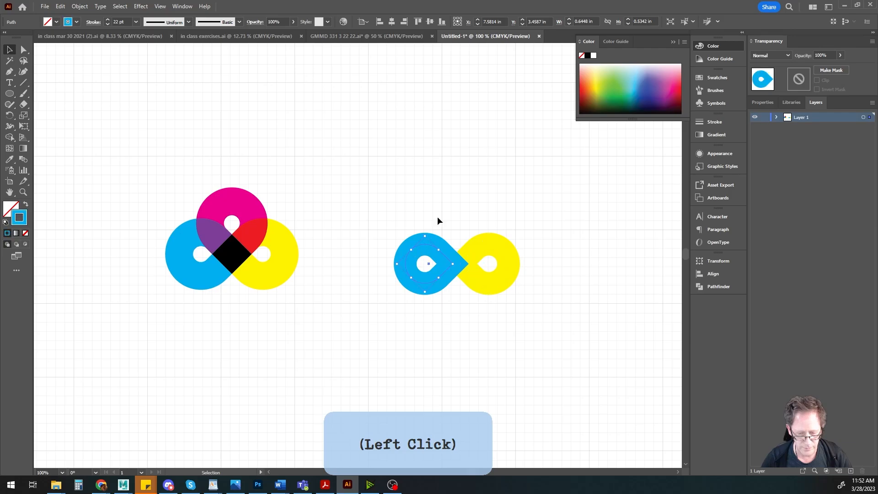
click(566, 216)
click(487, 247)
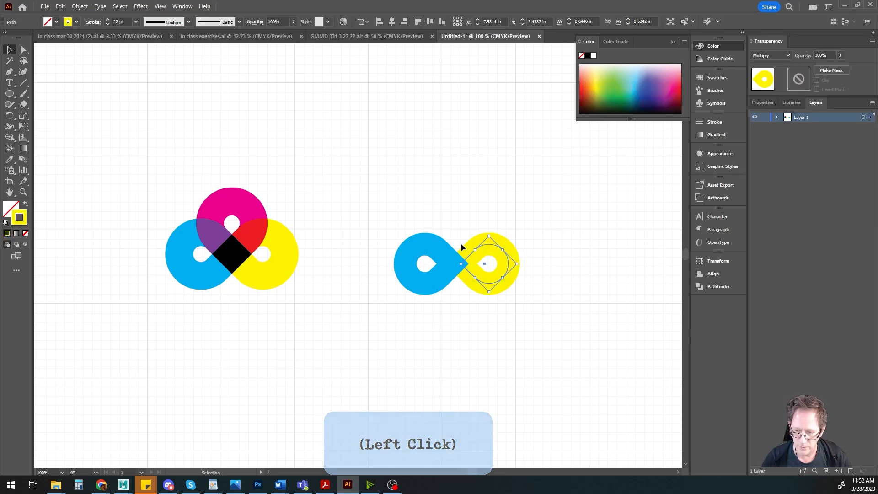
click(438, 249)
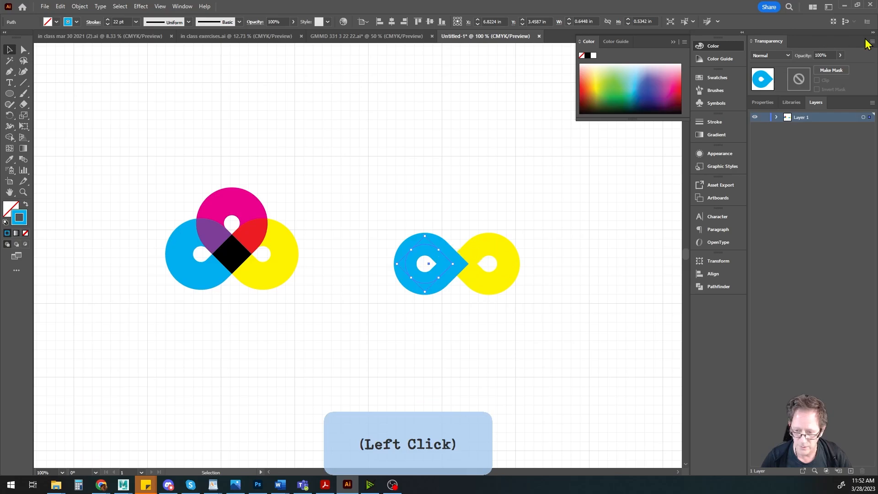
click(783, 56)
click(773, 88)
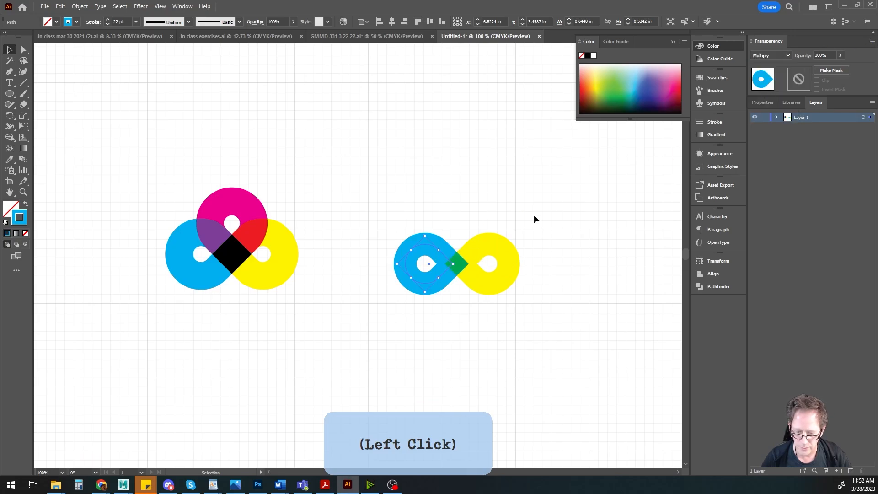
Move the cyan teardrop about 0.11 in right so its overlap with the yellow one forms a square between the two holes.
drag(424, 244, 432, 244)
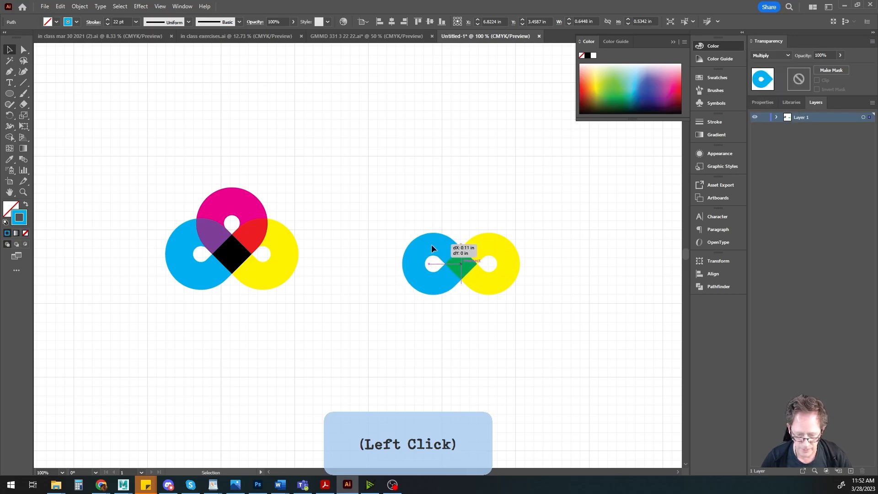
scroll(444, 271, up, 5)
key(space)
drag(518, 267, 342, 289)
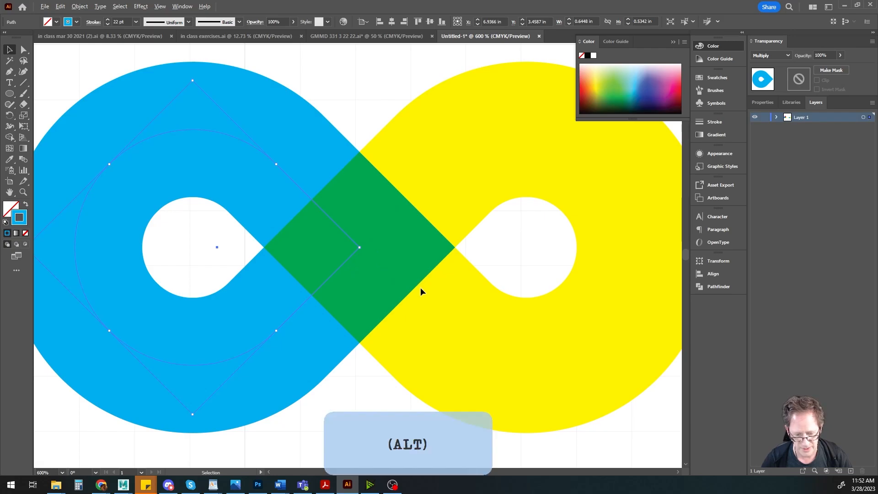
scroll(421, 286, down, 3)
key(space)
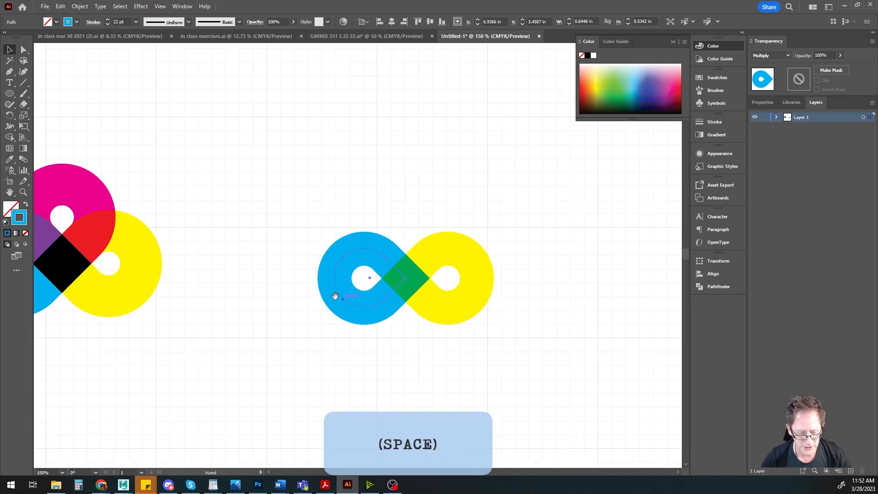
drag(334, 294, 393, 291)
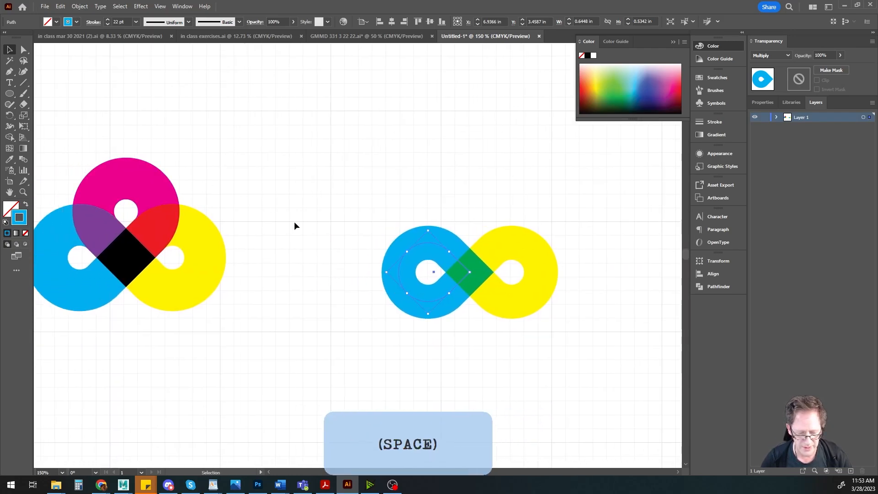
Duplicate the cyan teardrop above the pair and rotate the copy so its tip points down between the two loops.
scroll(391, 276, up, 1)
key(space)
drag(394, 276, 227, 279)
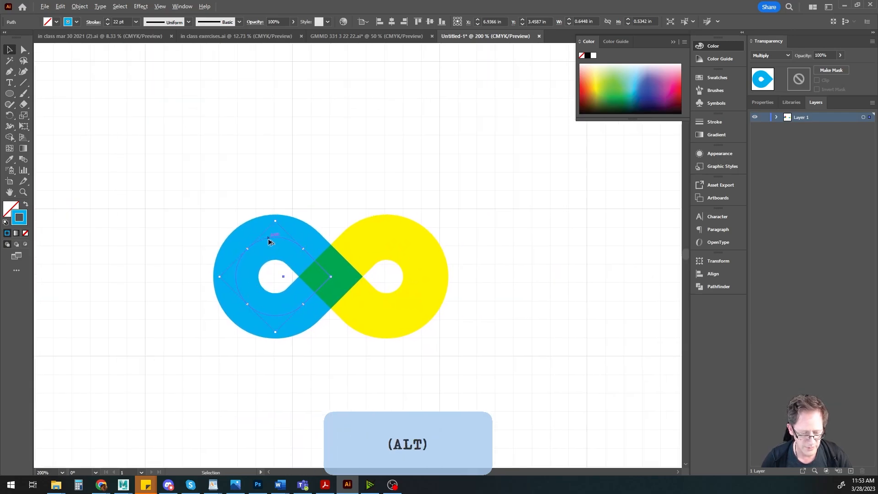
drag(269, 235, 328, 112)
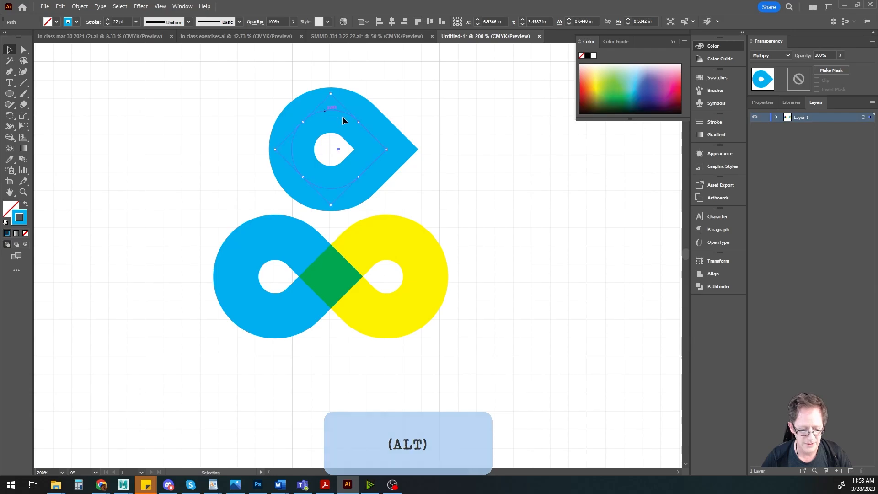
drag(394, 149, 332, 202)
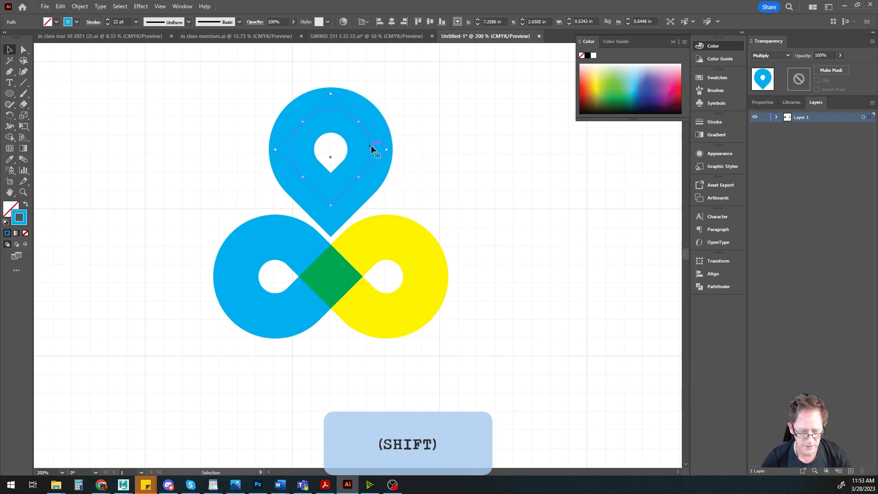
mouse_move(372, 145)
mouse_down()
mouse_move(372, 213)
mouse_move(381, 133)
mouse_up()
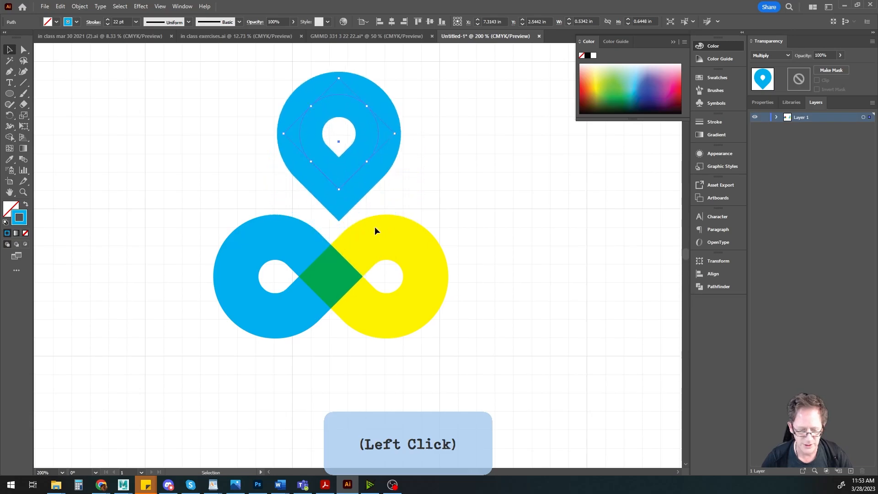
Recolor the upper teardrop with magenta sampled from the reference logo, applied as a 22 pt stroke with no fill.
scroll(378, 229, down, 2)
drag(255, 225, 310, 231)
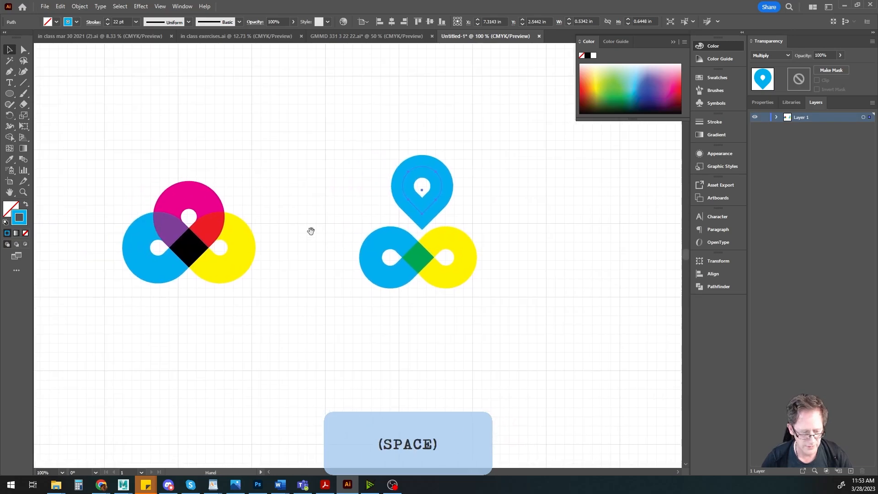
click(9, 159)
click(184, 195)
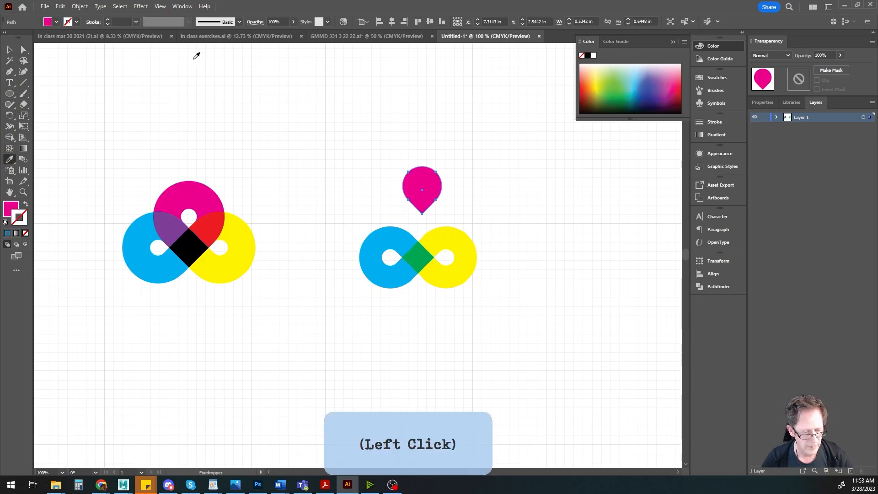
click(9, 50)
click(26, 205)
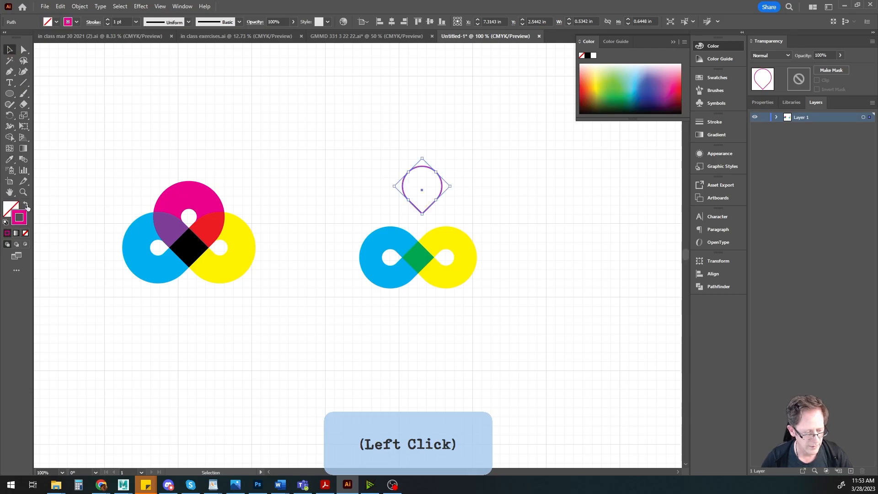
text(22)
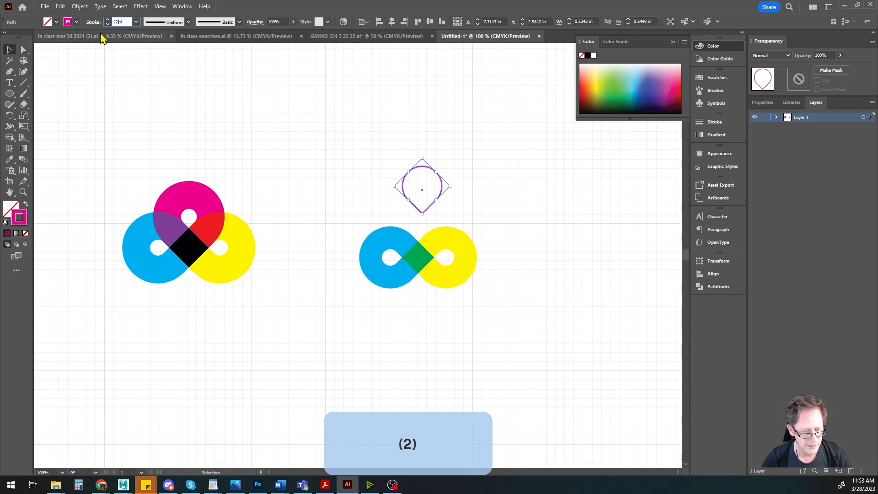
key(Tab)
Set the magenta teardrop's blending mode to Multiply.
alt+scroll(278, 193, up, 1)
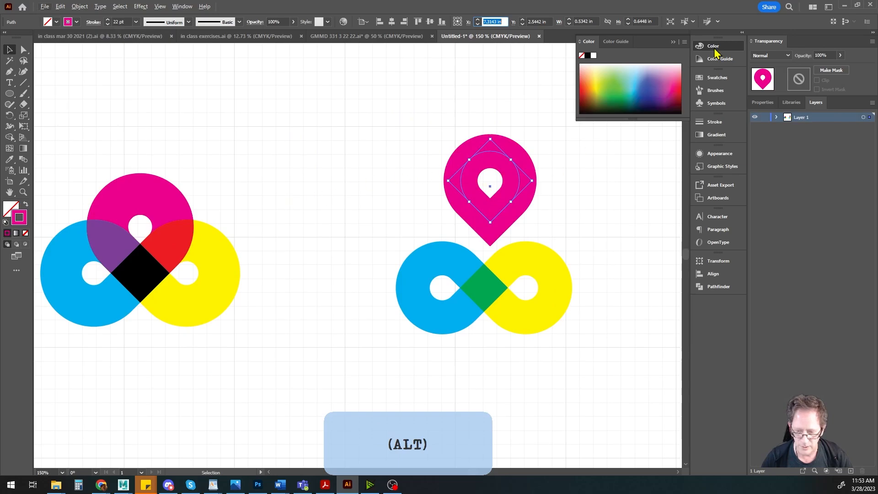
click(778, 55)
click(770, 88)
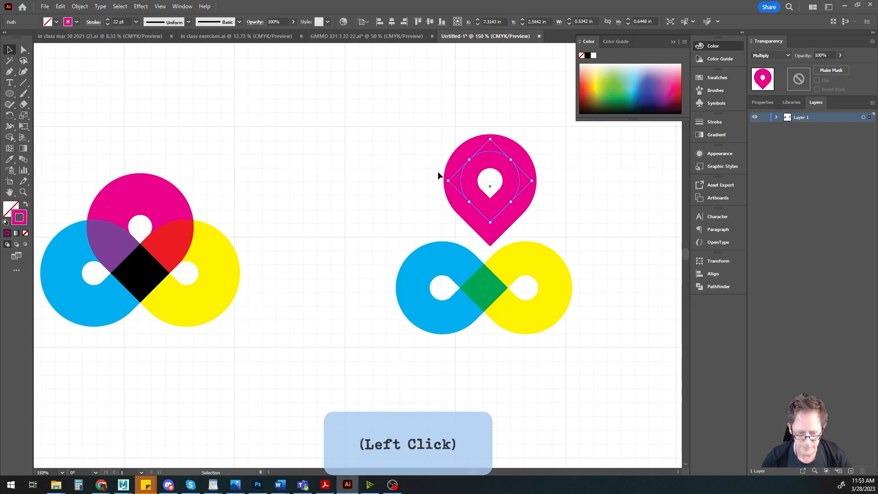
Move the magenta teardrop down onto the cyan and yellow pair so its tip fills the central overlap square, matching the reference logo.
drag(462, 183, 454, 245)
scroll(475, 303, up, 5)
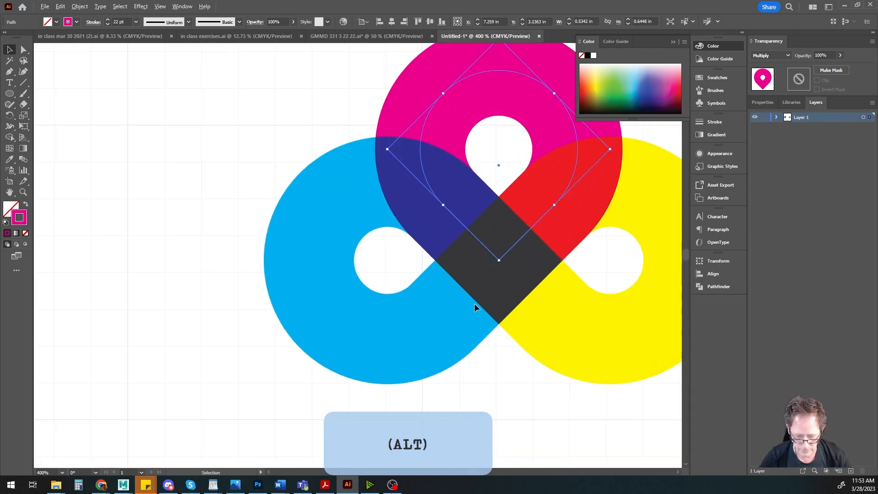
key(space)
drag(474, 304, 444, 306)
scroll(388, 298, down, 4)
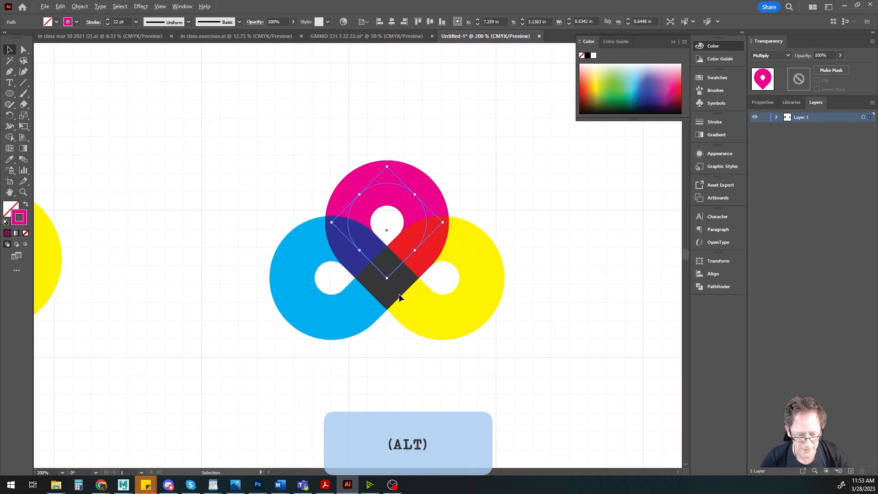
key(space)
drag(272, 299, 336, 293)
scroll(334, 293, down, 2)
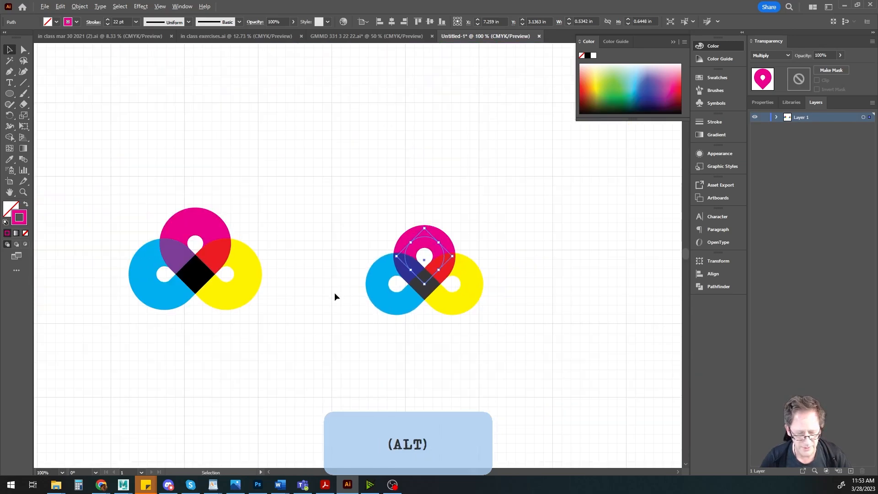
Move the finished three-loop logo beside the reference logo and compare the two up close.
drag(339, 204, 514, 342)
drag(444, 300, 361, 289)
click(510, 286)
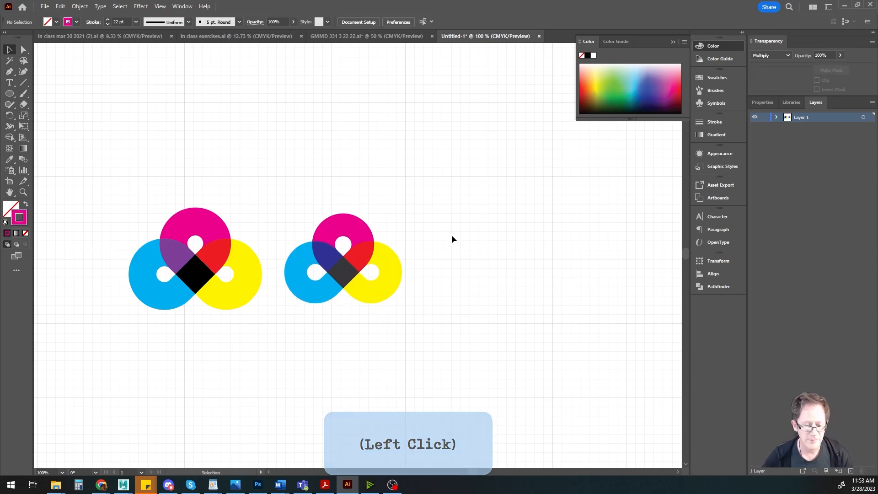
scroll(457, 263, up, 1)
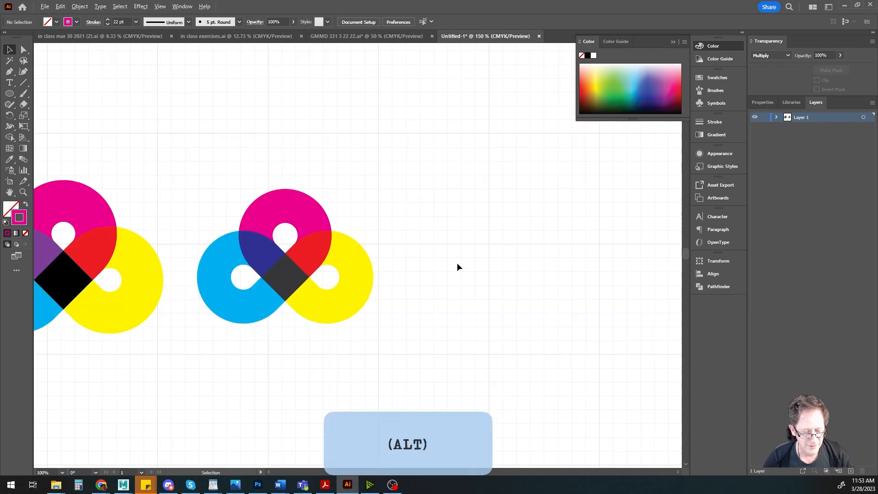
drag(334, 271, 493, 272)
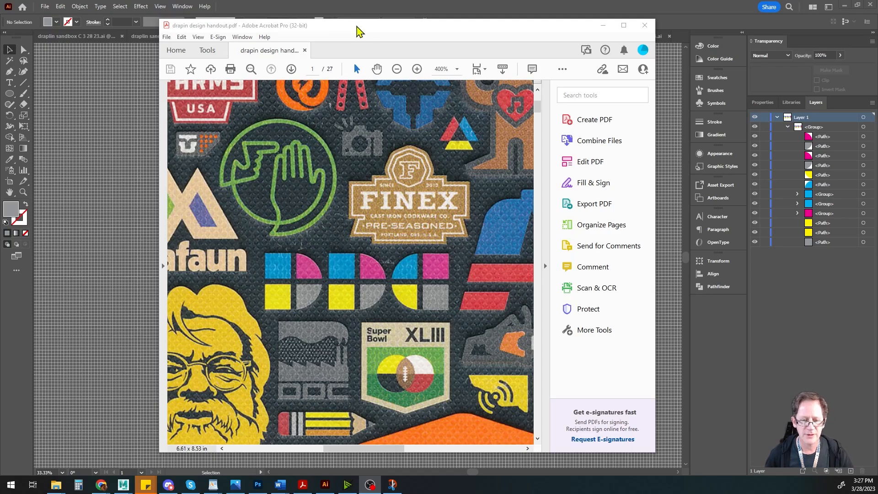
Move the handout PDF out of the way and examine the squares and quarter circles of the DDC logo in Illustrator.
drag(357, 27, 355, 0)
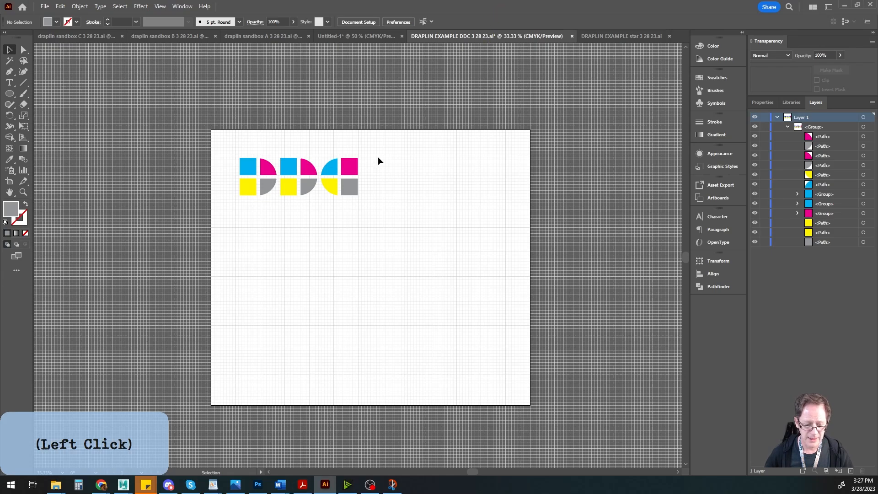
alt+scroll(314, 245, up, 2)
drag(334, 235, 298, 351)
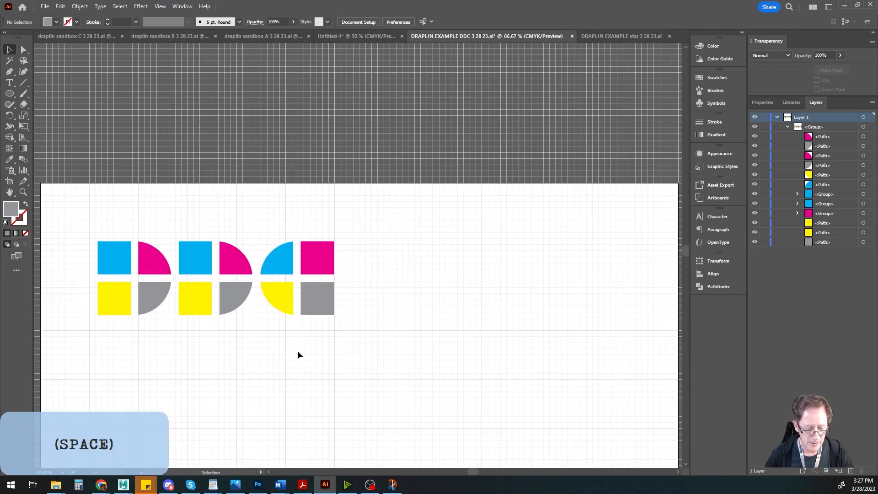
alt+scroll(331, 343, up, 2)
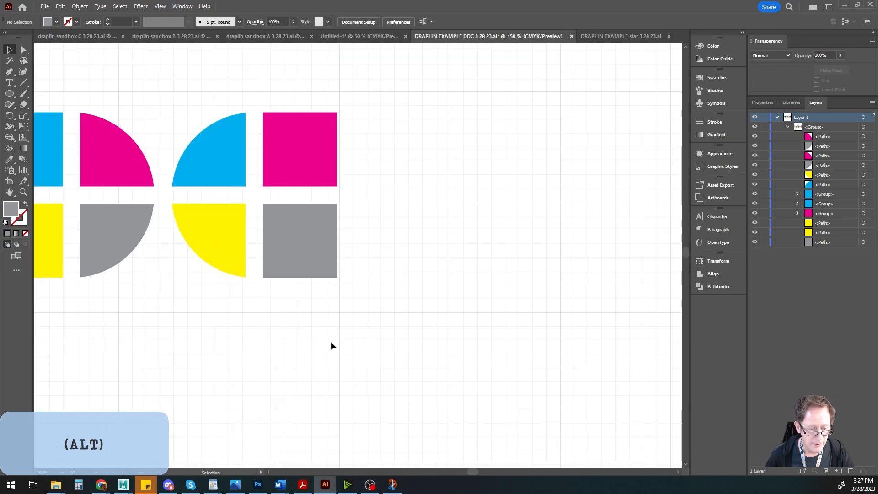
alt+scroll(331, 343, down, 2)
drag(325, 354, 373, 228)
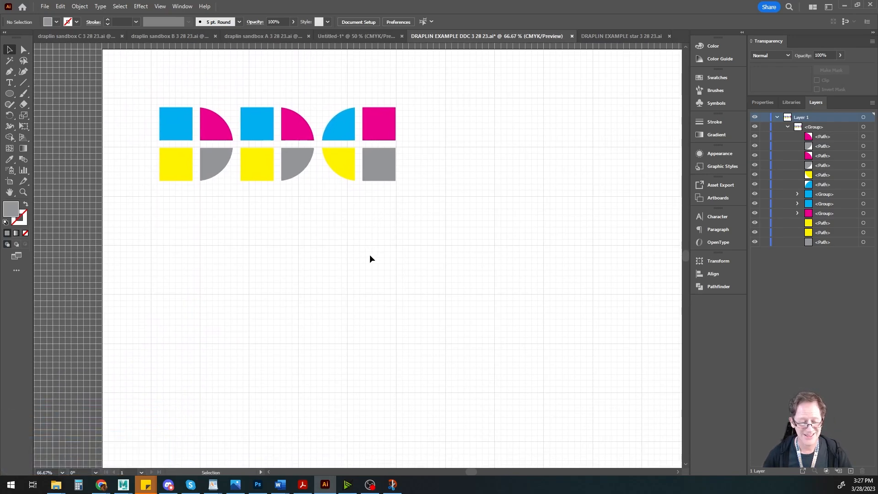
drag(383, 253, 383, 238)
click(390, 6)
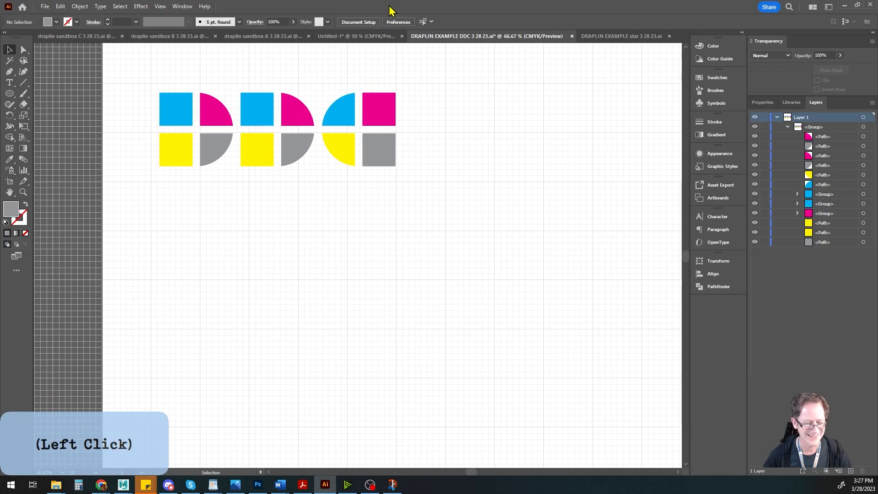
Set the fill color to the black swatch with no stroke.
double_click(11, 211)
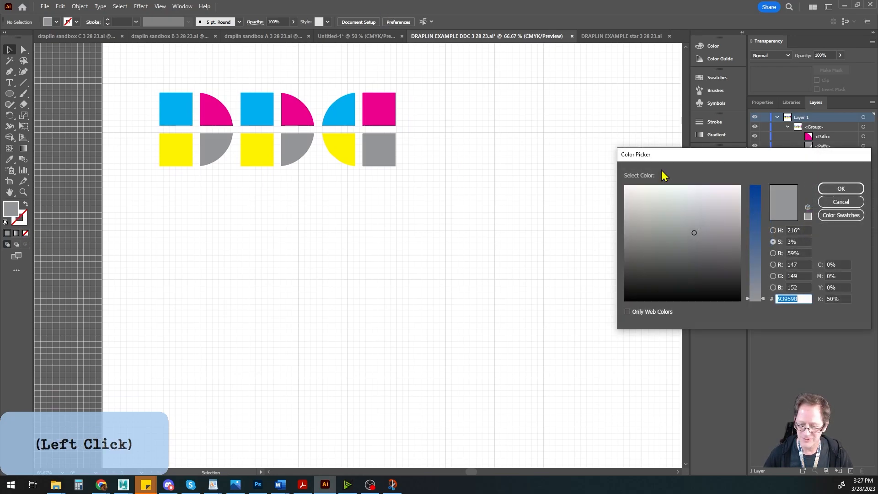
click(841, 202)
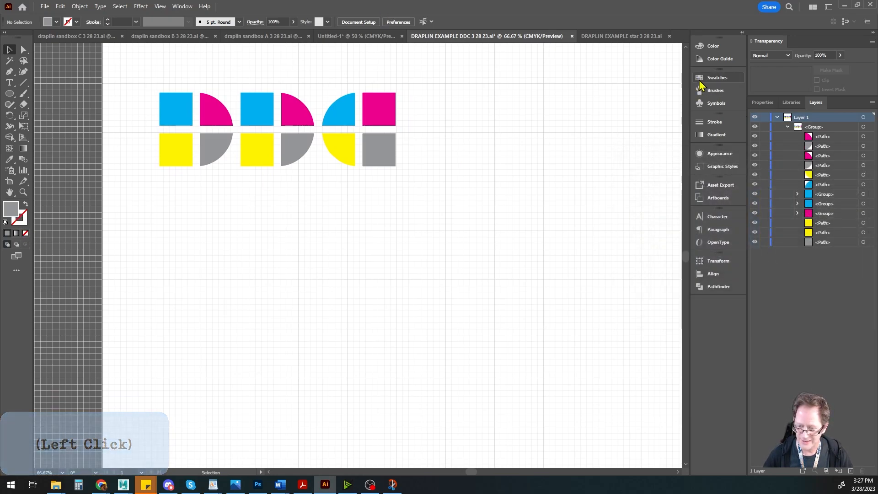
click(716, 78)
click(605, 101)
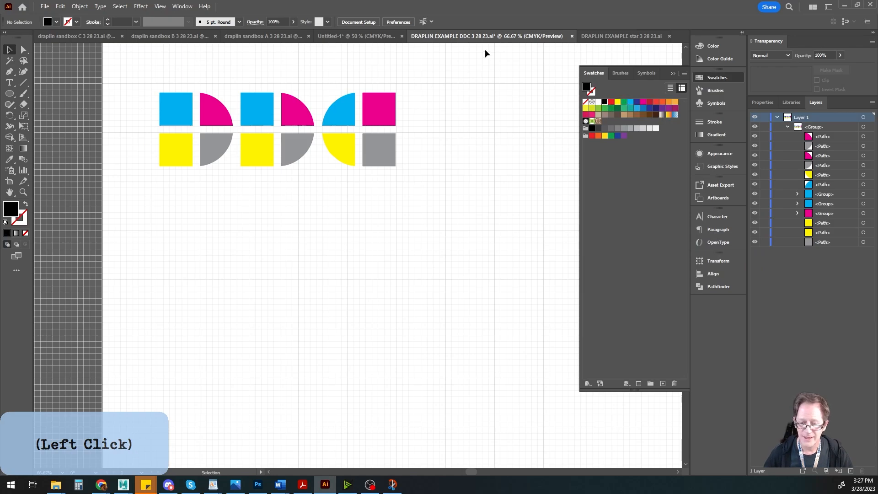
click(673, 73)
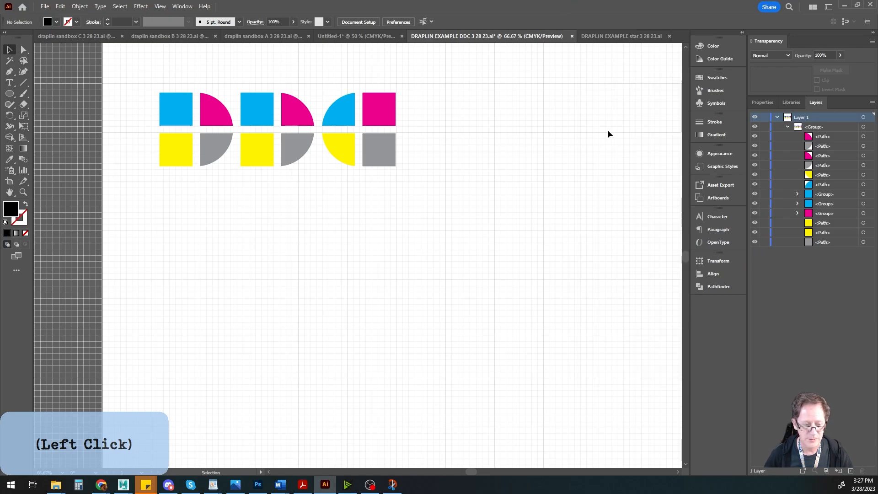
Draw a closed 1 in by 1 in quarter-round shape below the DDC logo with the Pen tool, anchored at (5, 4), (6, 5) and (5, 5) in.
click(215, 117)
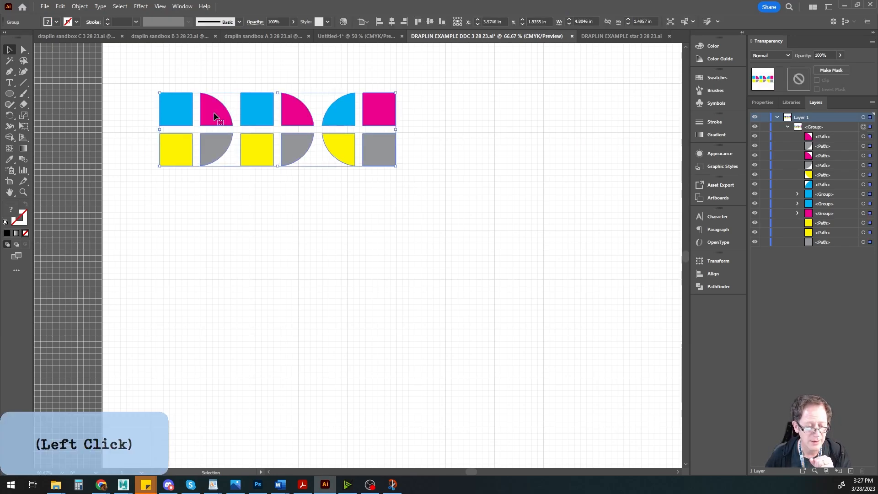
click(10, 73)
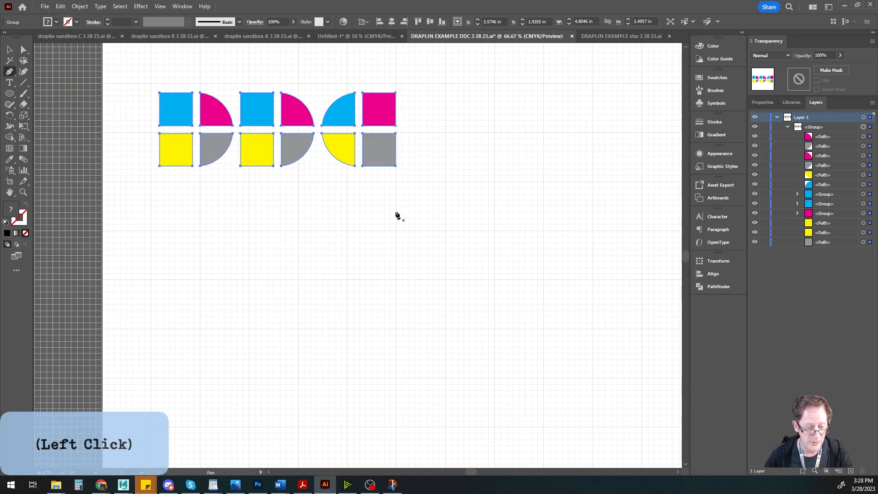
click(161, 7)
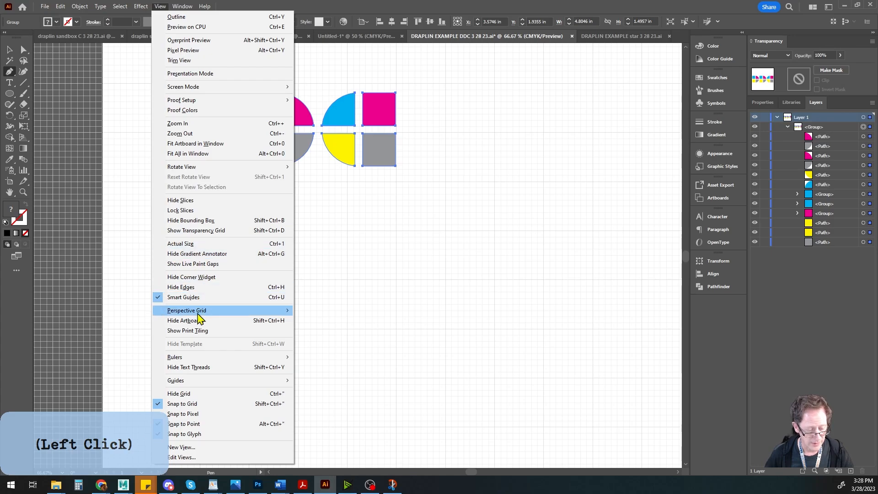
click(389, 7)
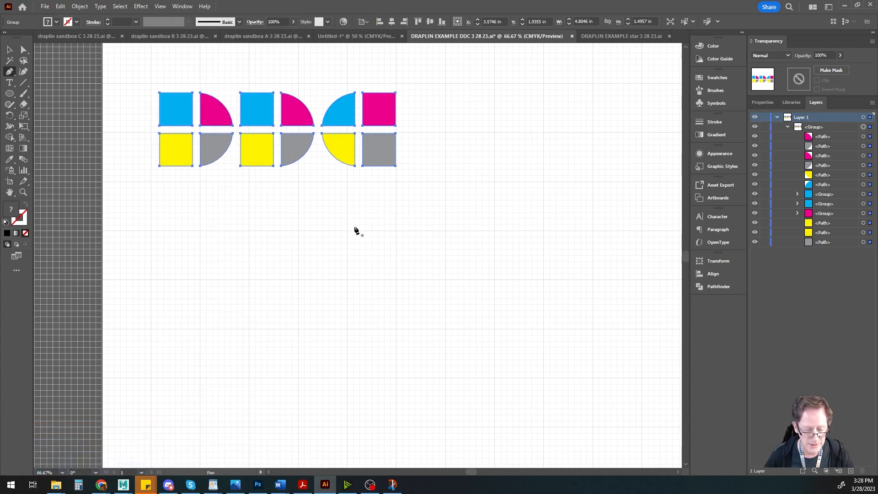
drag(348, 231, 353, 235)
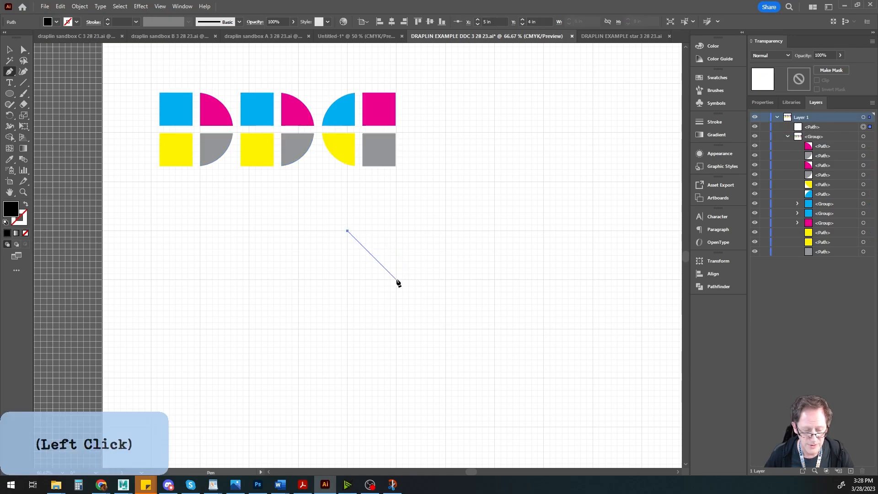
drag(397, 280, 398, 329)
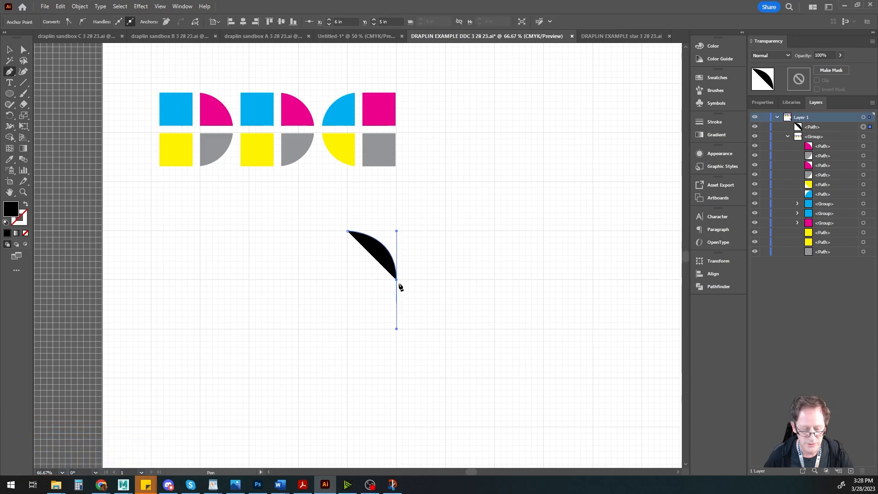
key(alt)
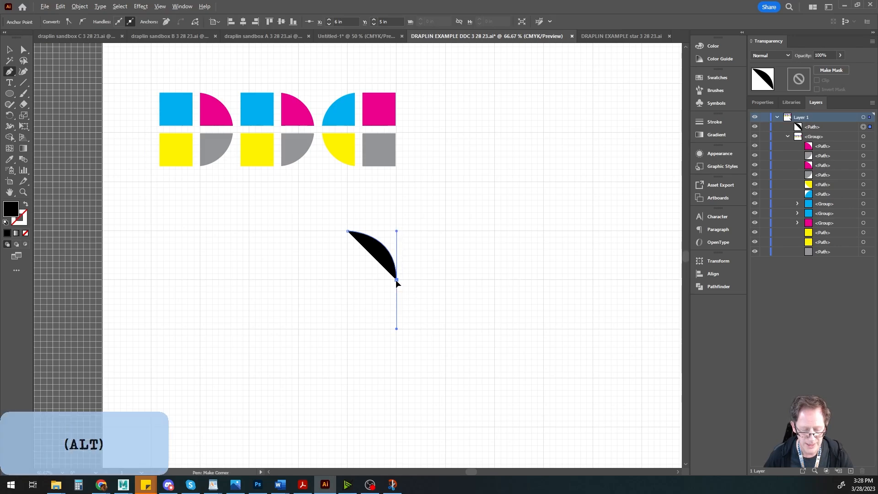
alt+click(397, 280)
click(347, 279)
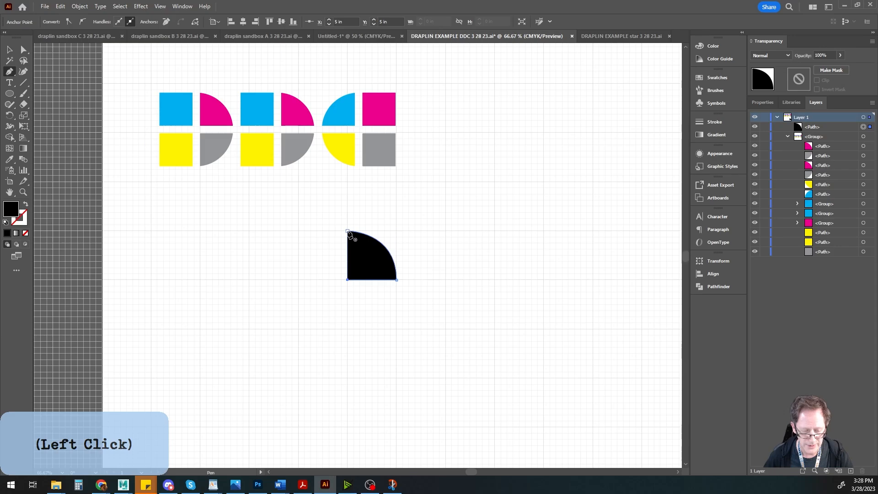
click(348, 231)
click(9, 49)
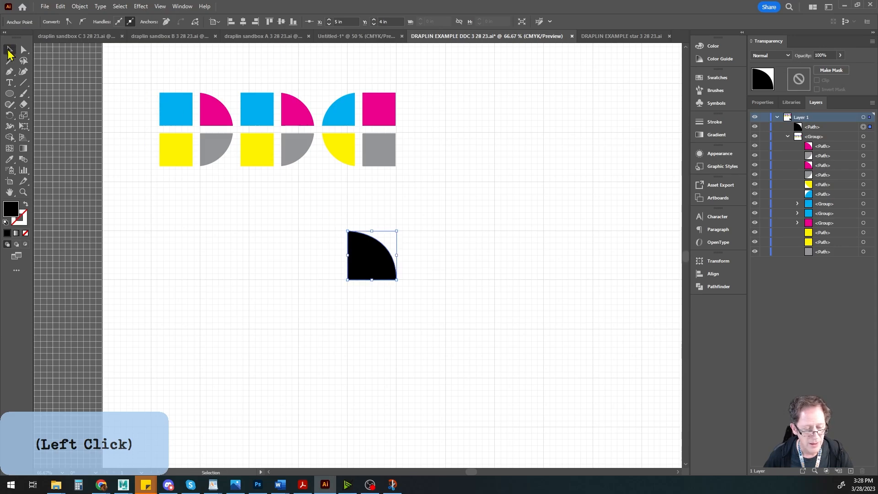
Examine the black shape's curve and the direction handles at its lower-right and upper-left anchors.
click(207, 238)
scroll(359, 298, up, 4)
drag(341, 265, 343, 366)
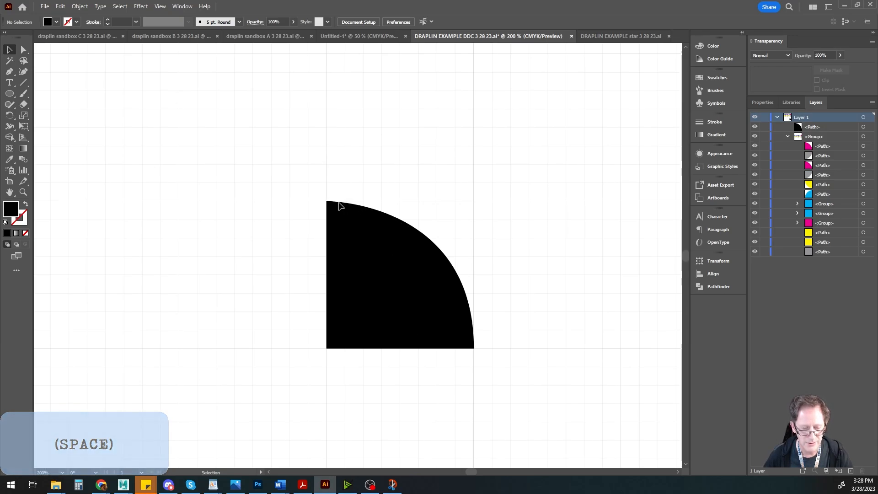
click(457, 342)
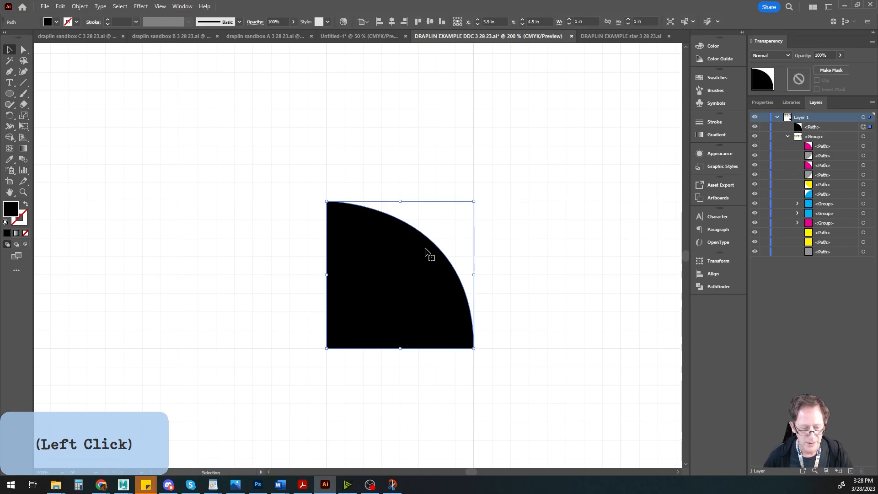
key(a)
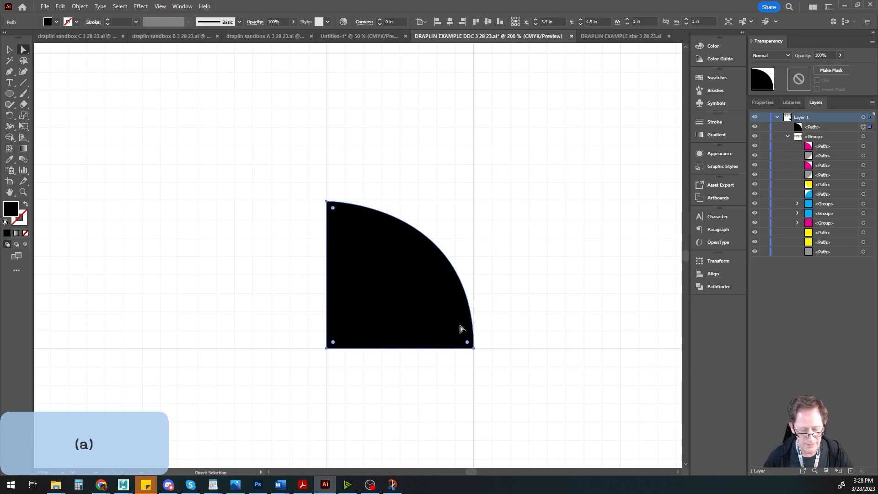
click(474, 348)
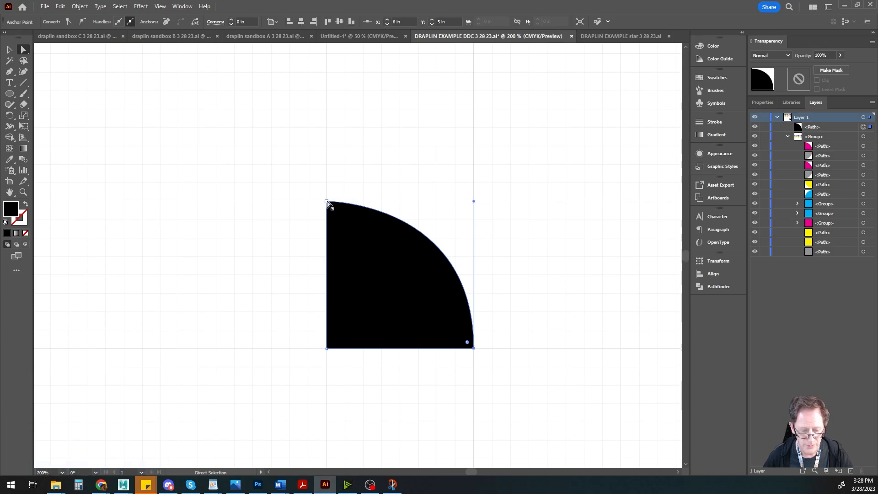
click(327, 202)
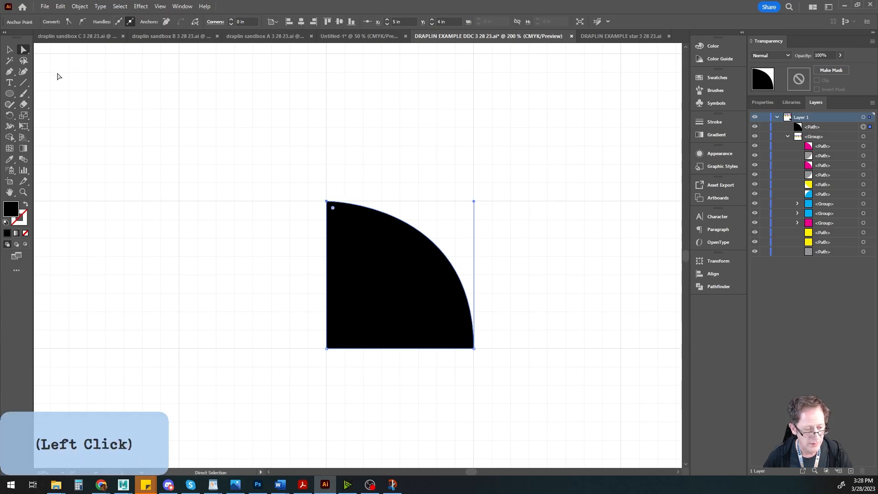
Pull a horizontal handle from the shape's upper-left anchor and retract the opposite handle so the left side is straight.
click(9, 72)
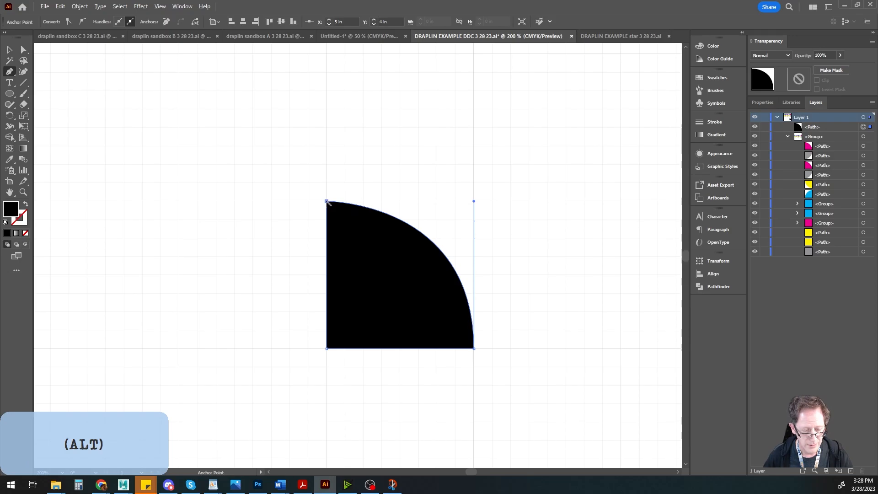
drag(327, 201, 382, 201)
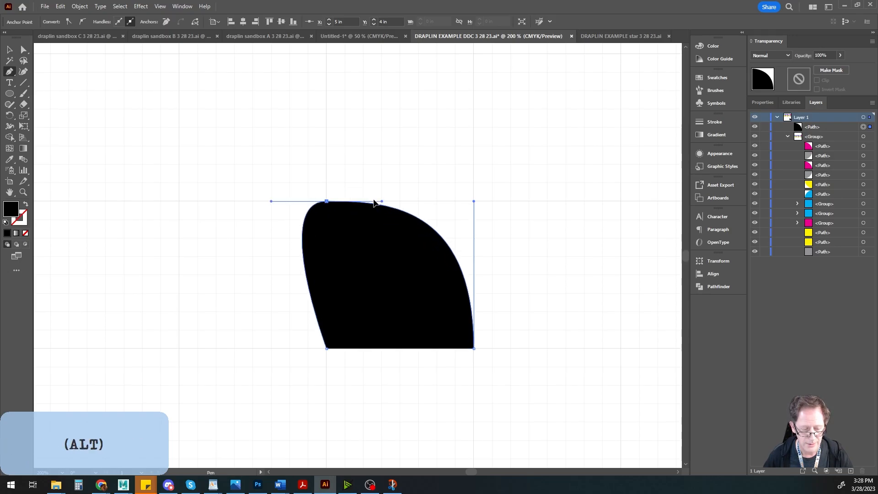
drag(271, 202, 327, 349)
ctrl+click(375, 202)
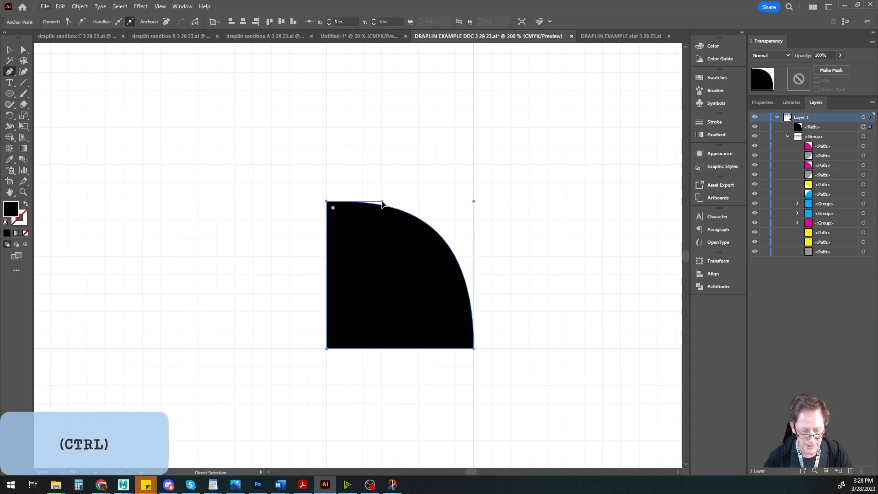
Lengthen the curve's top handle to half the shape's width and shorten its lower-right handle to form an even quarter-circle arc.
drag(382, 202, 403, 201)
drag(474, 202, 476, 268)
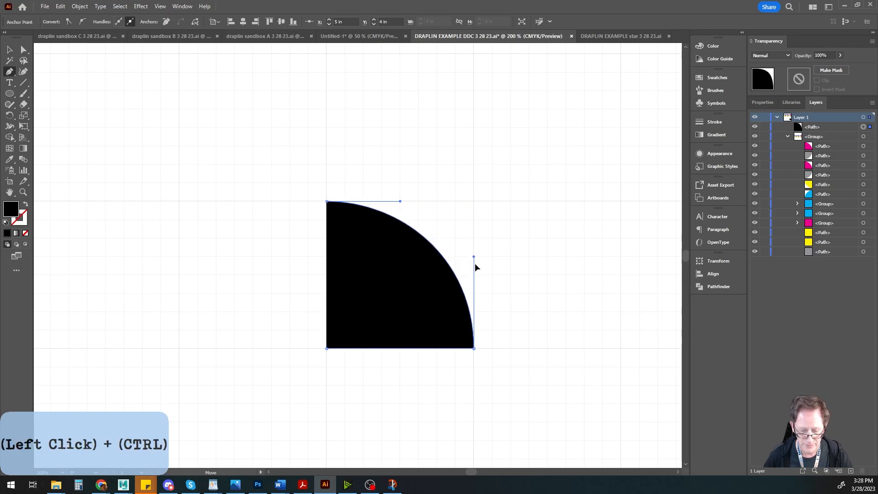
ctrl+click(549, 290)
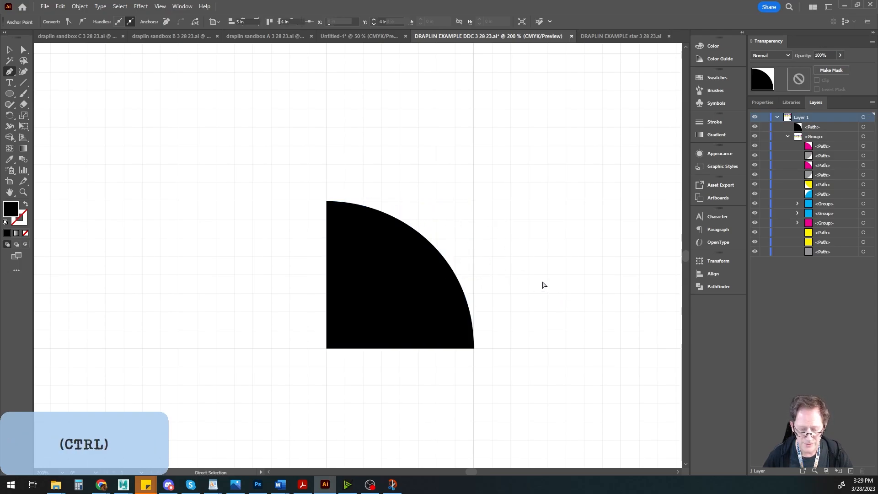
Undo the stray anchor point and move the black quarter circle beyond the DDC logo's right end, centered at X 8.5 in, Y 1.5 in.
click(401, 292)
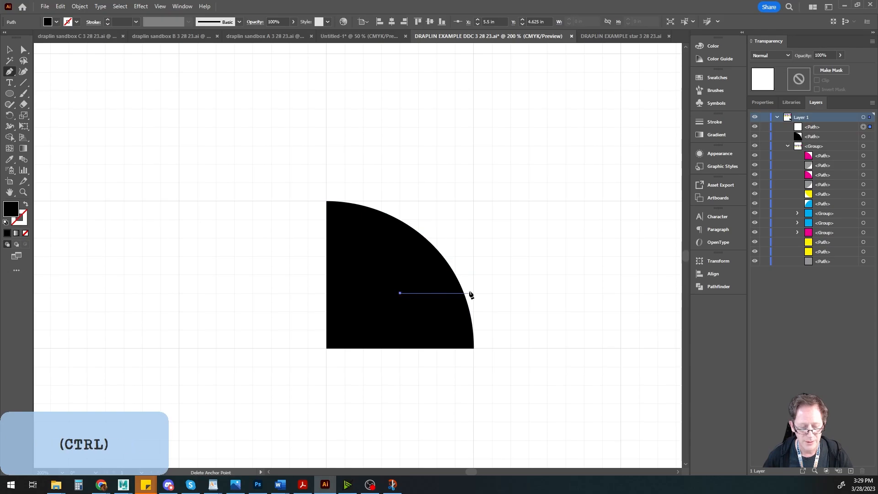
key(ctrl+z)
key(v)
click(353, 275)
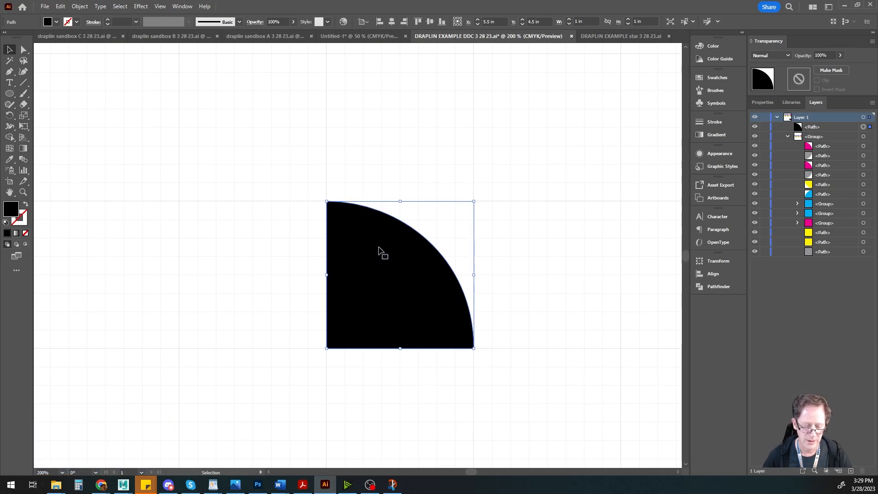
scroll(378, 251, down, 3)
drag(411, 286, 538, 146)
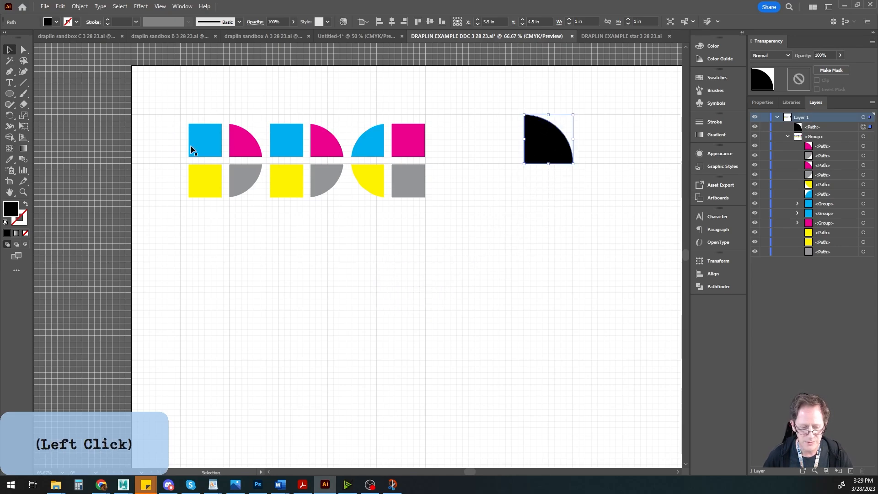
Draw a black 2 in circle outward from a grid intersection in the empty area below the DDC logo.
click(9, 93)
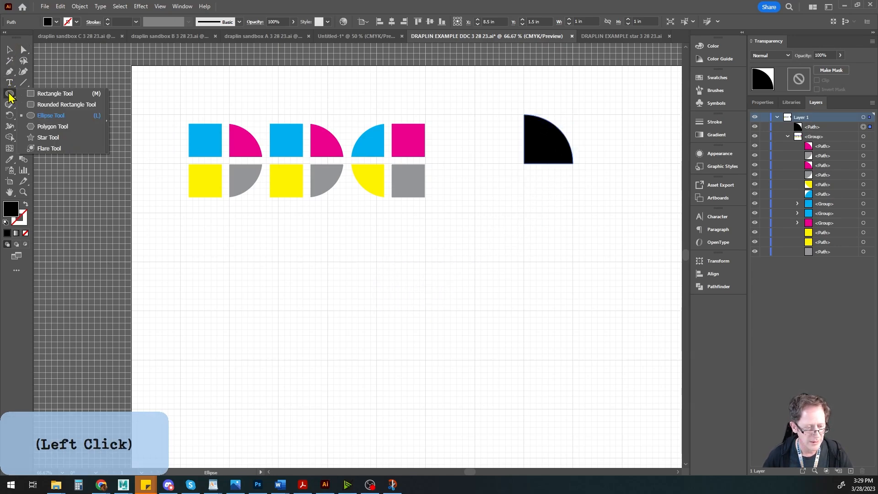
click(45, 116)
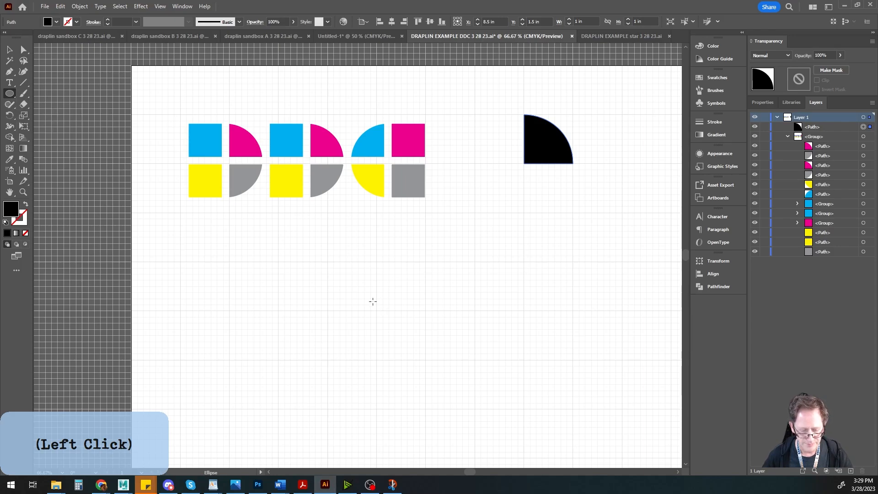
drag(376, 311, 422, 358)
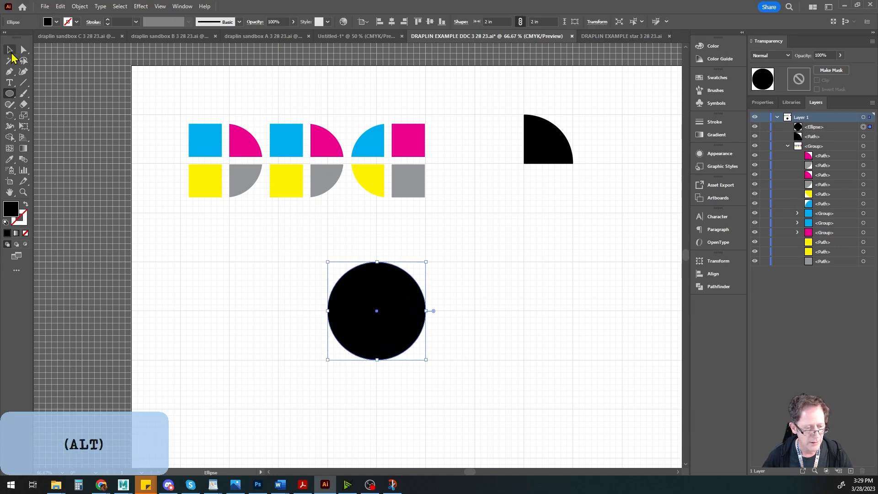
Draw two black rectangles over the circle, one covering its left half and one about 2.125 × 1.875 in covering its lower half.
click(9, 50)
click(10, 94)
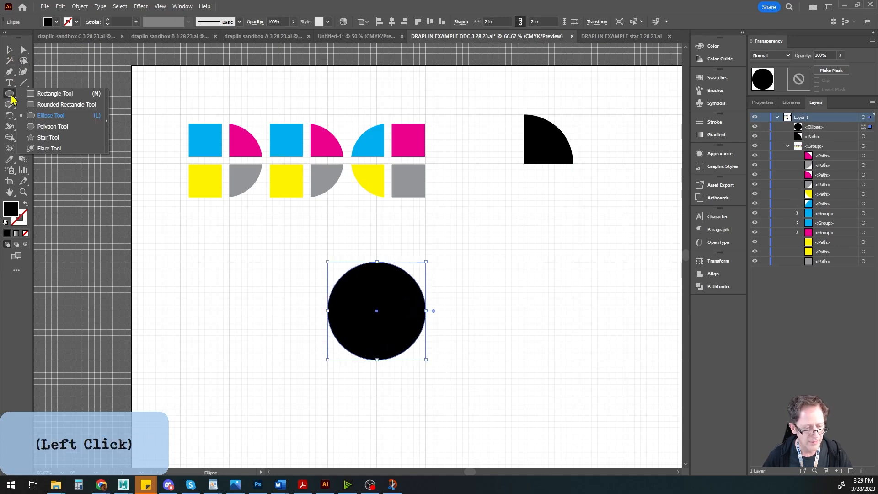
click(50, 94)
drag(261, 231, 377, 390)
drag(438, 402, 334, 311)
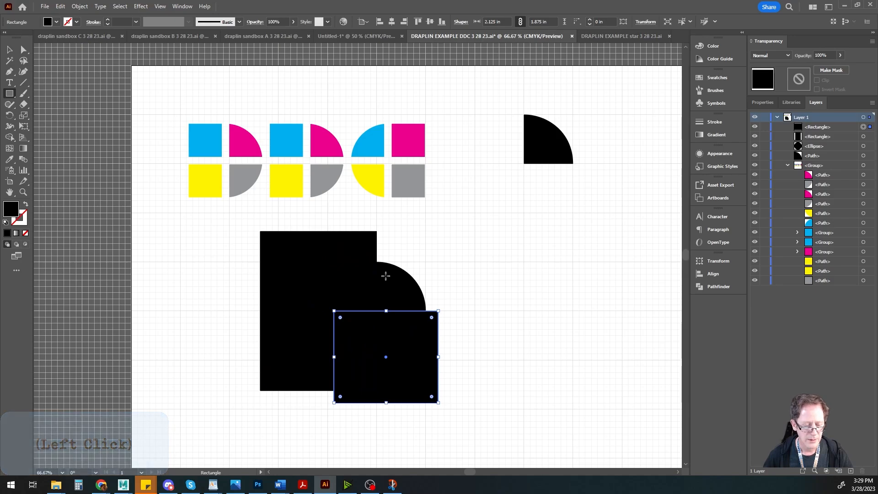
Remove all regions of the circle and rectangles with Shape Builder except the circle's upper-right quarter.
click(11, 50)
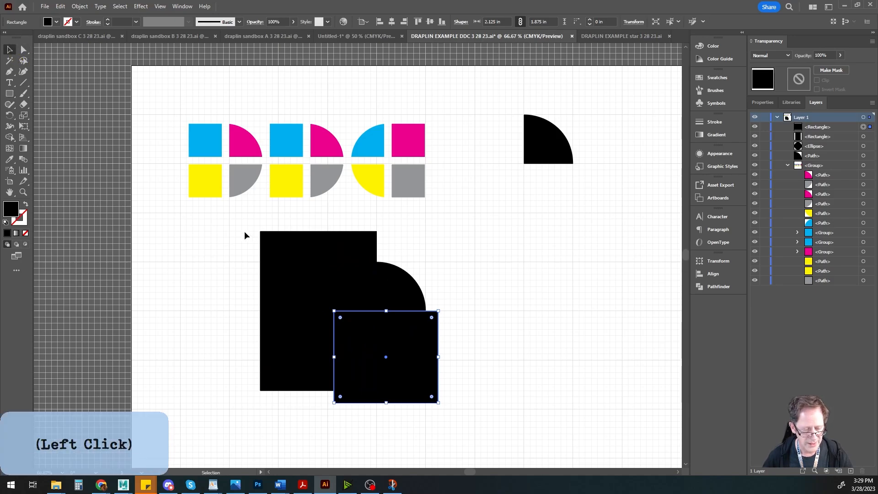
drag(234, 222, 501, 427)
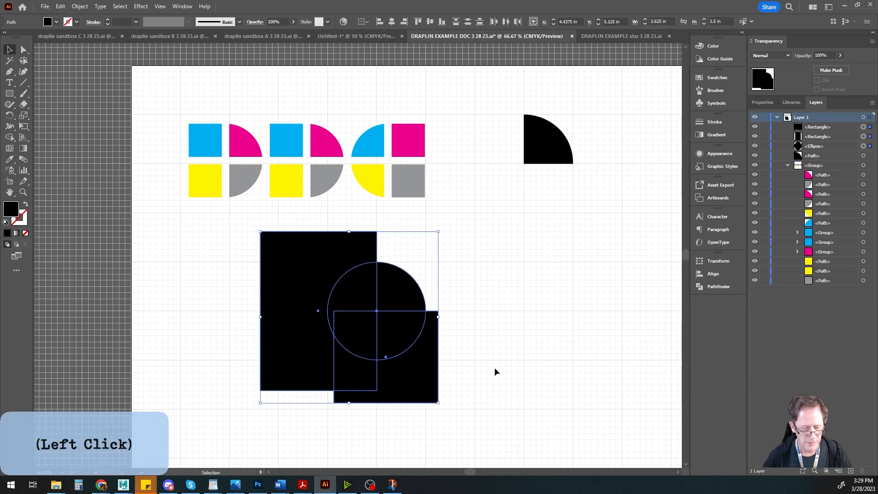
click(9, 138)
alt+click(308, 330)
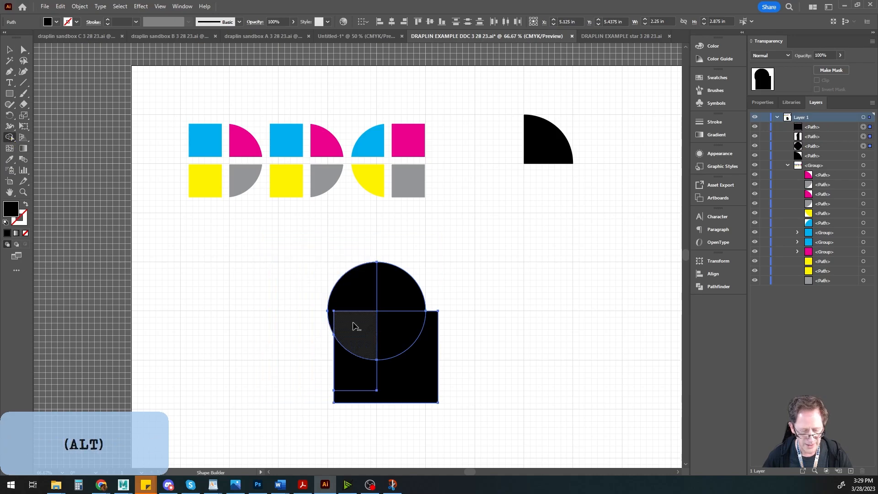
alt+click(354, 324)
alt+click(366, 372)
alt+click(389, 378)
alt+click(391, 340)
alt+click(353, 292)
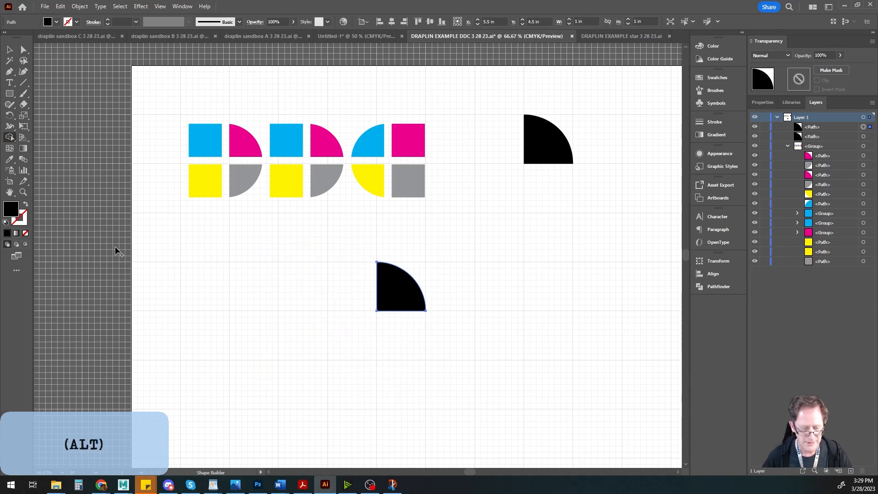
click(9, 49)
click(321, 296)
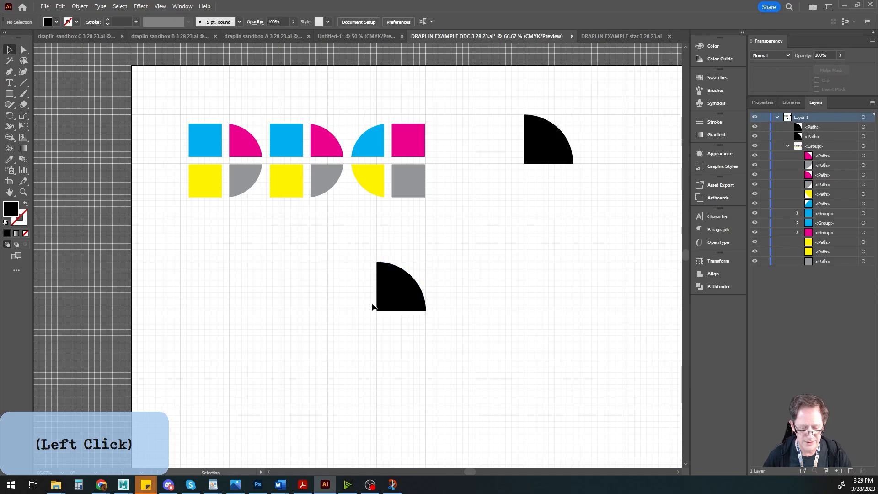
Move the hand-drawn quarter circle near the new one, centered at X 7.25 in, Y 3.75 in, and swap its fill for a black outline.
click(398, 301)
scroll(392, 314, up, 2)
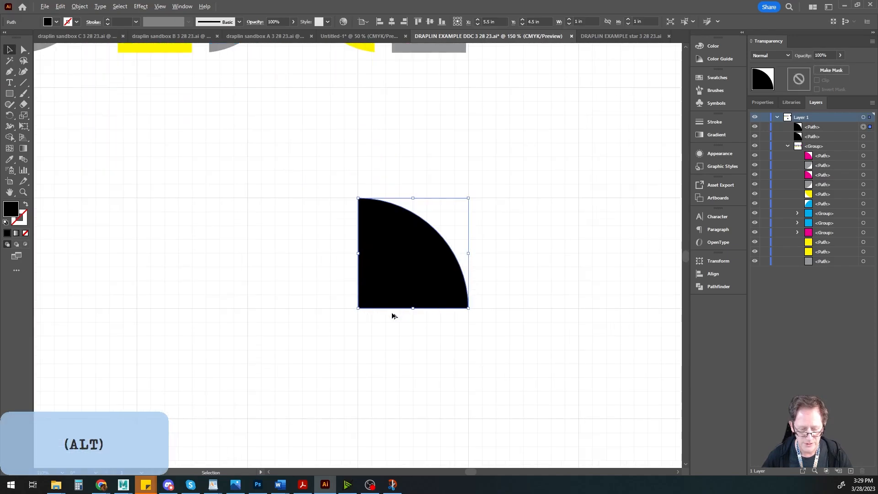
scroll(402, 315, down, 1)
drag(502, 277, 408, 330)
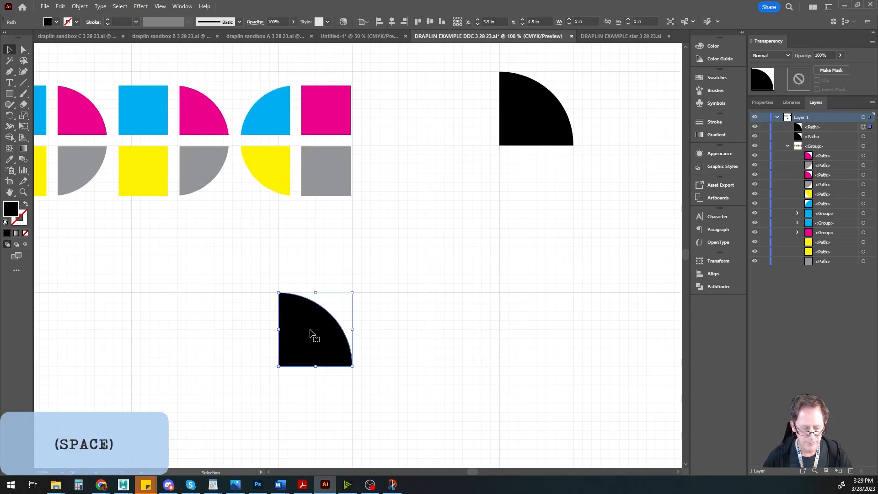
mouse_move(510, 138)
mouse_down()
mouse_move(357, 328)
mouse_move(298, 351)
mouse_move(434, 289)
mouse_up()
click(26, 204)
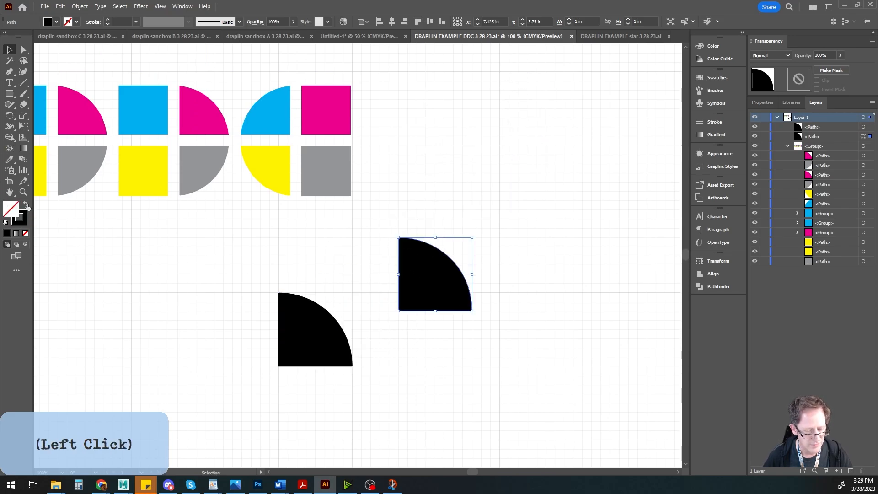
drag(440, 248, 344, 316)
drag(399, 299, 329, 341)
key(ctrl+z)
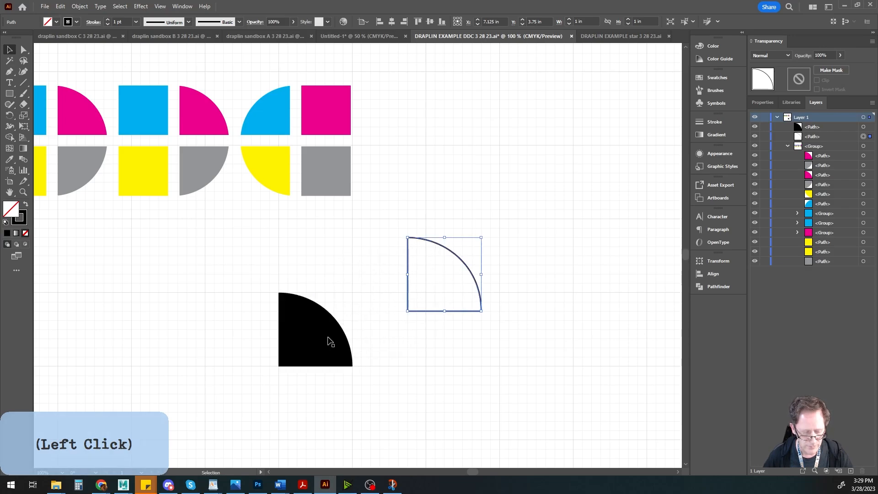
Fill the solid quarter circle made with Shape Builder with red.
click(285, 331)
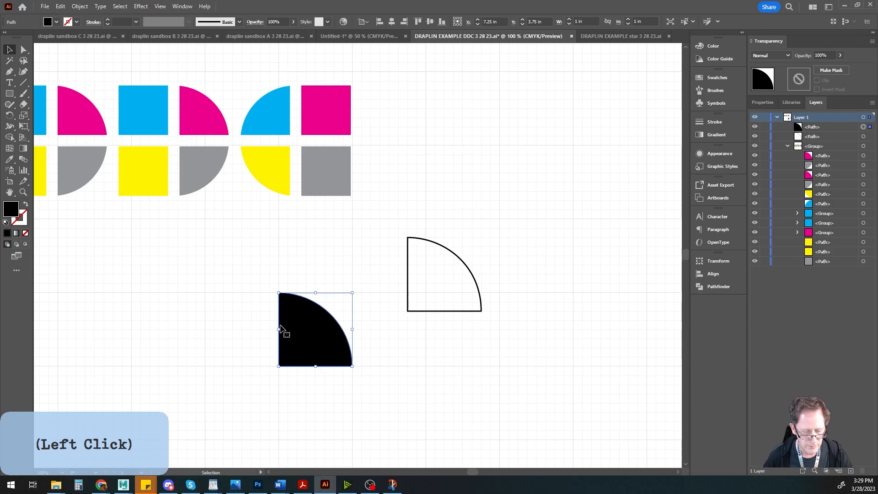
click(717, 78)
click(612, 102)
click(673, 73)
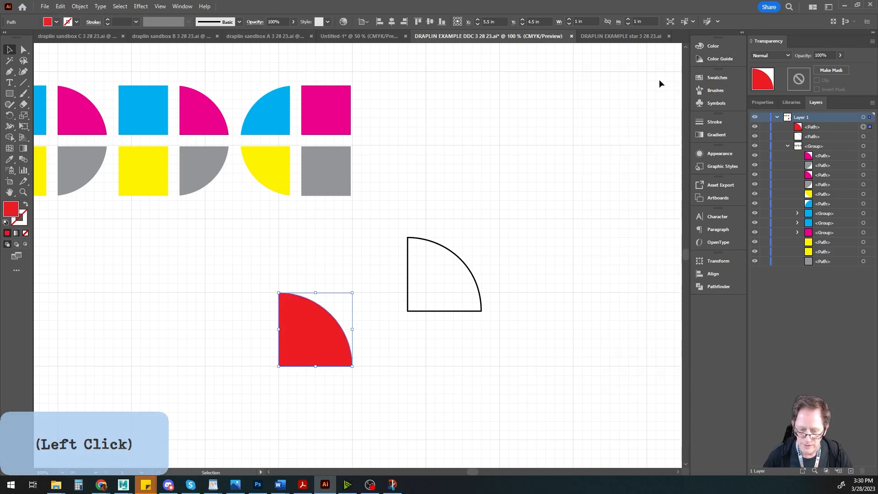
Move the outlined quarter circle closer to the red one and place it above the red one in the stacking order.
click(422, 278)
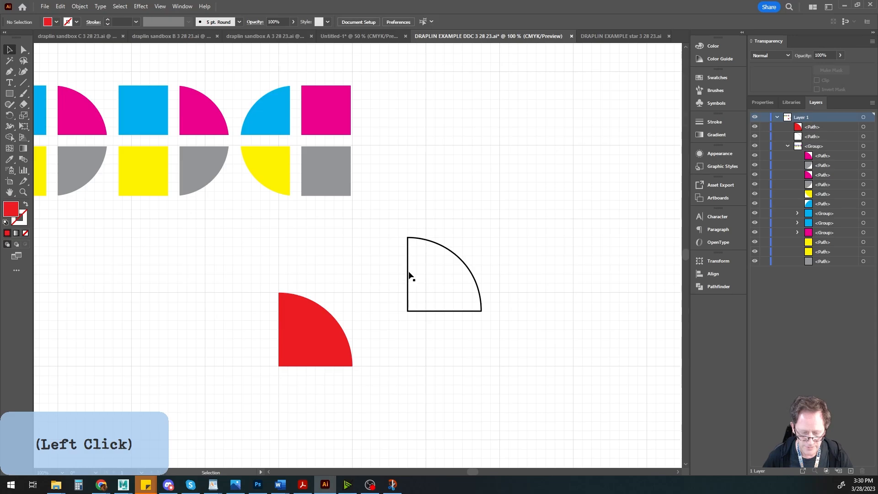
click(409, 271)
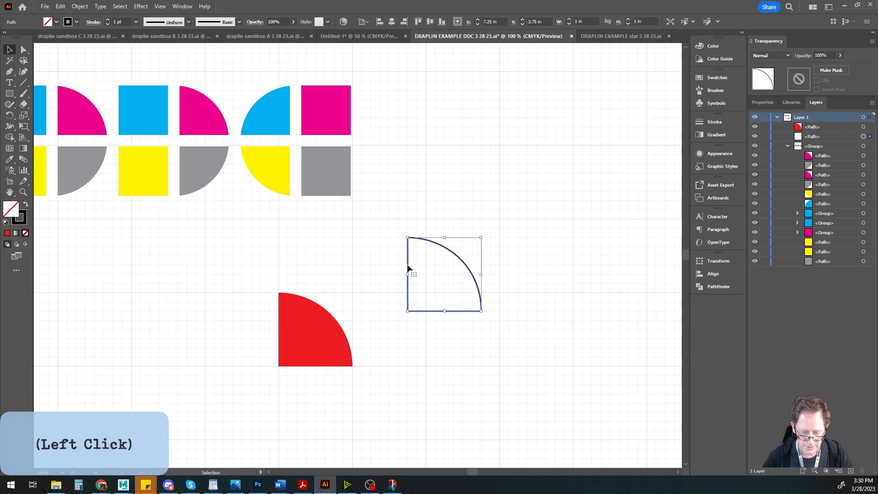
drag(409, 269, 389, 297)
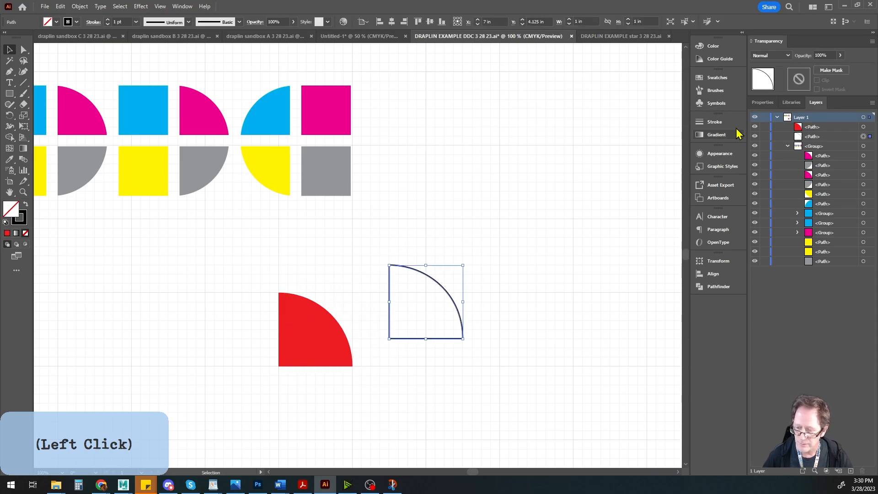
mouse_move(827, 139)
mouse_down()
mouse_move(811, 120)
mouse_move(814, 126)
mouse_up()
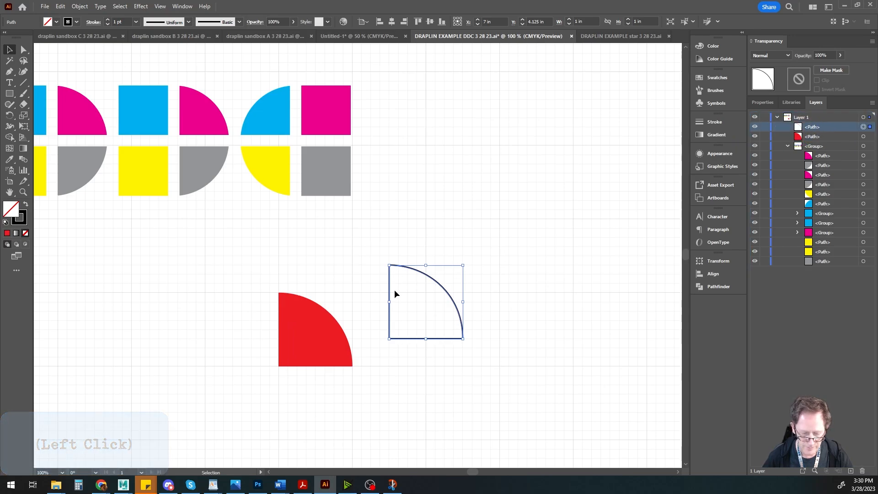
Lay the outlined quarter circle exactly over the red one at X 5.5 in, Y 4.5 in and compare their curves.
drag(397, 295, 283, 320)
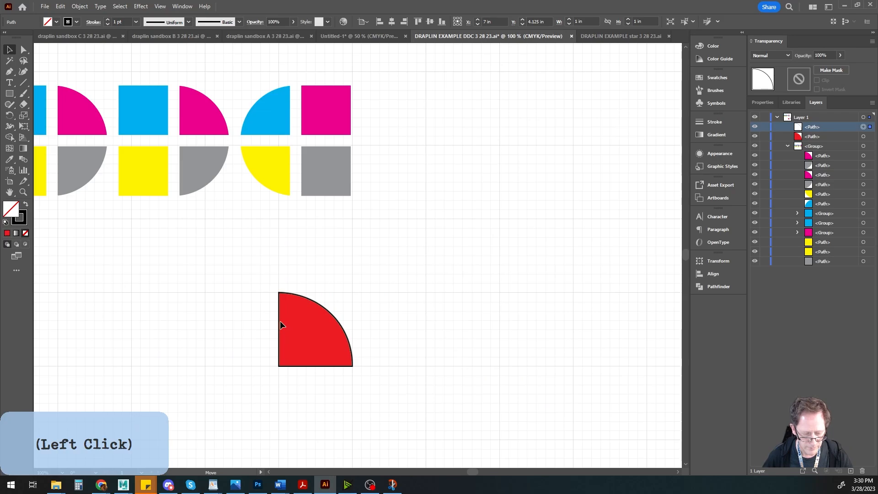
scroll(310, 327, up, 4)
scroll(311, 329, down, 2)
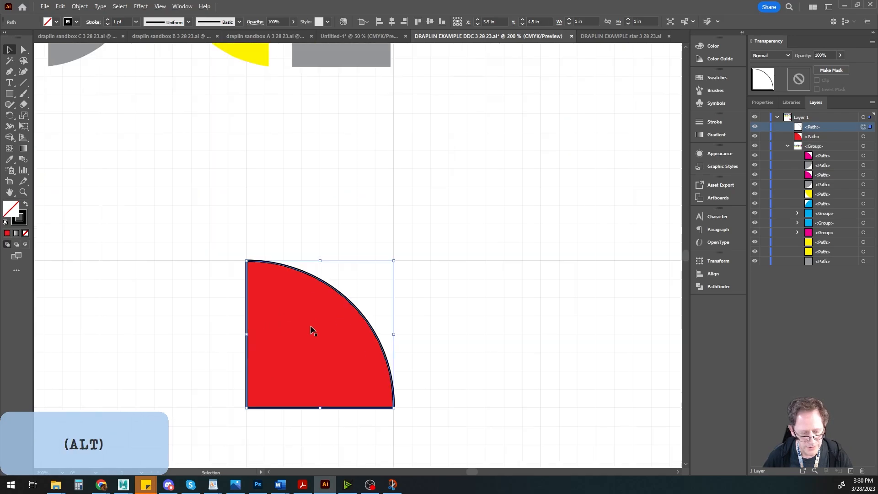
click(453, 319)
click(353, 306)
scroll(434, 306, down, 2)
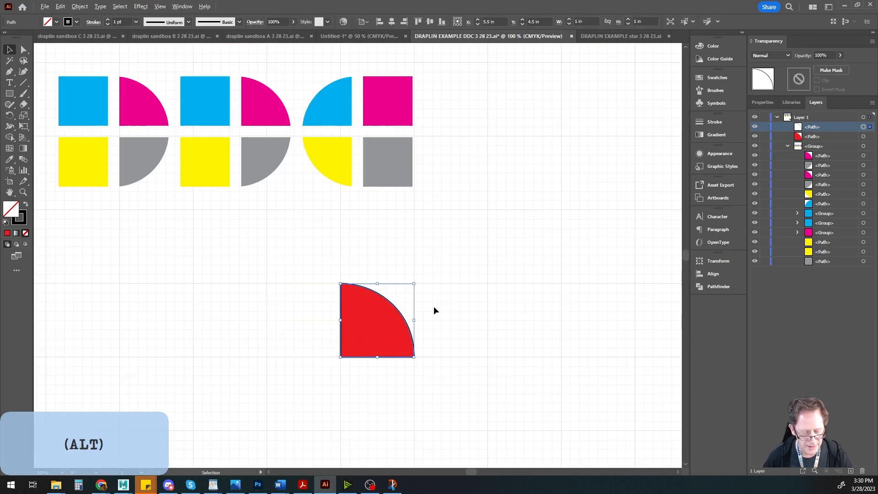
Move the outlined quarter circle away to X 7.5 in, Y 2.5 in and fill the red quarter circle with black.
drag(341, 337, 491, 179)
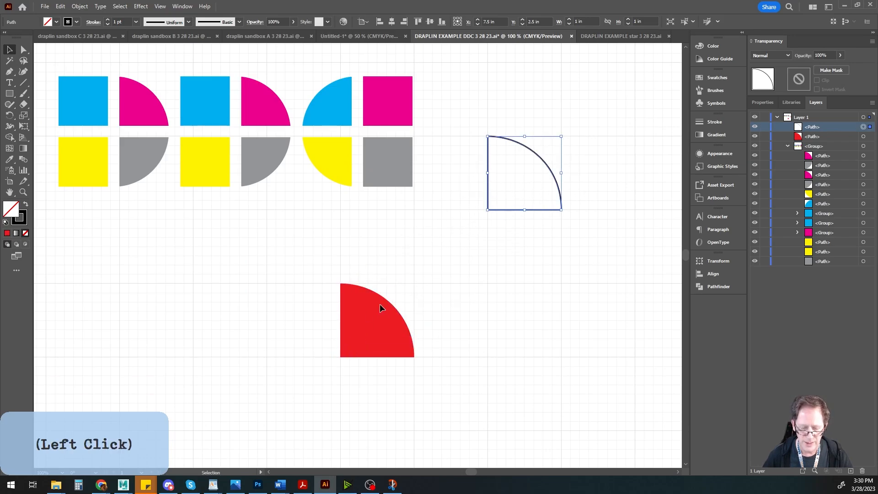
click(353, 349)
scroll(407, 334, down, 1)
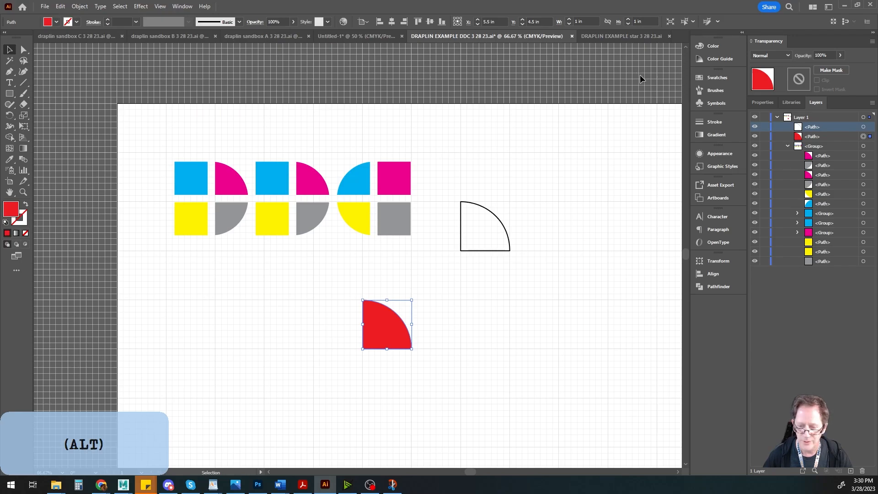
click(717, 77)
click(605, 102)
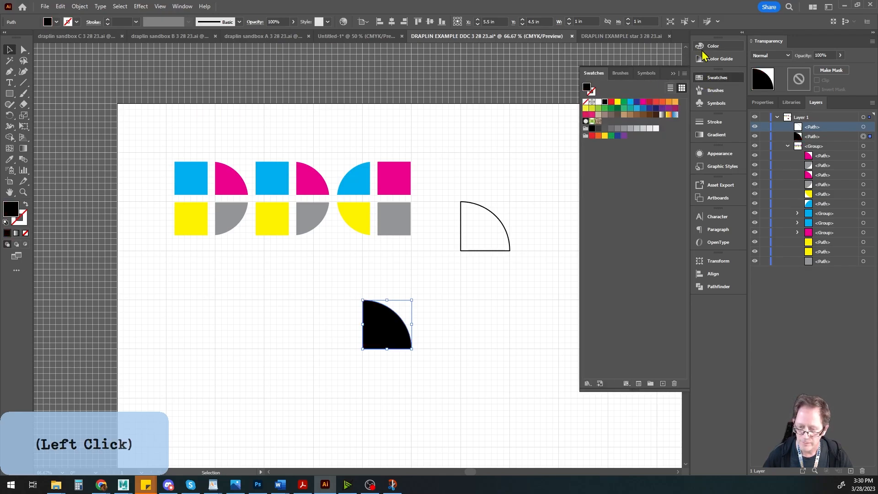
click(453, 293)
Draw two 1 in black squares, one beside the quarter circle's straight side and one beneath it, leaving a quarter-inch gap between pieces.
click(10, 95)
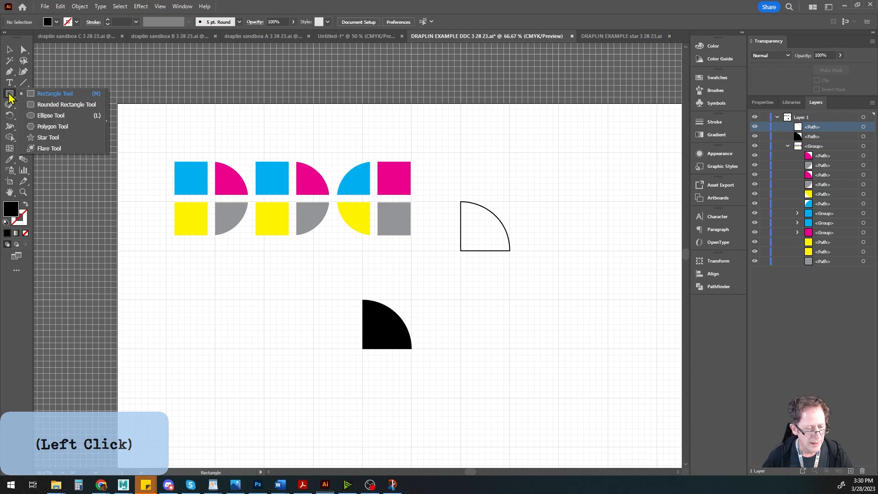
click(43, 94)
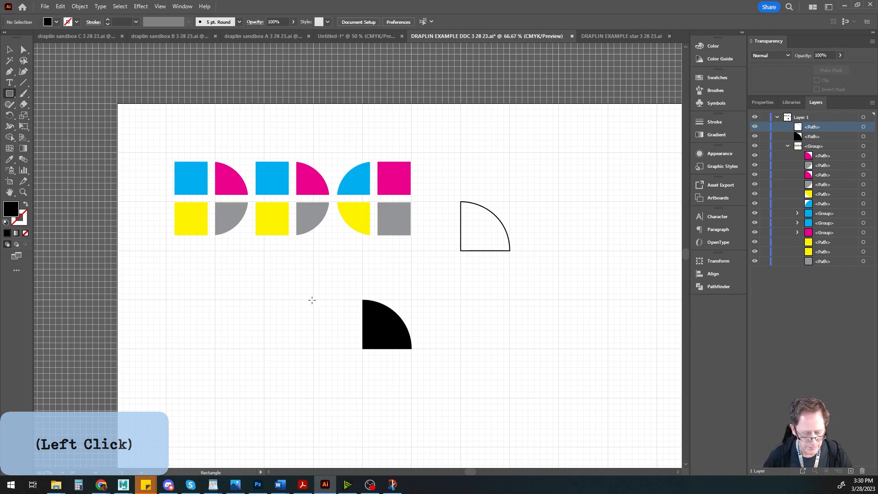
drag(301, 300, 351, 348)
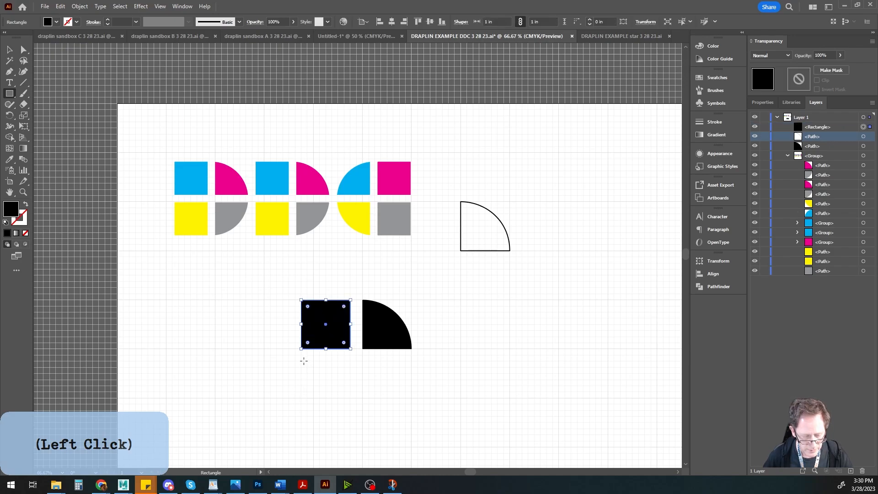
drag(301, 362, 351, 410)
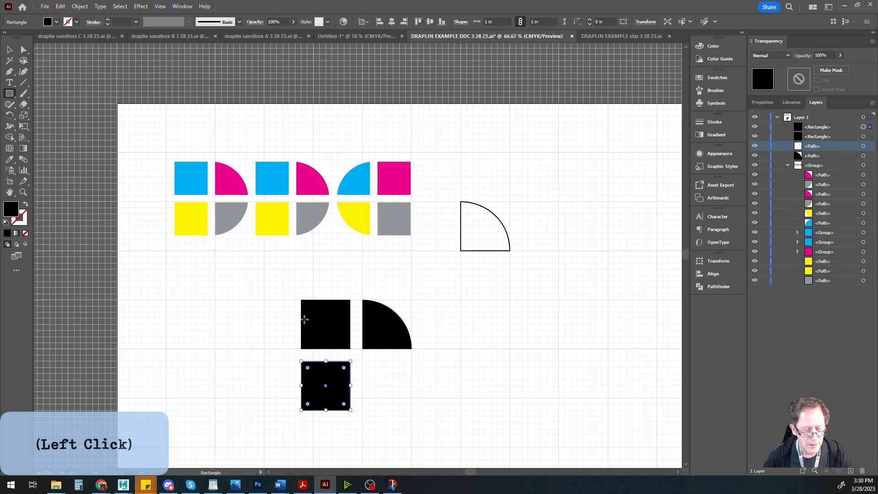
scroll(264, 316, down, 1)
drag(278, 324, 224, 292)
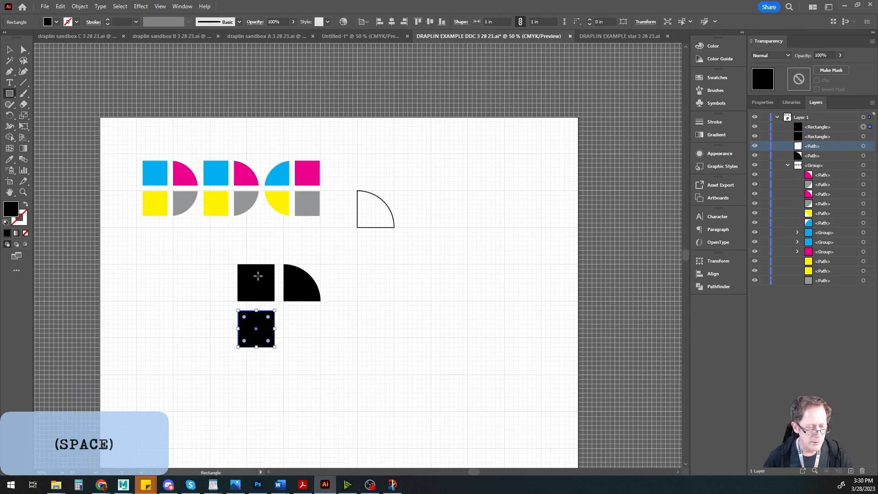
Duplicate the black quarter circle below itself at X 5.5 in, Y 5.75 in and turn the copy so its curve faces lower right.
click(5, 49)
click(190, 281)
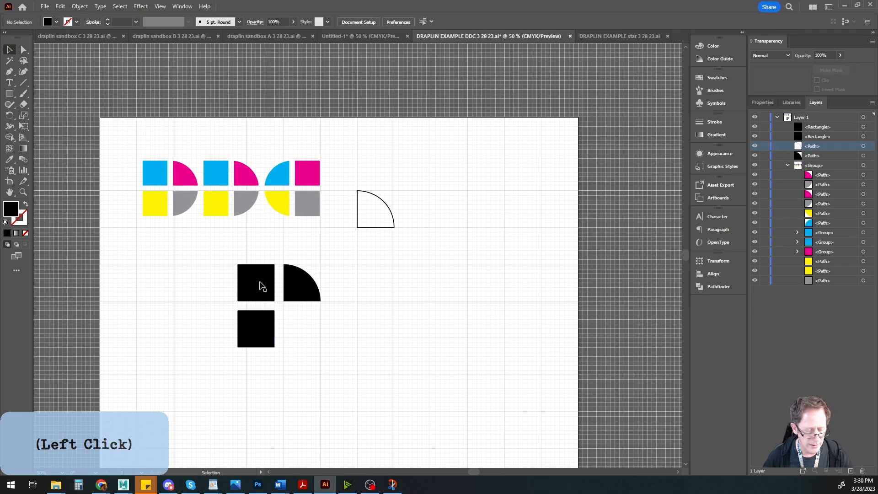
click(296, 285)
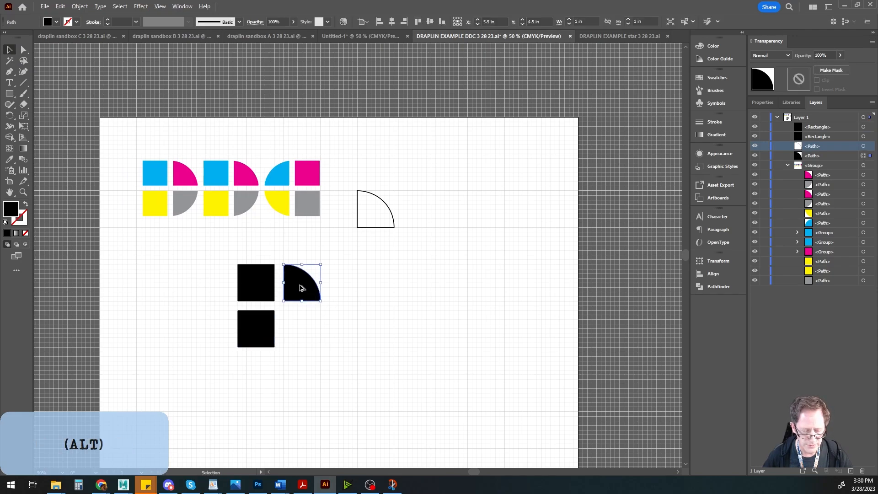
drag(301, 288, 281, 350)
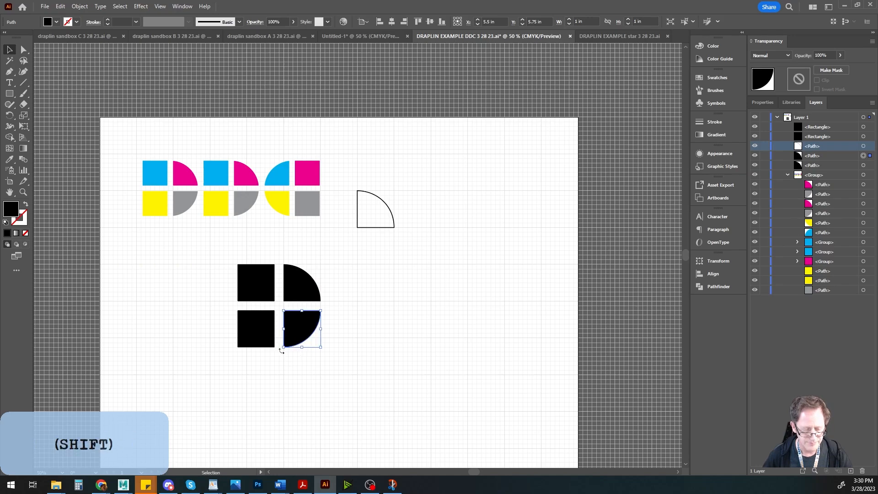
click(144, 255)
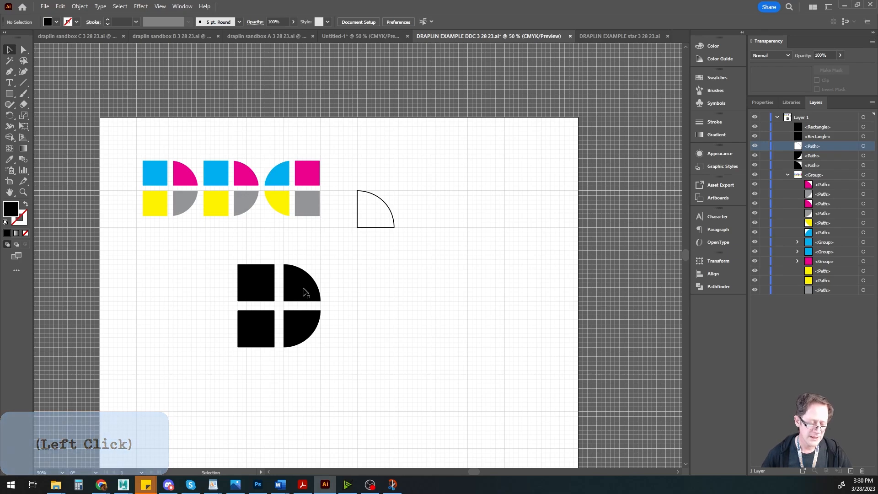
Draw a black 2.25 in circle beside the finished D, shift it farther from the D and enlarge it to 2.5 in.
alt+scroll(302, 294, up, 1)
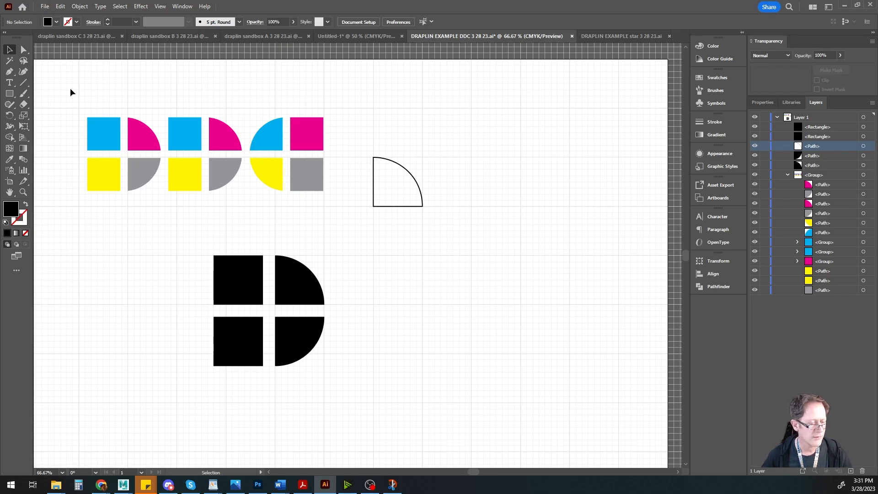
drag(9, 93, 54, 116)
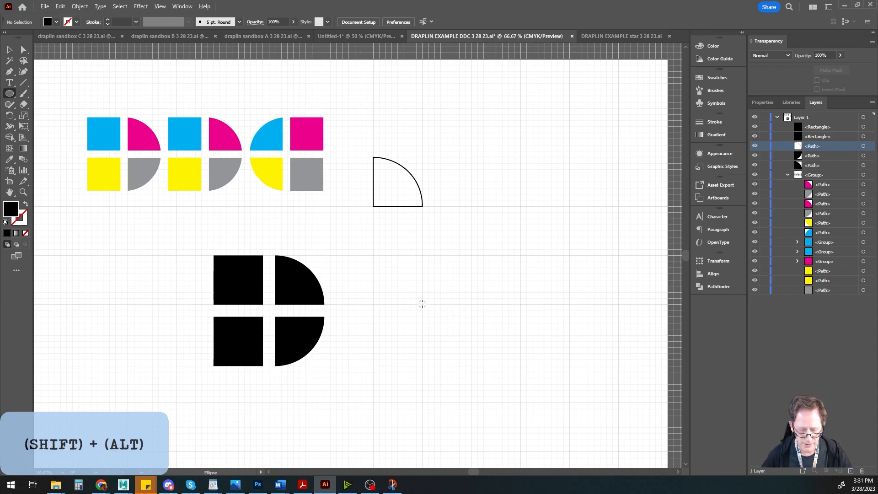
drag(422, 304, 455, 357)
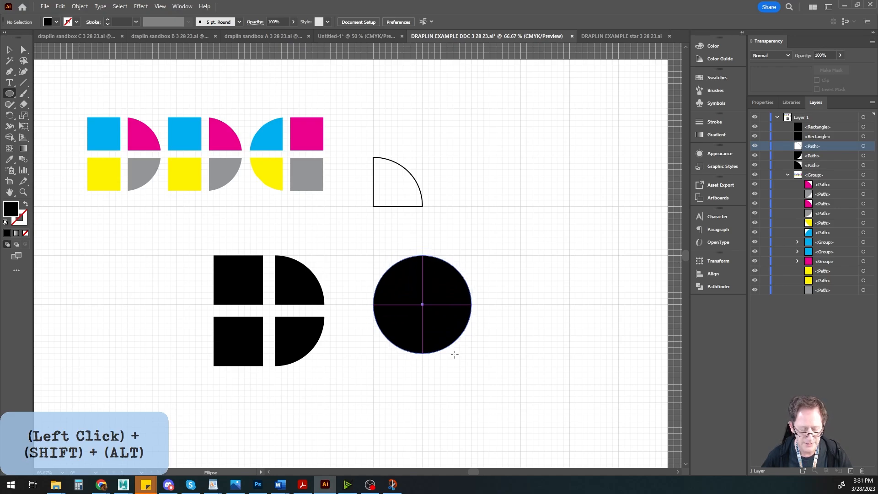
drag(455, 354, 461, 361)
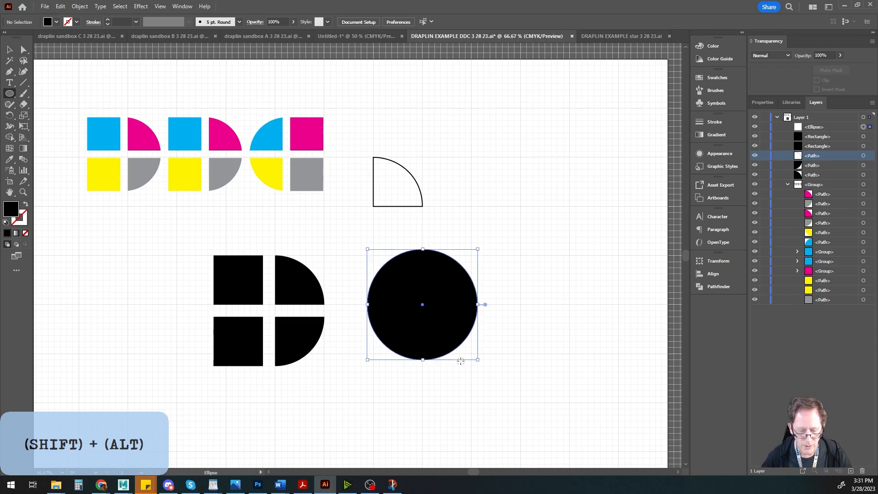
click(9, 50)
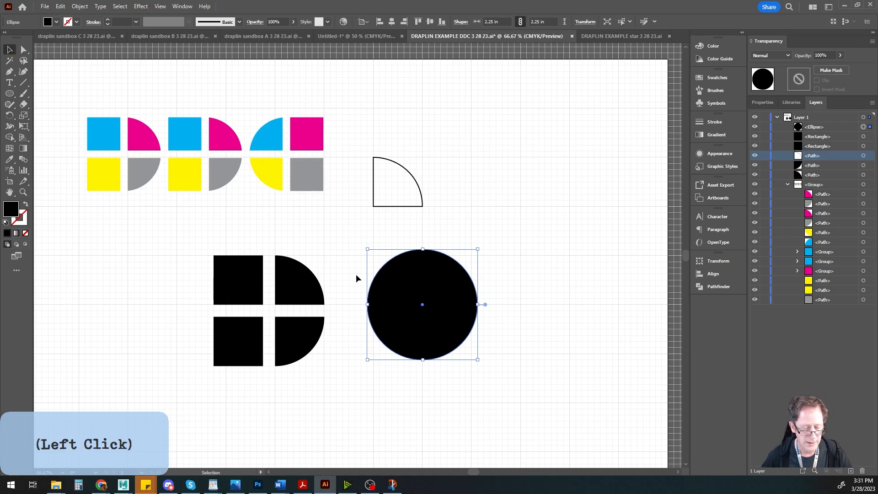
drag(393, 315, 446, 323)
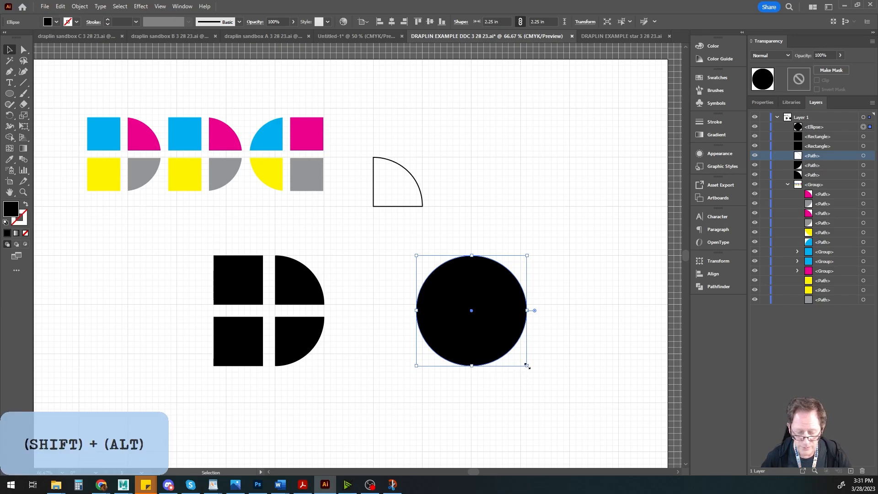
drag(527, 366, 534, 371)
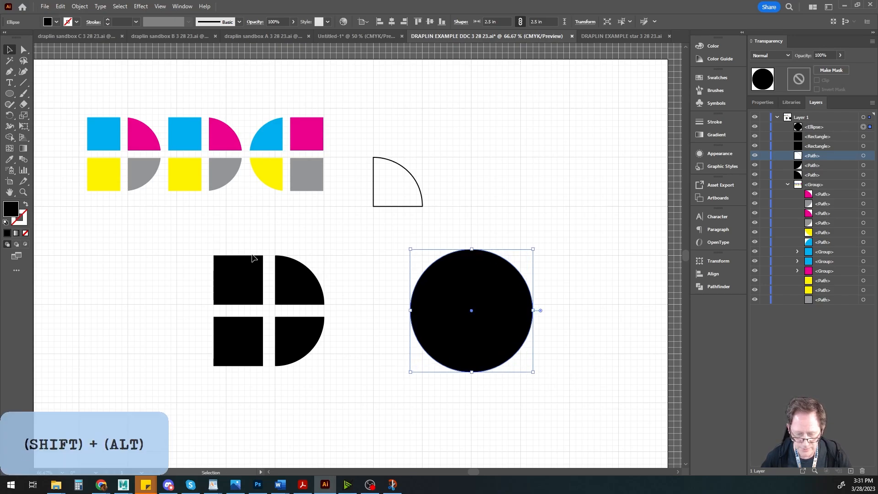
Draw a horizontal bar about 3.125 by 0.25 in and a vertical bar 0.25 by 3 in crossing at the circle's center.
click(9, 93)
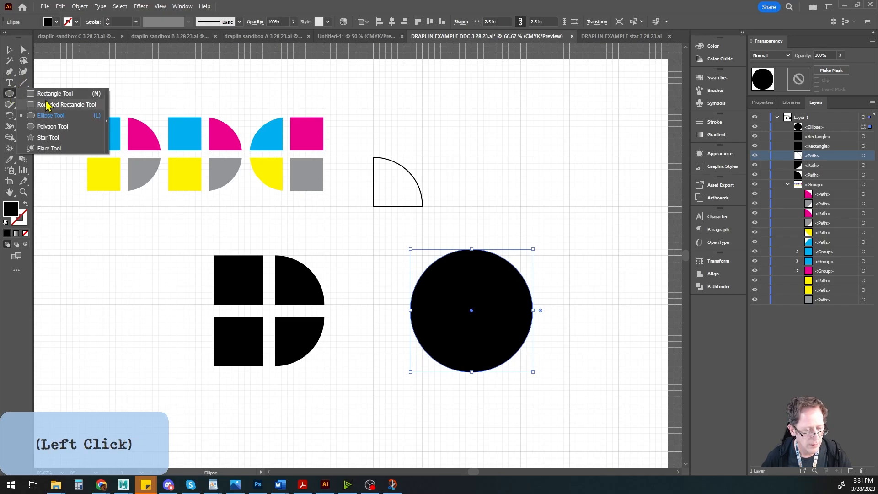
click(54, 98)
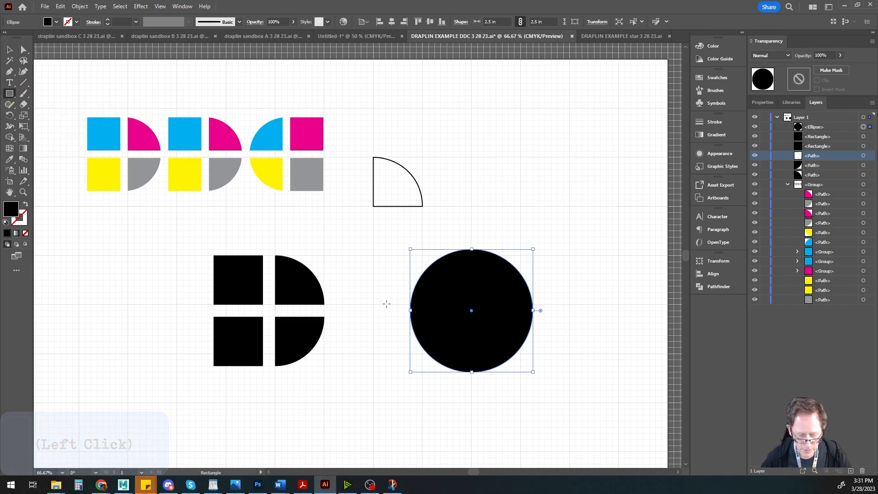
drag(385, 305, 540, 316)
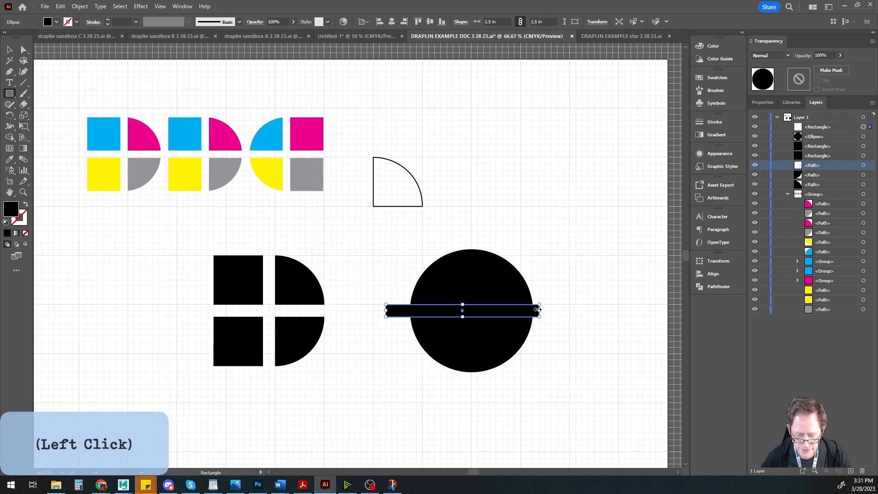
drag(465, 237, 478, 385)
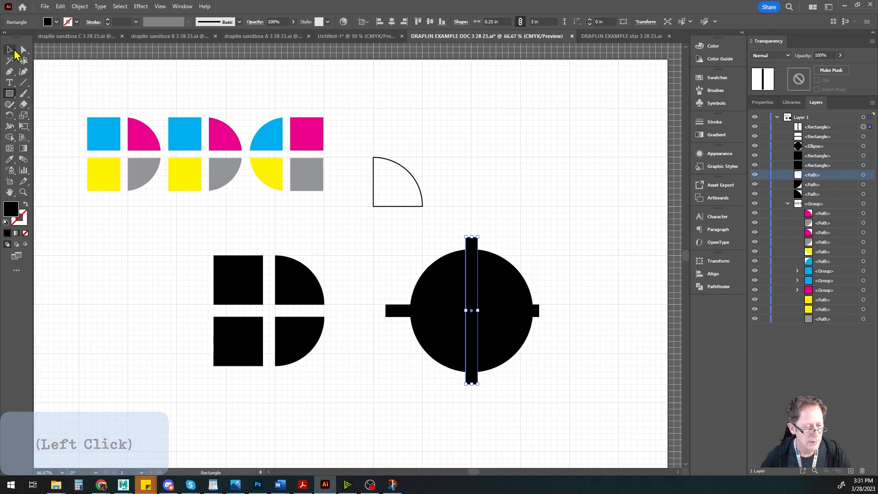
Shift the circle and both crossing bars together to X 8.6875 in, Y 5.25 in, and delete all three.
key(v)
drag(391, 257, 568, 402)
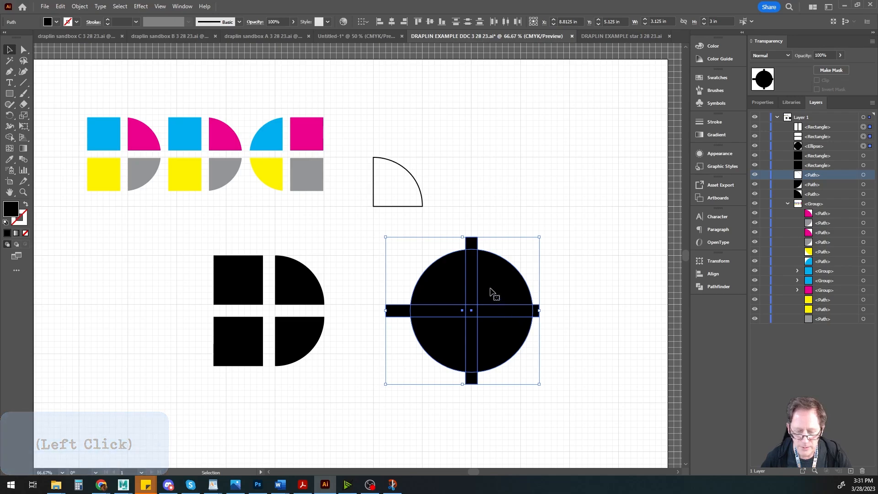
mouse_move(493, 290)
mouse_down()
mouse_move(438, 295)
mouse_move(486, 297)
mouse_up()
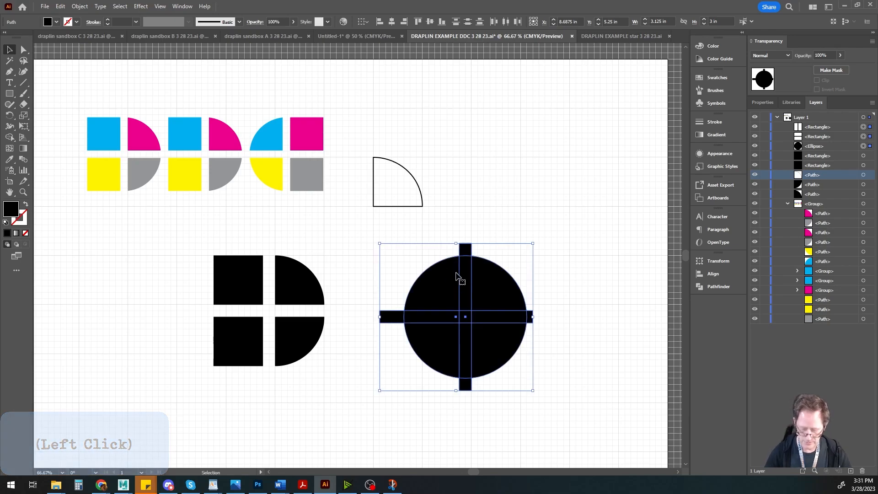
key(Delete)
Draw a new black 2.25 in circle beside the finished D, centered at X 9 in, Y 5 in.
drag(9, 94, 27, 112)
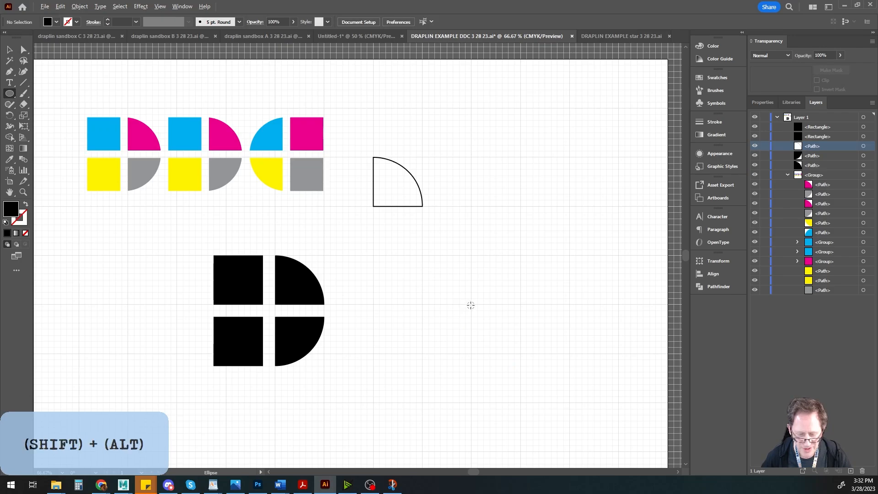
drag(471, 304, 501, 362)
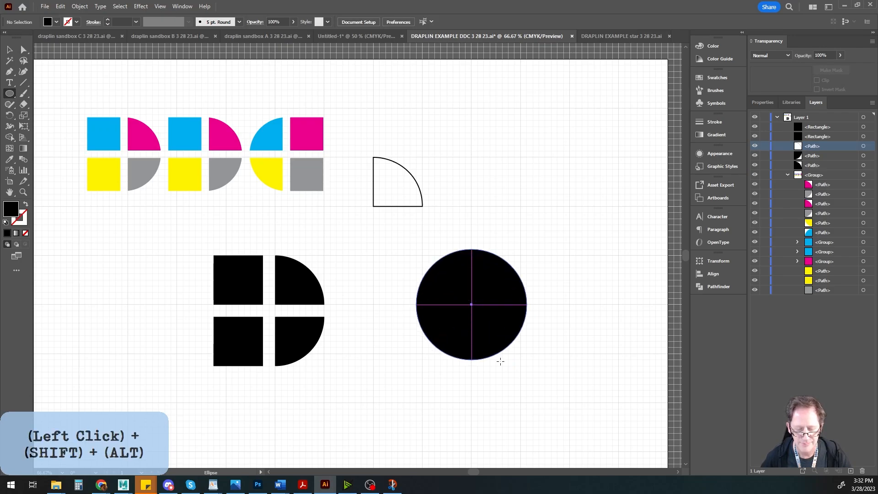
drag(500, 362, 500, 362)
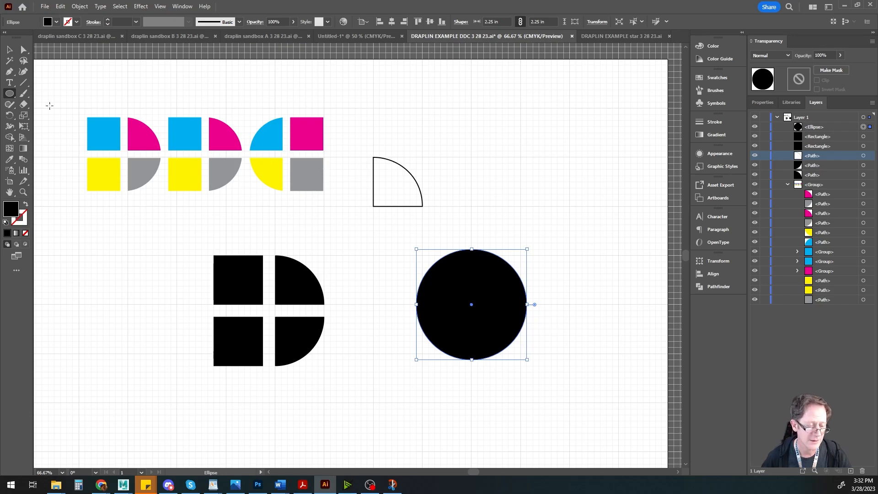
click(9, 49)
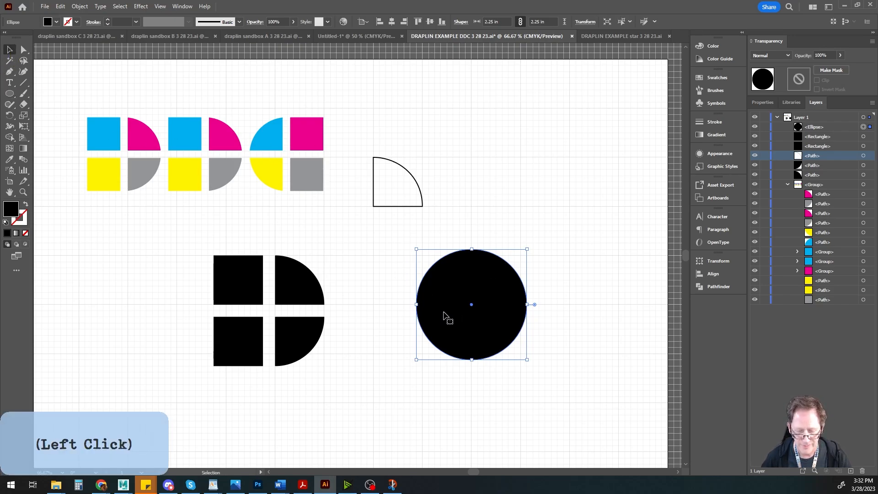
Draw a horizontal 3 by 0.25 in bar and a vertical 0.25 by 2.5 in bar crossing at the circle's center.
drag(9, 93, 39, 93)
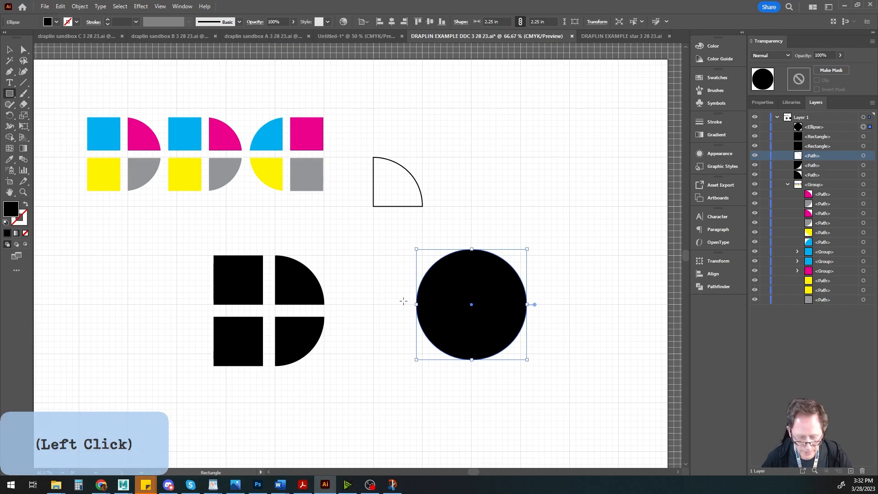
drag(397, 299, 546, 310)
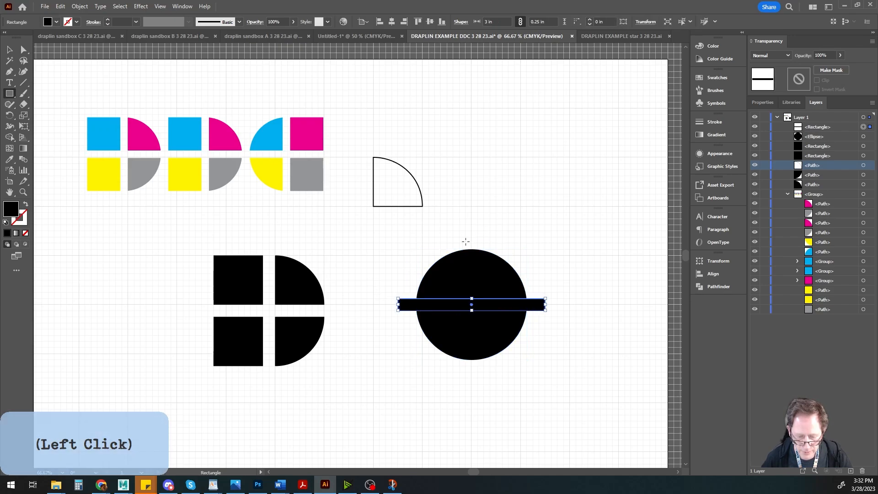
drag(466, 242, 478, 366)
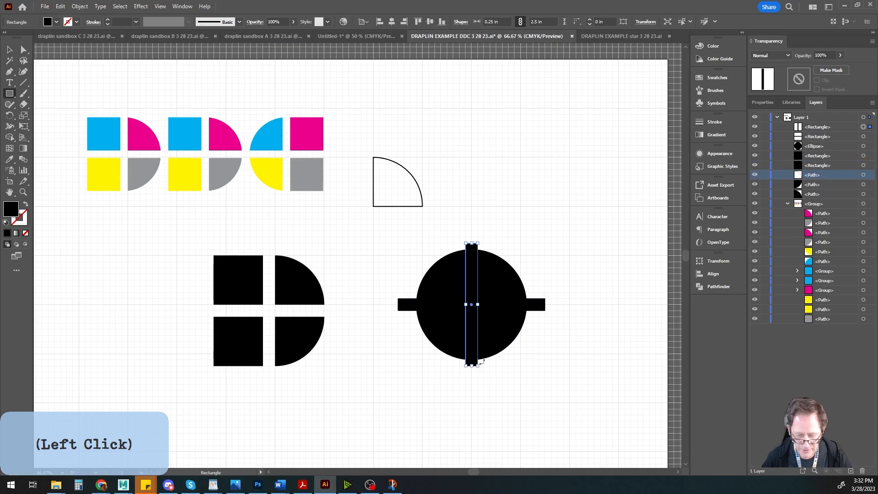
Cut away the circle's left half and the entire vertical bar, including its protruding ends, with the Shape Builder.
key(v)
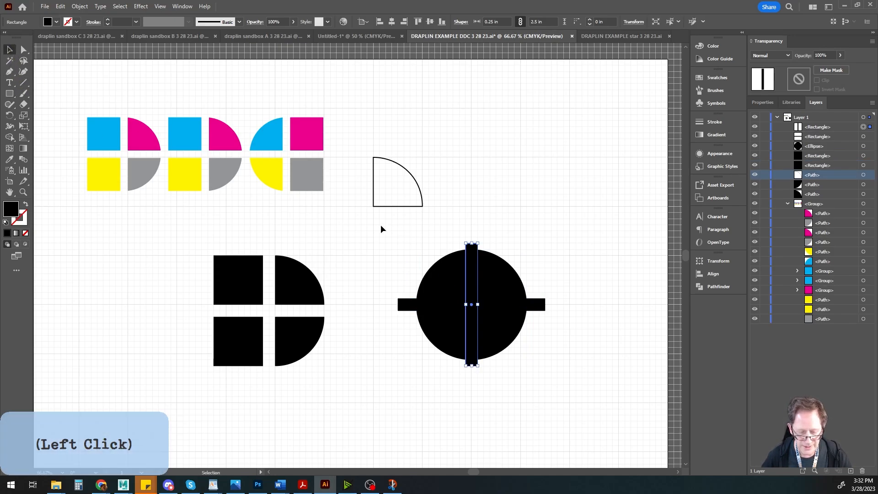
drag(567, 364, 567, 366)
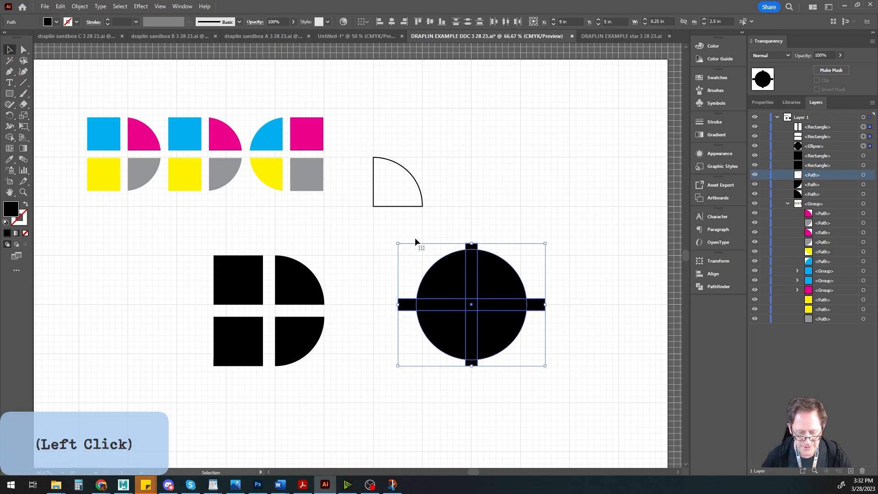
click(9, 137)
alt+click(407, 305)
alt+click(441, 284)
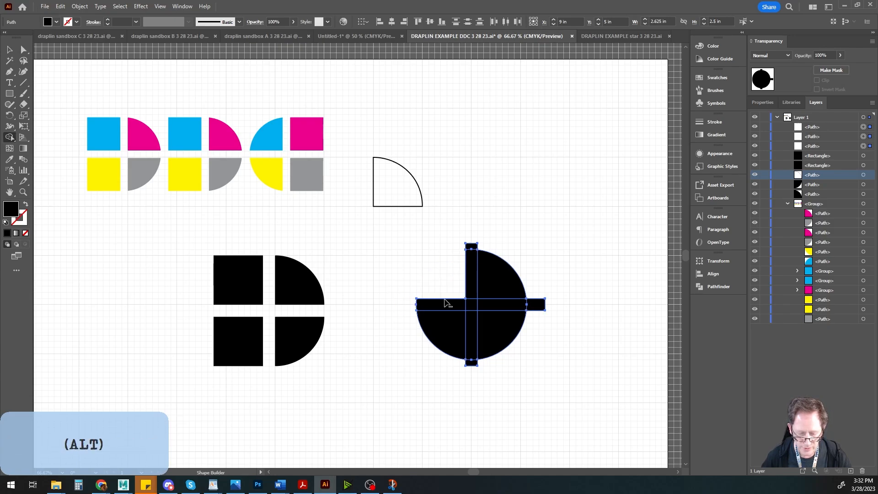
alt+click(447, 304)
alt+click(452, 334)
alt+click(468, 335)
alt+click(471, 304)
alt+click(471, 274)
alt+click(471, 246)
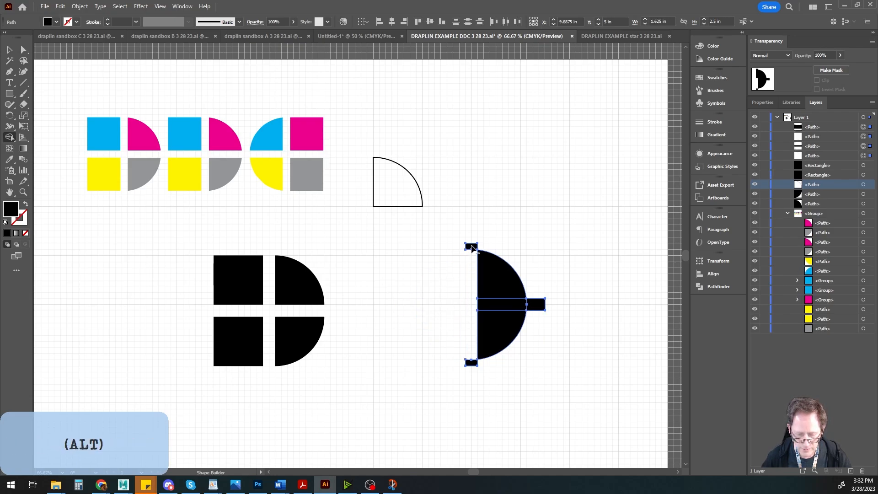
alt+click(470, 363)
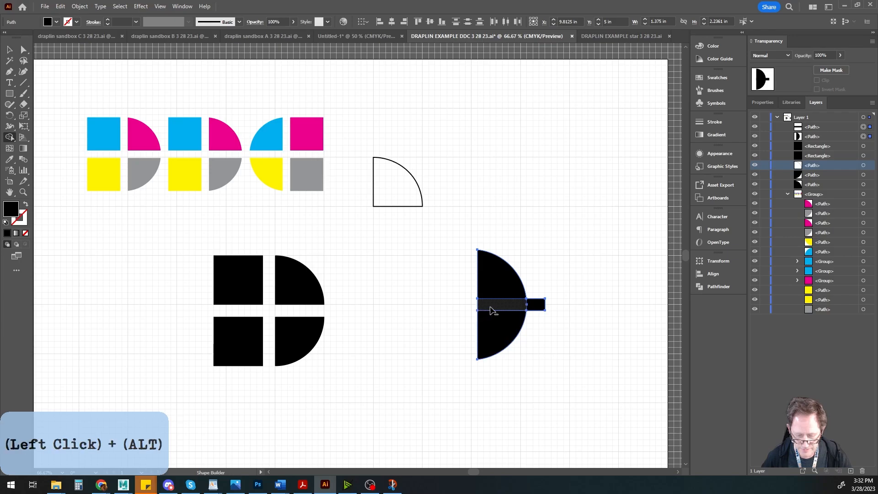
Remove the rest of the horizontal bar so two separate right-hand curved pieces are left, and clear the selection.
alt+click(490, 305)
alt+click(533, 304)
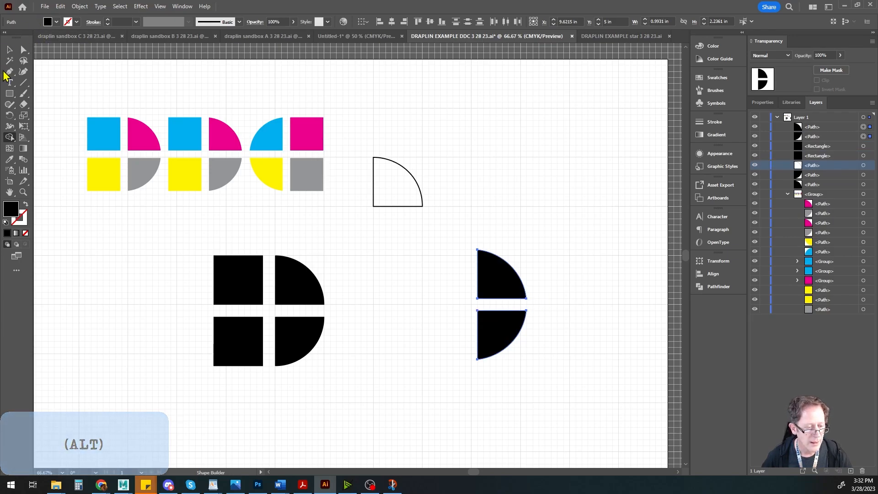
click(9, 50)
click(439, 311)
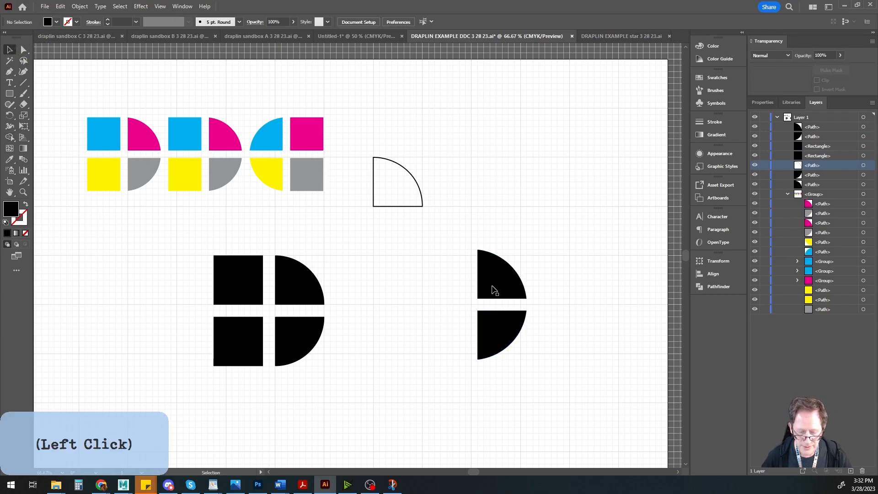
Move the two cut curved pieces closer to the first D, a quarter inch apart, and copy the D's two black squares beside them.
drag(494, 289, 438, 296)
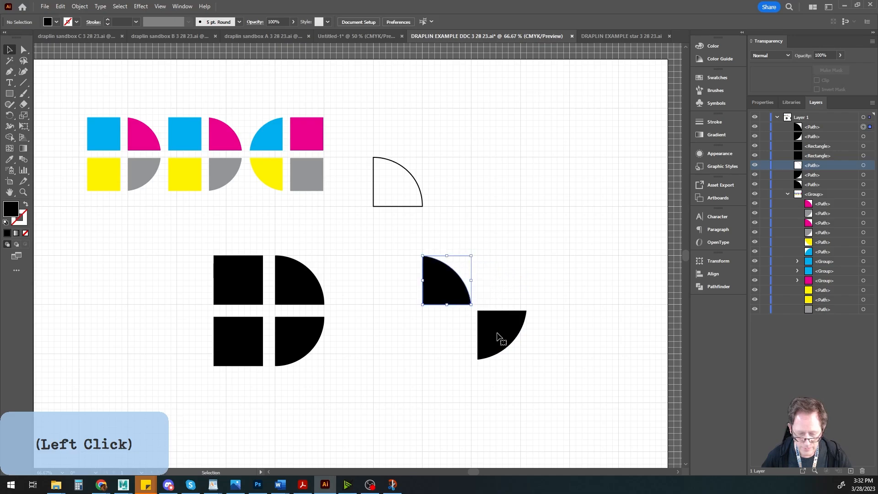
drag(500, 338, 445, 344)
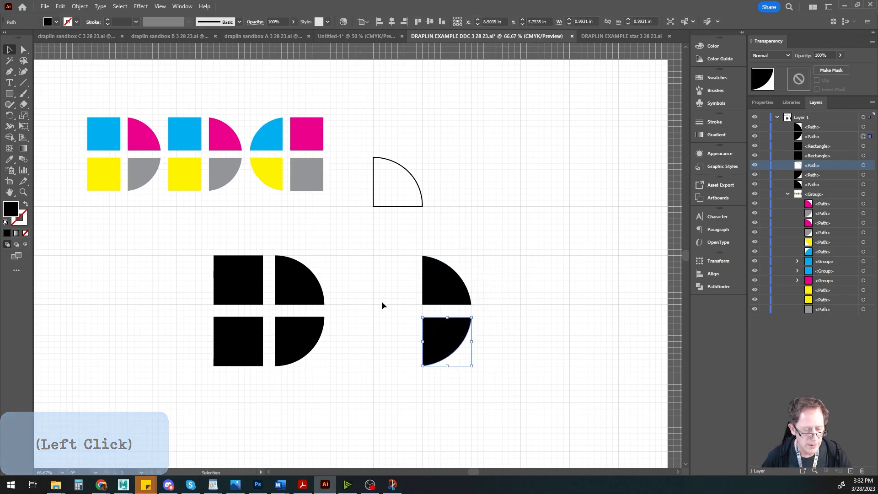
click(243, 287)
shift+click(242, 344)
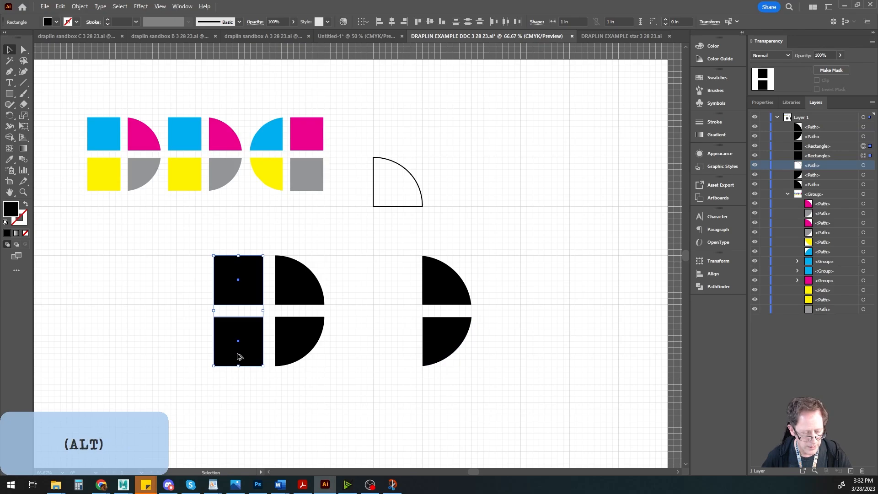
drag(238, 357, 386, 357)
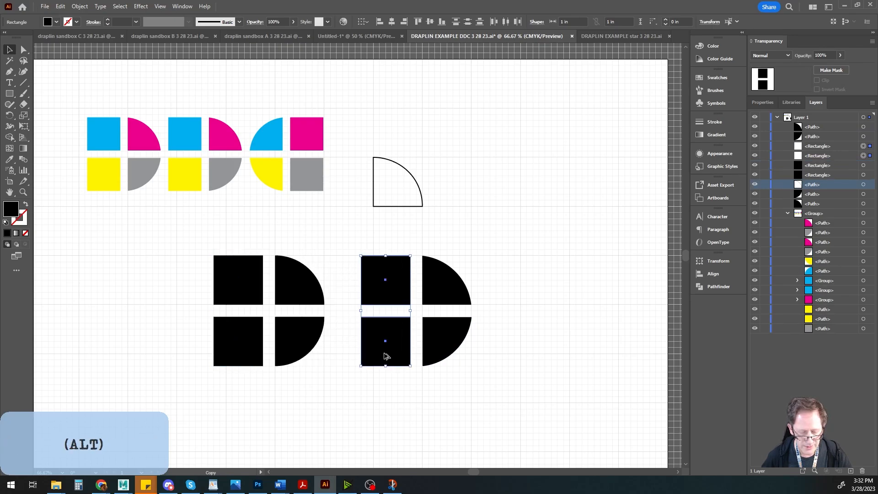
click(550, 382)
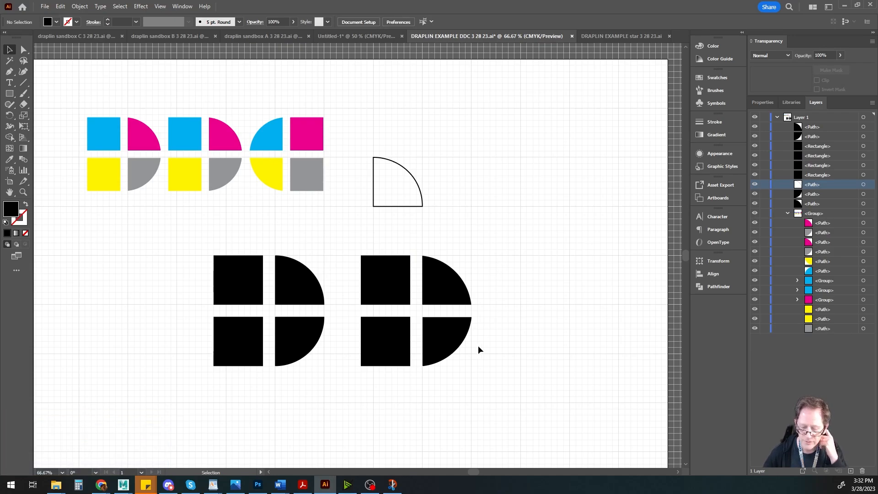
Examine how the second D's upper curved piece lines up with the top edge of the neighboring square.
alt+scroll(430, 279, up, 3)
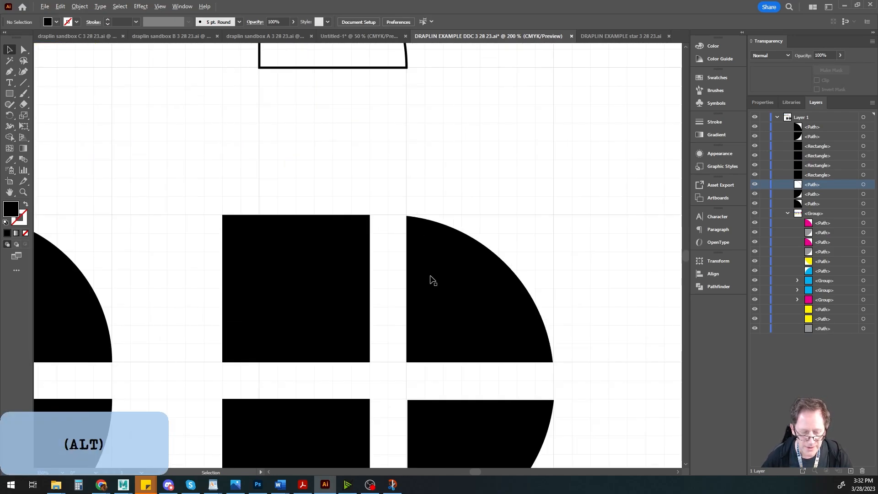
alt+scroll(421, 277, up, 2)
key(space)
drag(381, 170, 384, 217)
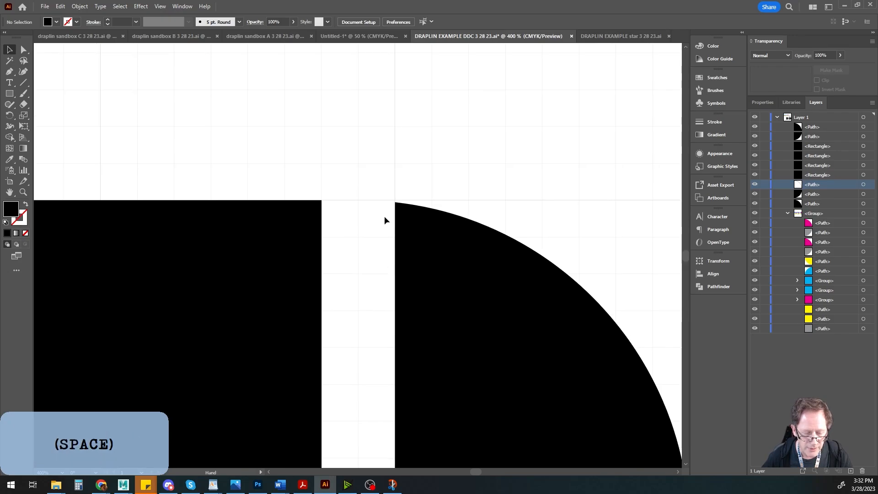
alt+scroll(396, 204, down, 4)
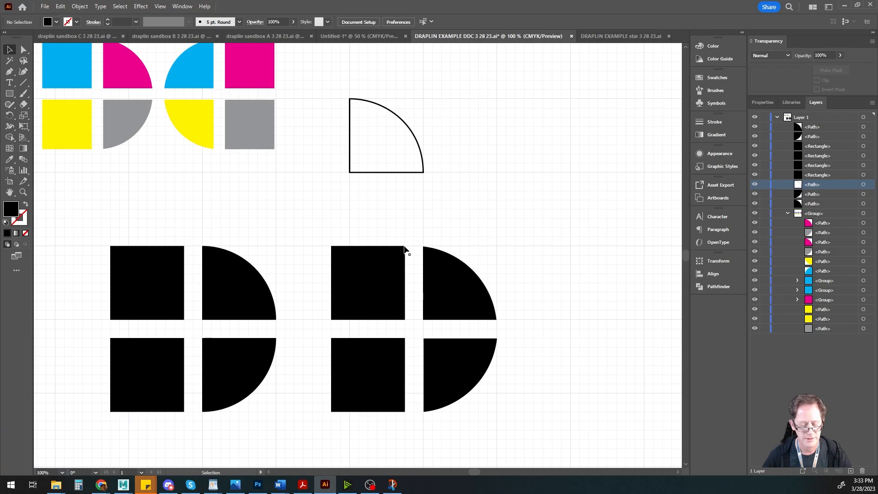
Examine the gap between the second D's curved pieces against the grid, and compare it with the first D's two quarter circles.
alt+scroll(484, 321, down, 1)
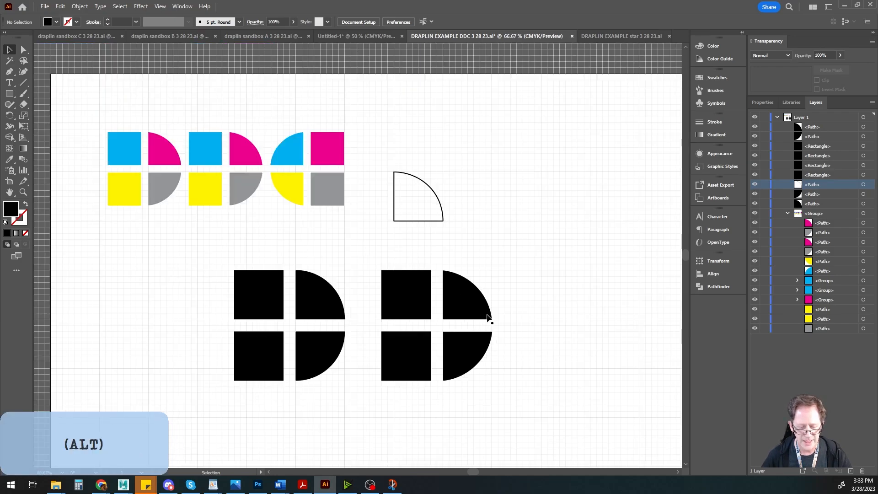
alt+scroll(506, 333, up, 4)
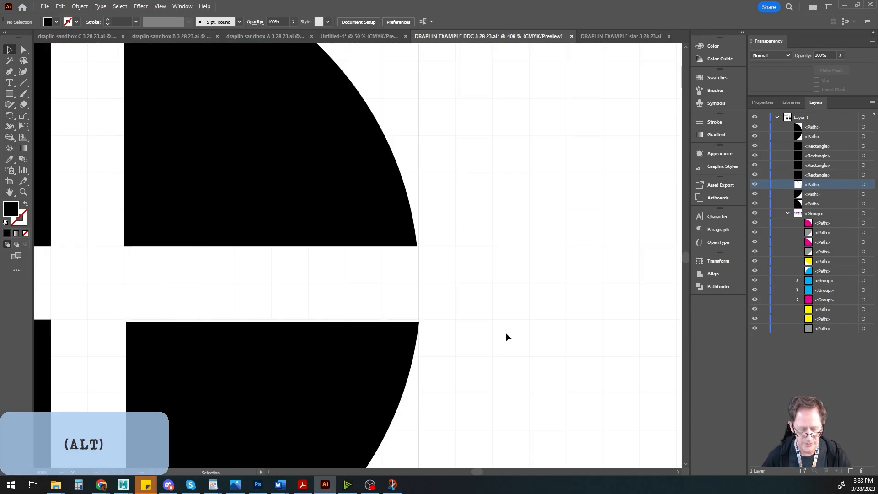
alt+scroll(496, 326, down, 4)
drag(200, 288, 296, 286)
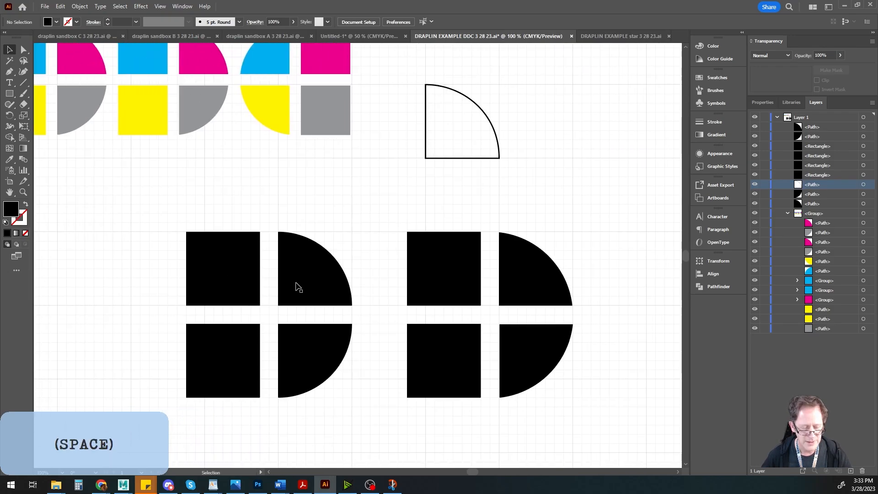
click(316, 297)
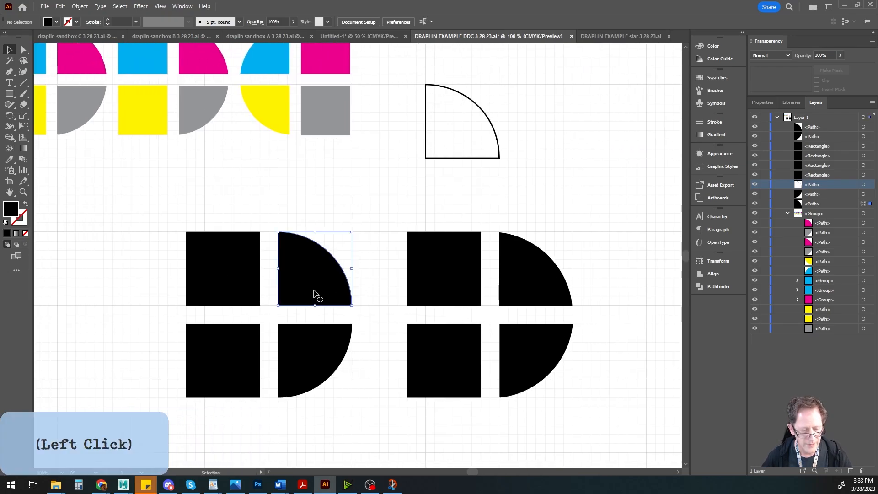
click(329, 338)
shift+click(309, 283)
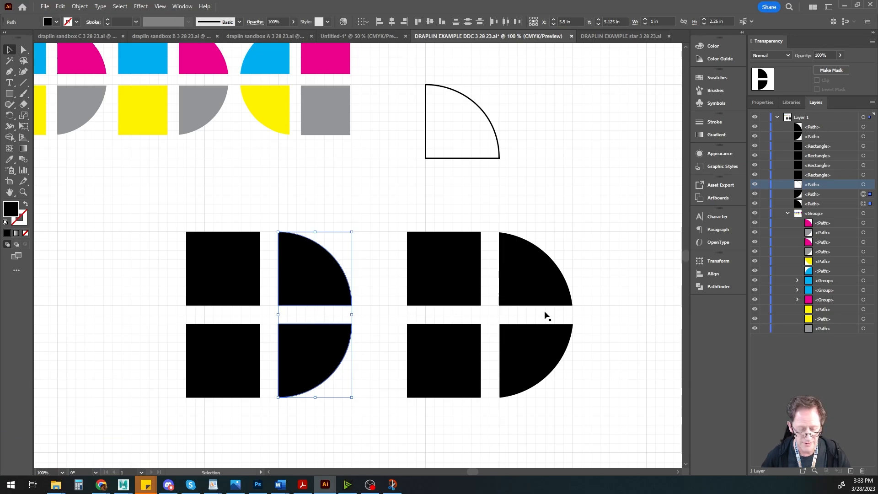
Move the whole first D horizontally to beneath the left end of the colored DDC logo.
alt+scroll(421, 313, down, 1)
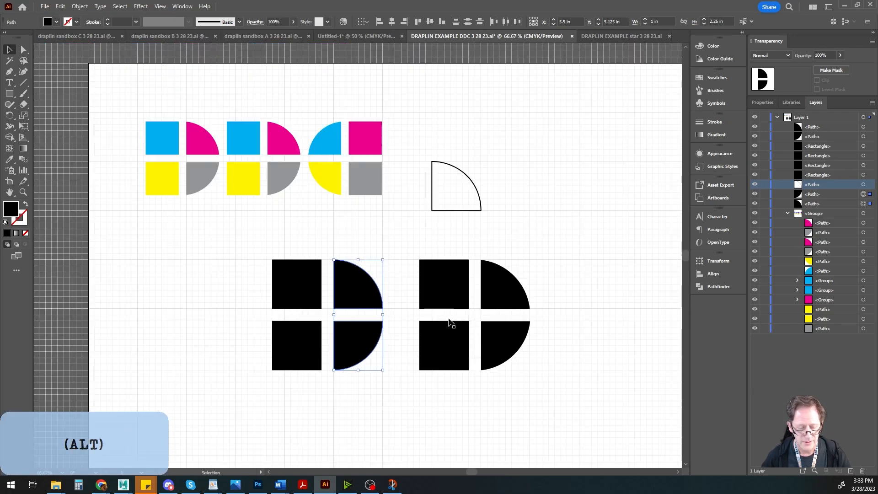
alt+scroll(450, 323, down, 1)
drag(451, 345, 418, 256)
drag(268, 175, 378, 293)
drag(356, 260, 254, 261)
Move the second D directly below the first, copy it twice to the right at quarter-inch gaps, and rotate the last copy half a turn into a C.
drag(383, 187, 515, 299)
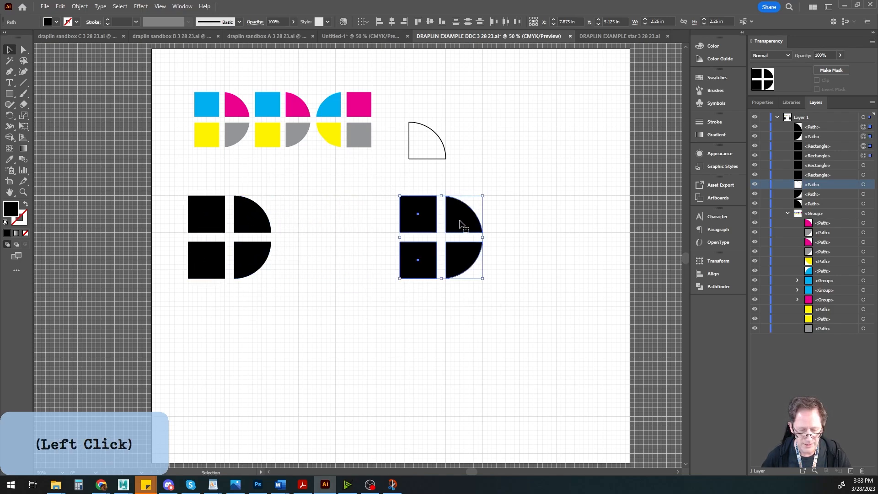
drag(461, 224, 356, 337)
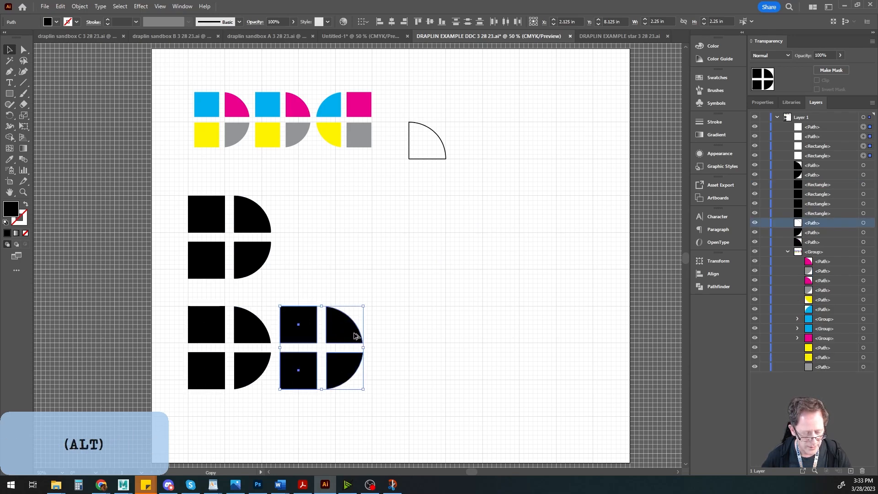
drag(291, 340, 383, 340)
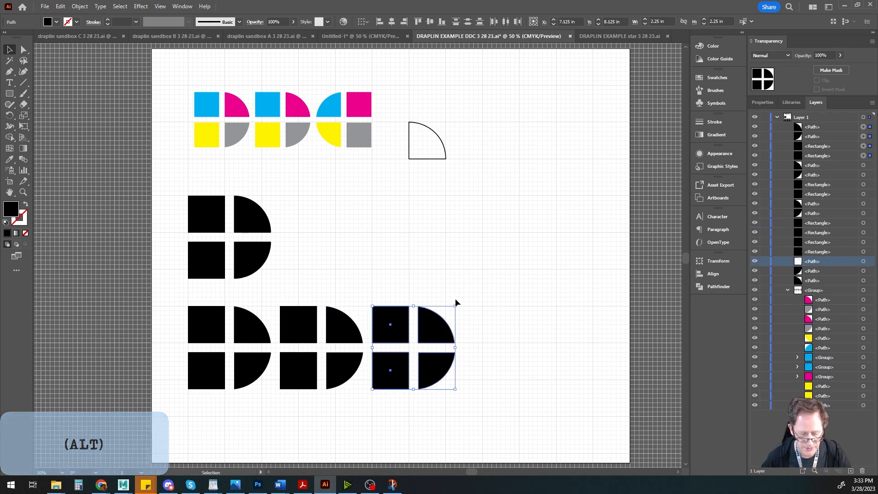
drag(459, 302, 368, 393)
Complete the upper DDC row with two copies of its D at quarter-inch gaps, the last rotated half a turn into a C.
drag(178, 191, 281, 282)
drag(213, 256, 429, 261)
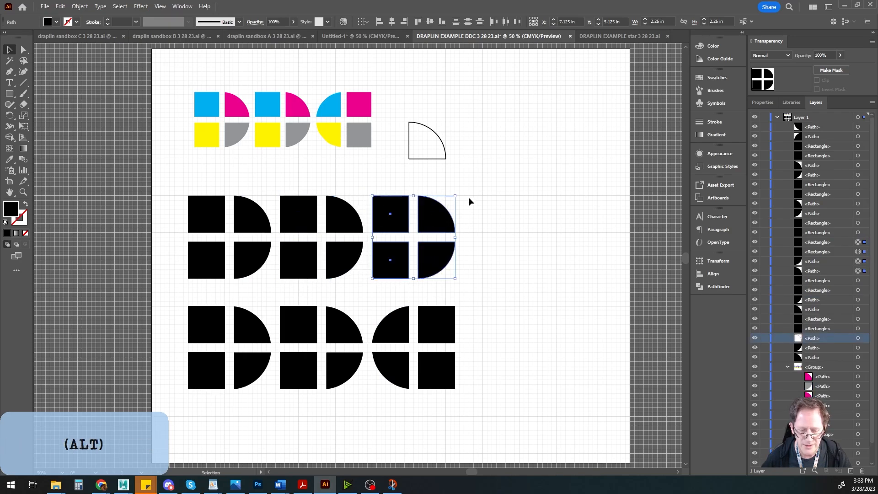
drag(457, 193, 371, 281)
click(90, 168)
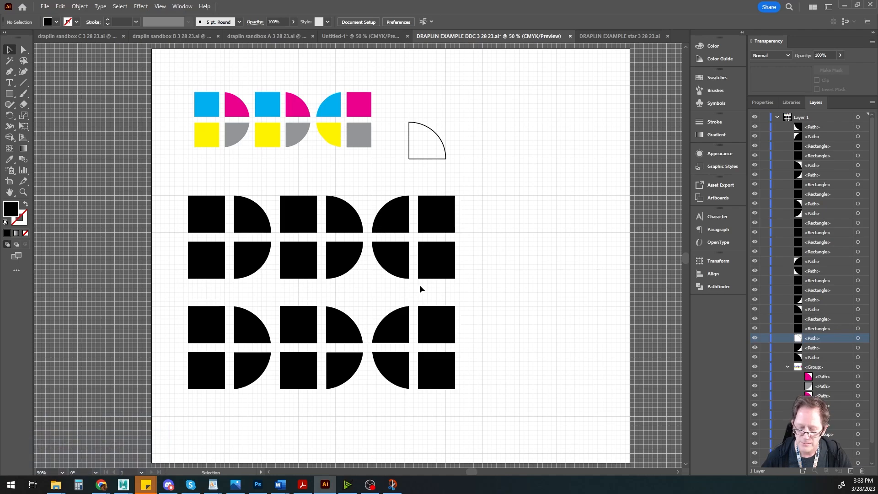
drag(358, 288, 359, 253)
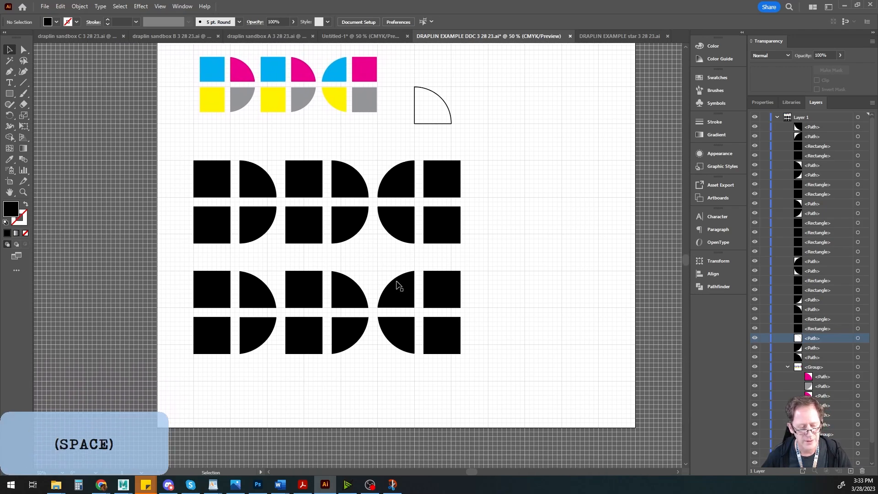
click(470, 8)
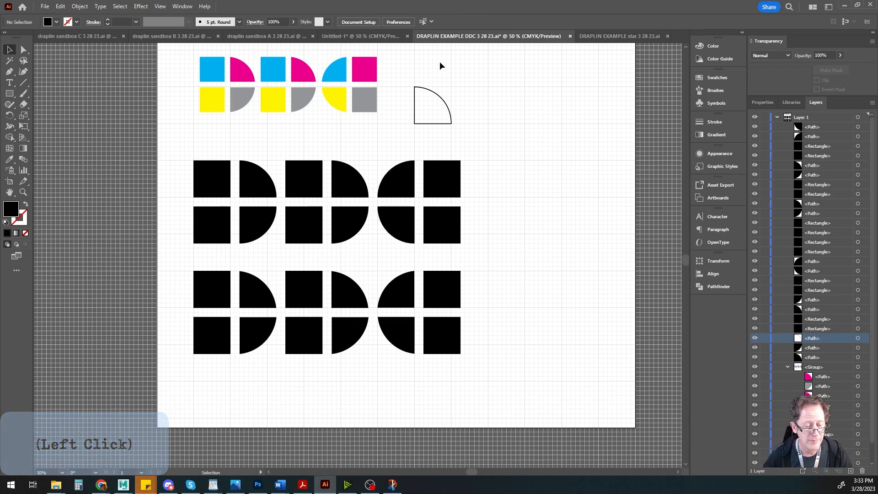
drag(374, 150, 383, 165)
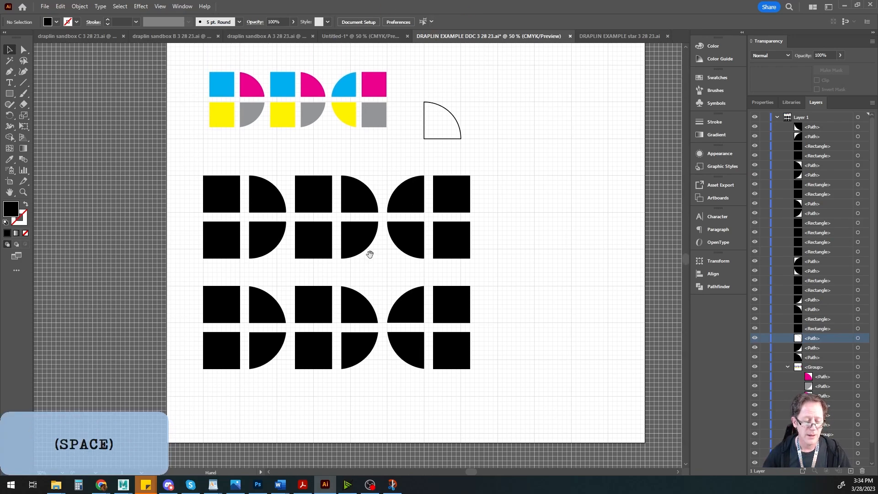
drag(369, 255, 396, 259)
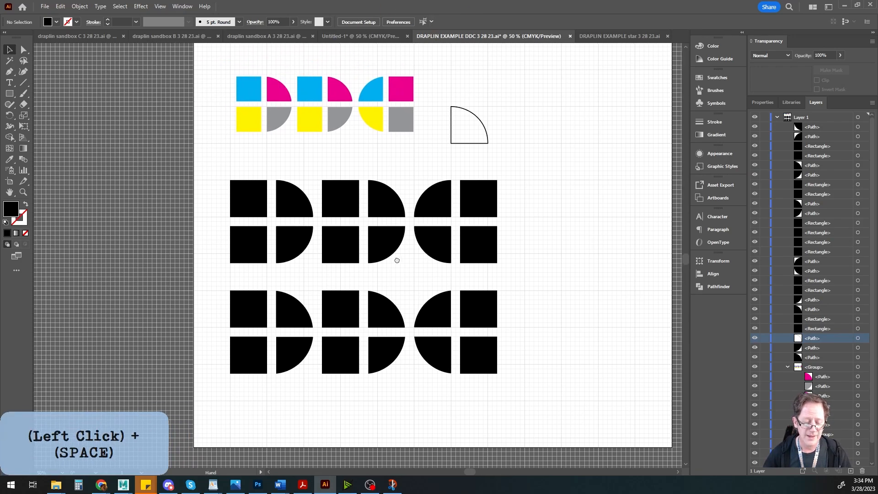
click(249, 89)
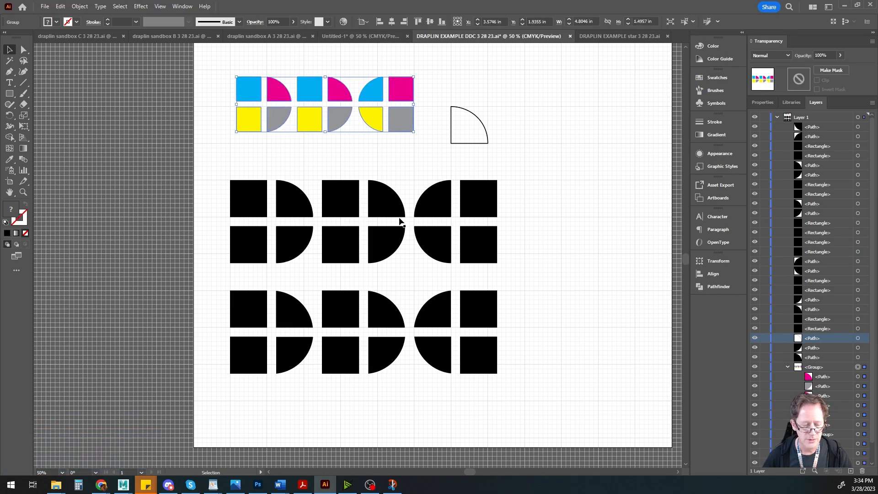
click(257, 200)
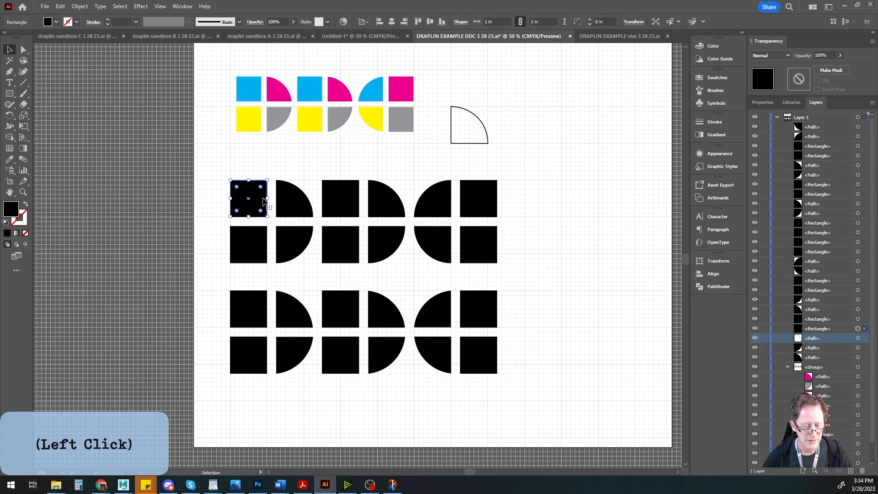
double_click(10, 210)
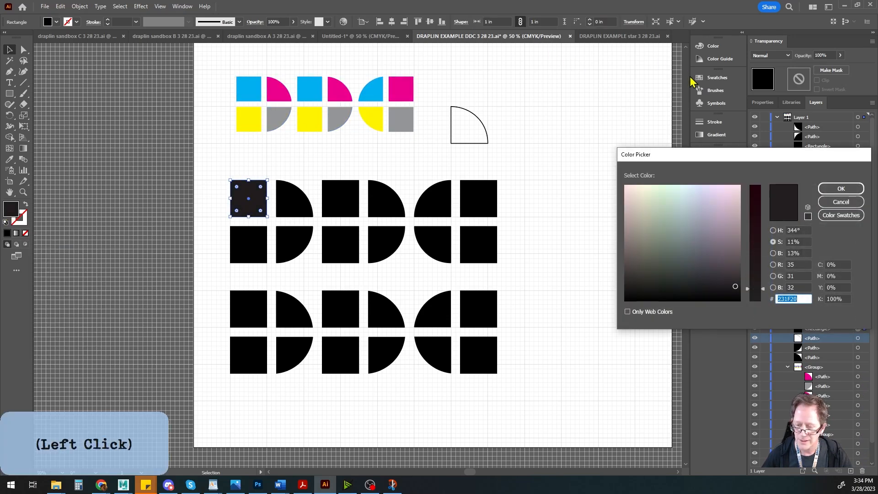
click(841, 202)
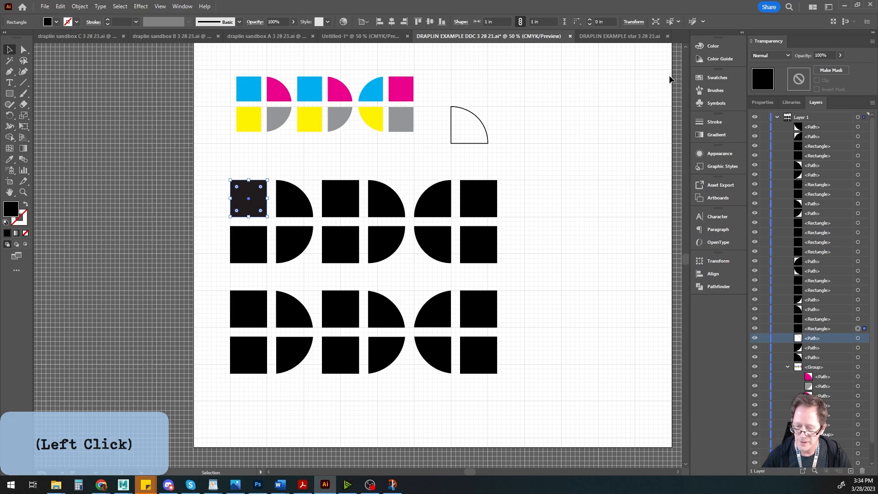
click(697, 79)
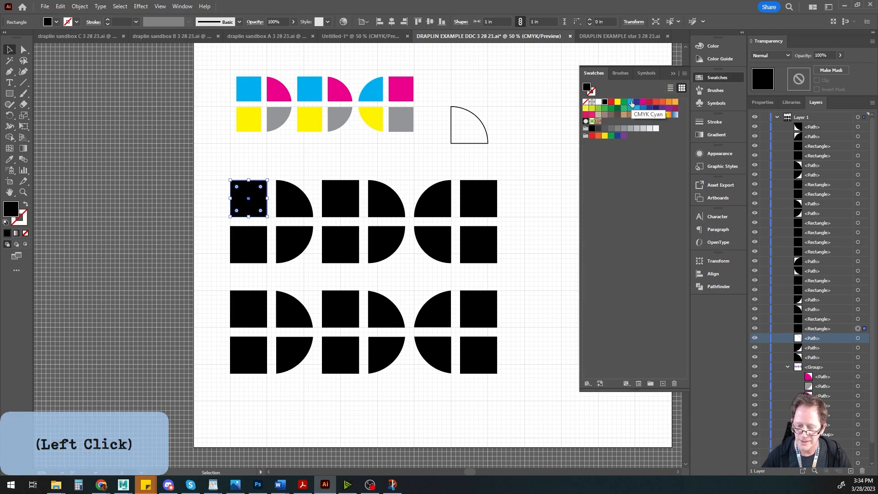
click(673, 74)
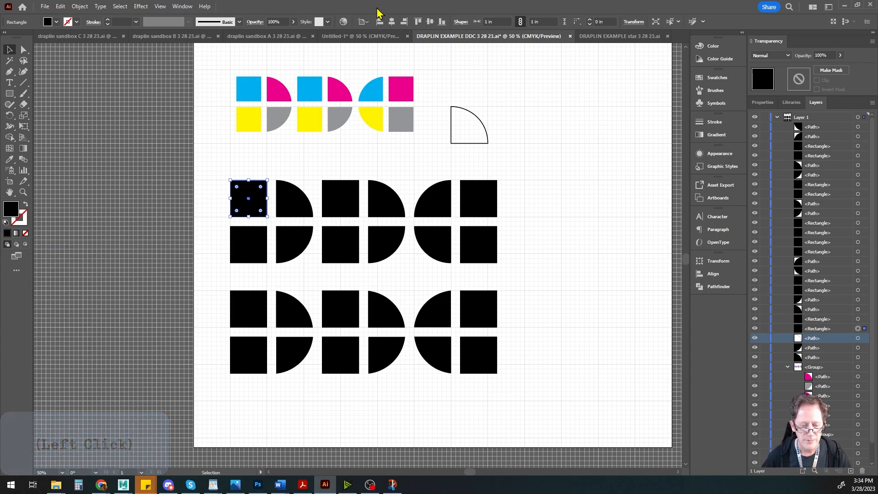
Fill the upper-left piece of every letter in both black DDC rows with cyan, using C 100% and K 0%.
ctrl+click(342, 199)
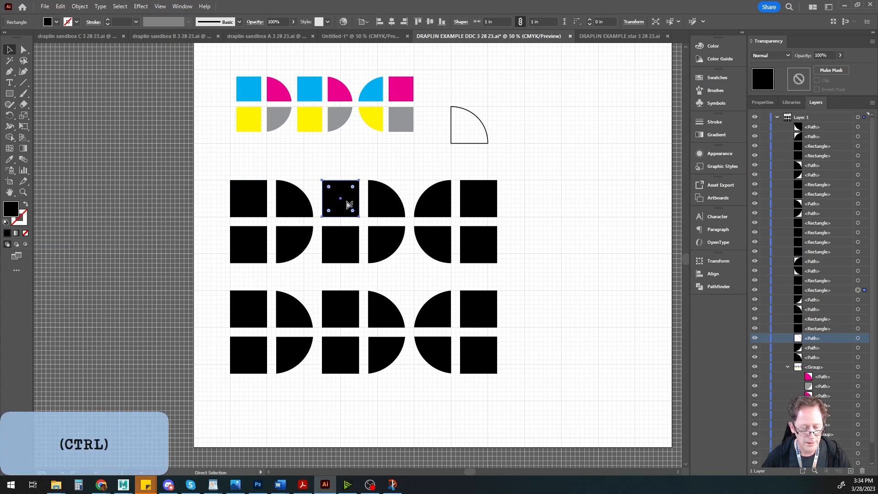
shift+click(248, 201)
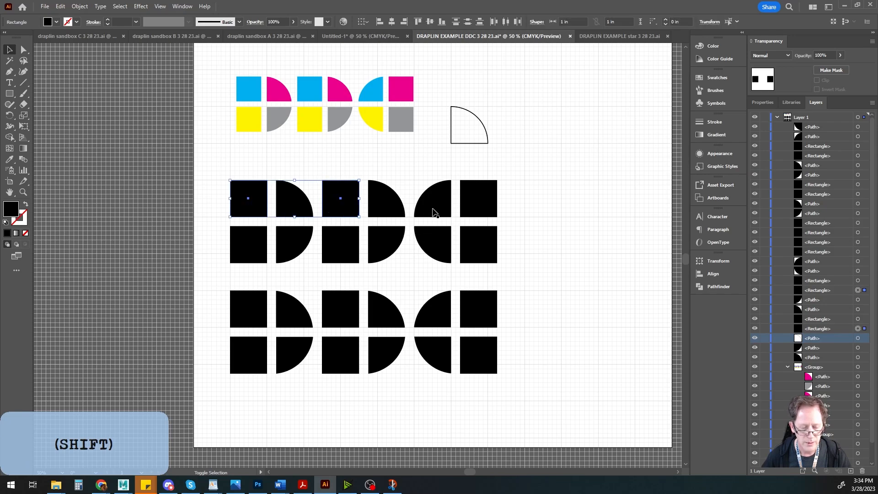
shift+click(435, 212)
shift+click(430, 316)
shift+click(343, 318)
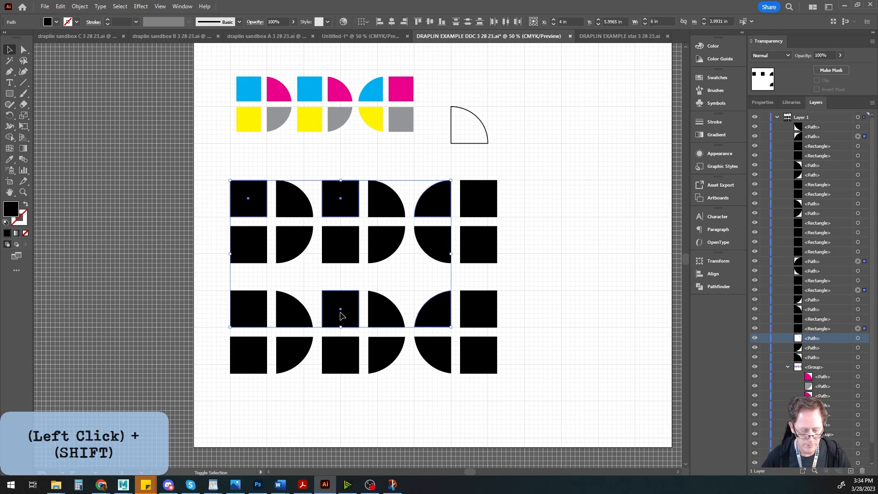
shift+click(250, 315)
double_click(10, 211)
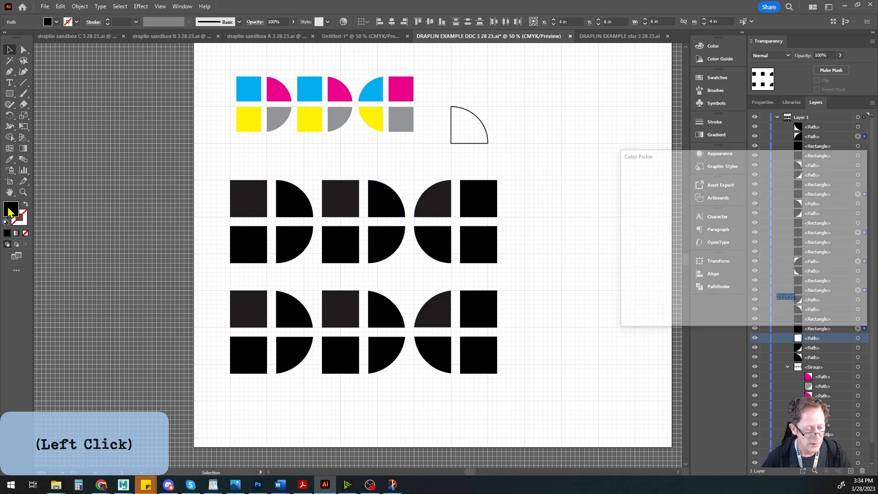
drag(704, 164, 571, 236)
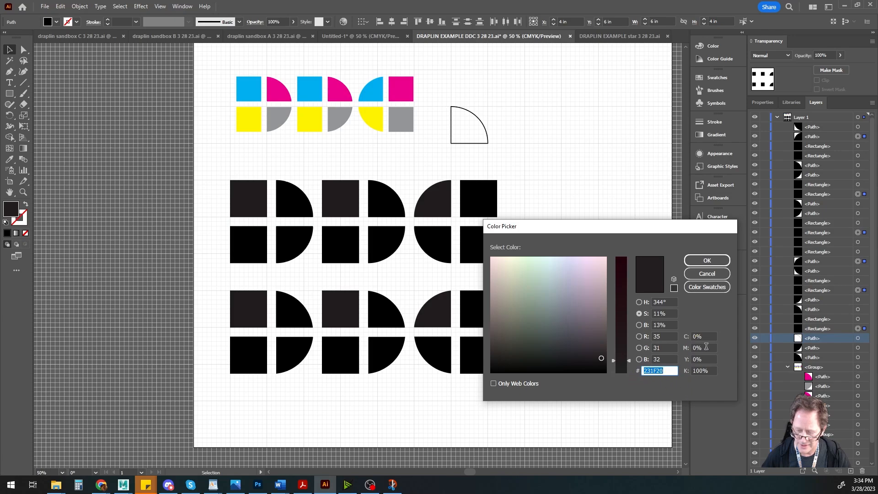
click(703, 370)
text(0)
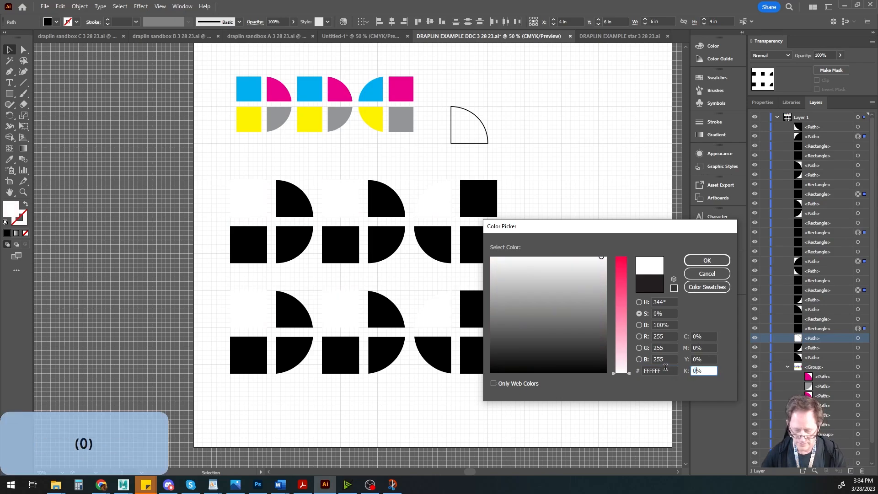
click(696, 336)
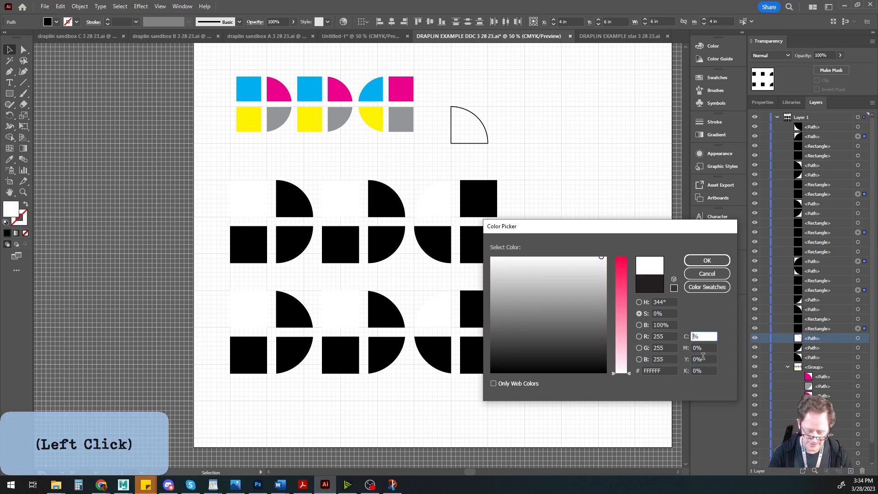
key(BackSpace)
text(100)
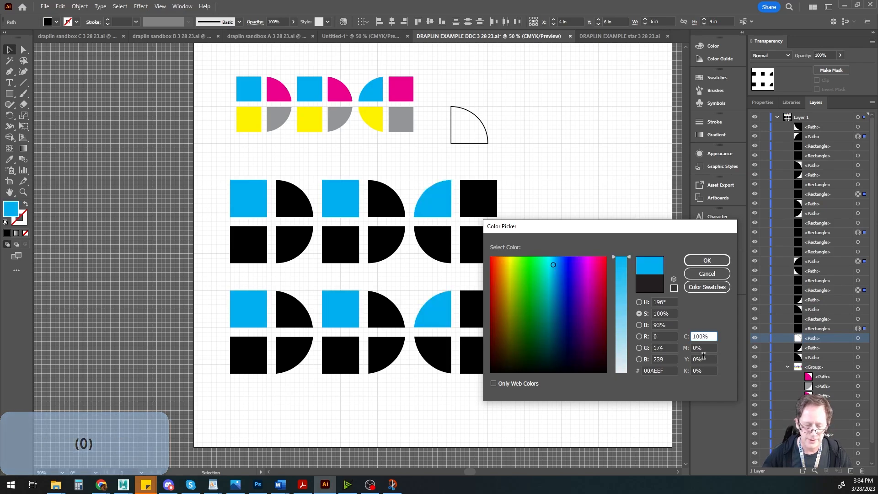
click(704, 261)
Fill the upper-right piece of every letter in both large DDC rows with magenta, using M 100% and K 0%.
click(296, 202)
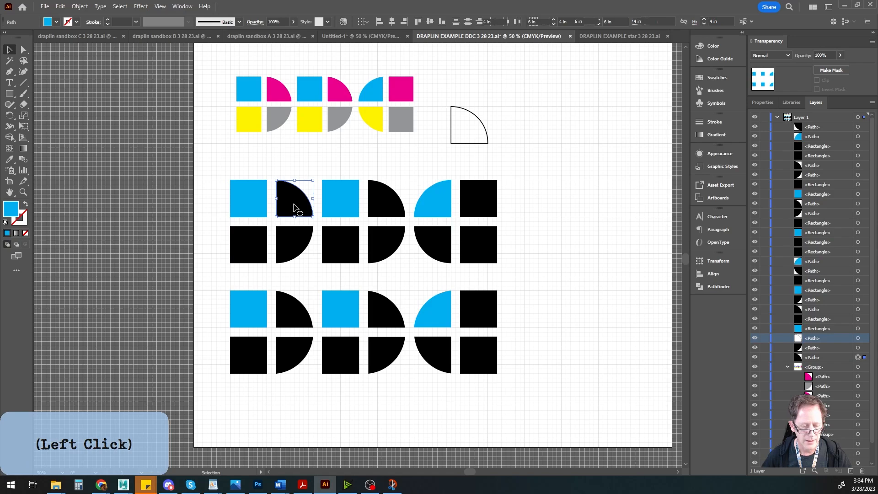
shift+click(389, 206)
shift+click(476, 203)
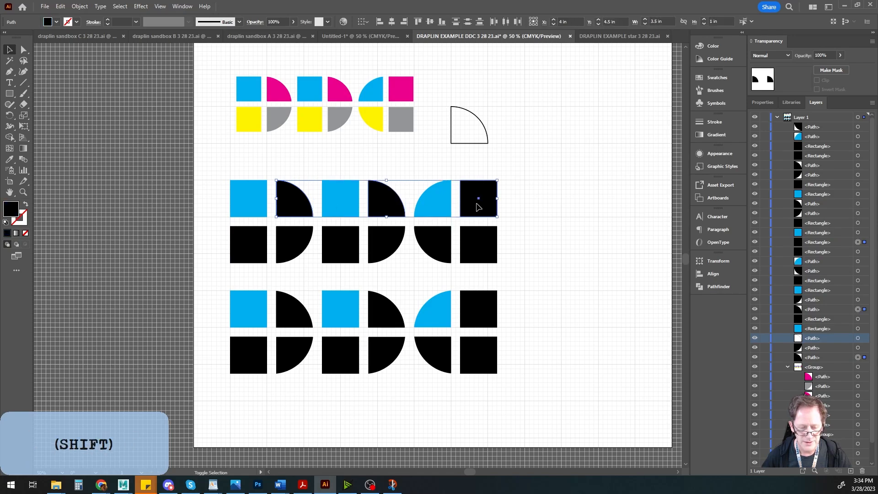
shift+click(486, 313)
shift+click(389, 316)
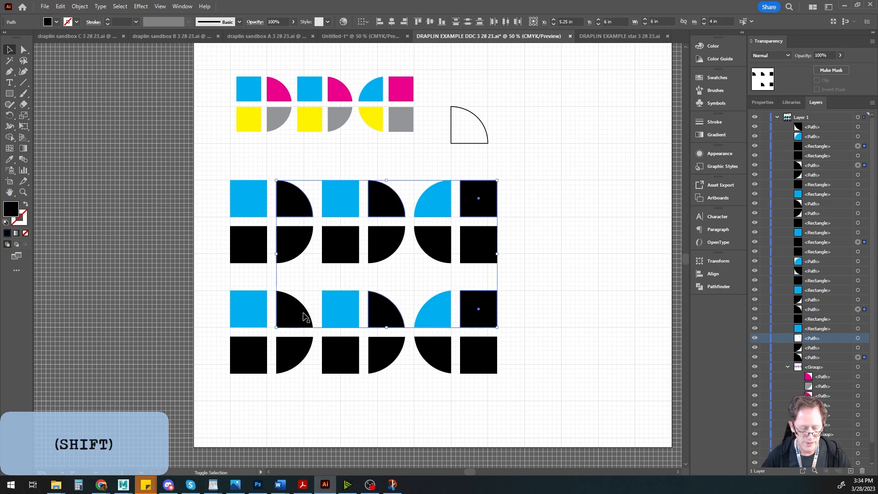
double_click(10, 209)
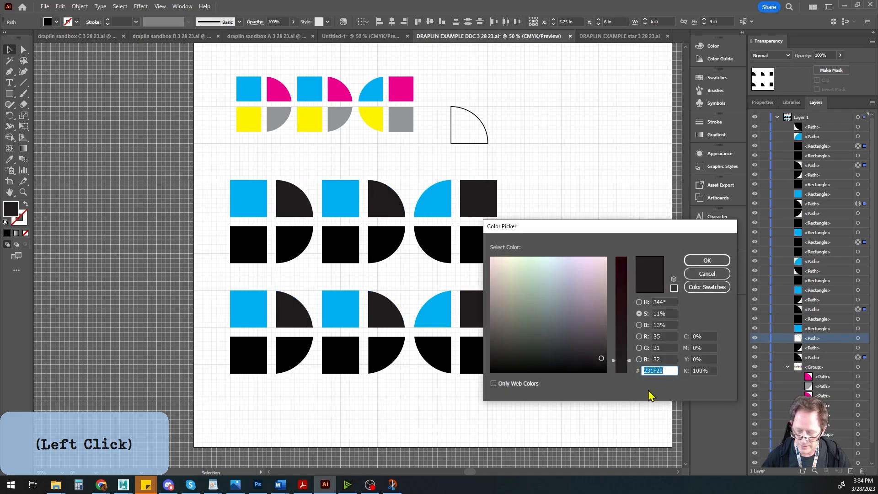
click(703, 371)
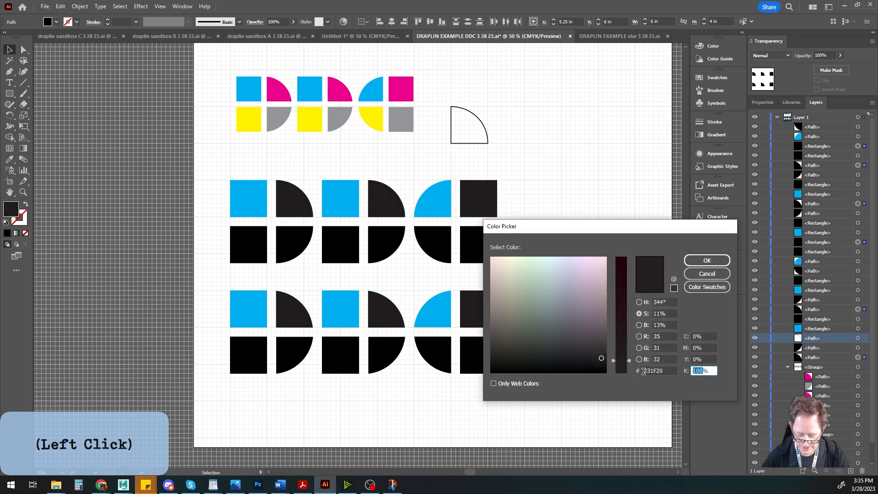
text(0)
click(696, 348)
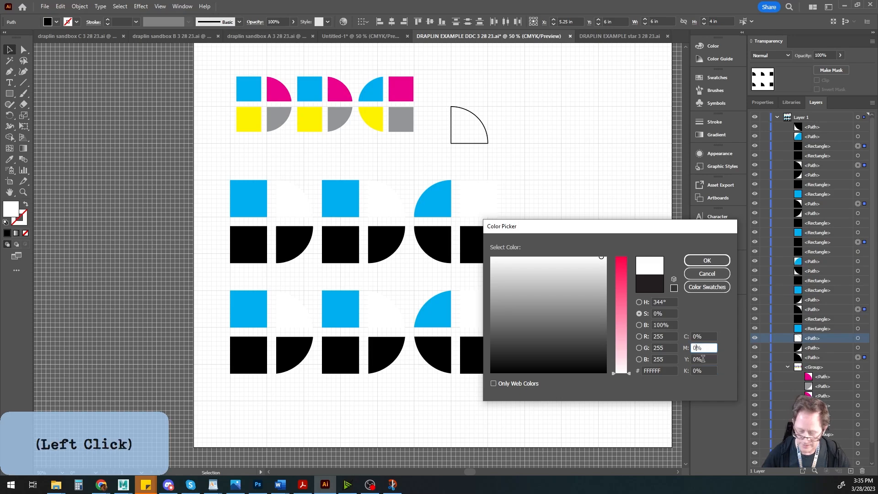
key(BackSpace)
text(100)
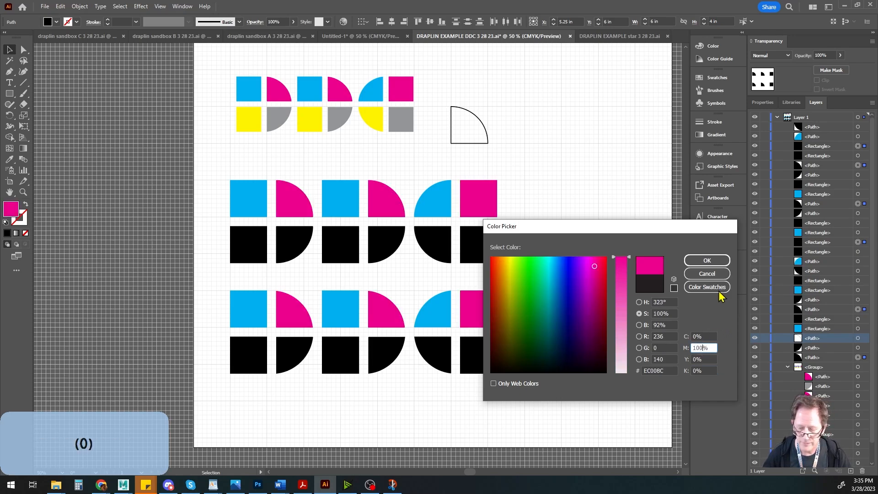
click(707, 261)
Fill the lower-left piece of every letter in both large DDC rows with yellow, using Y 100% and K 0%.
click(249, 240)
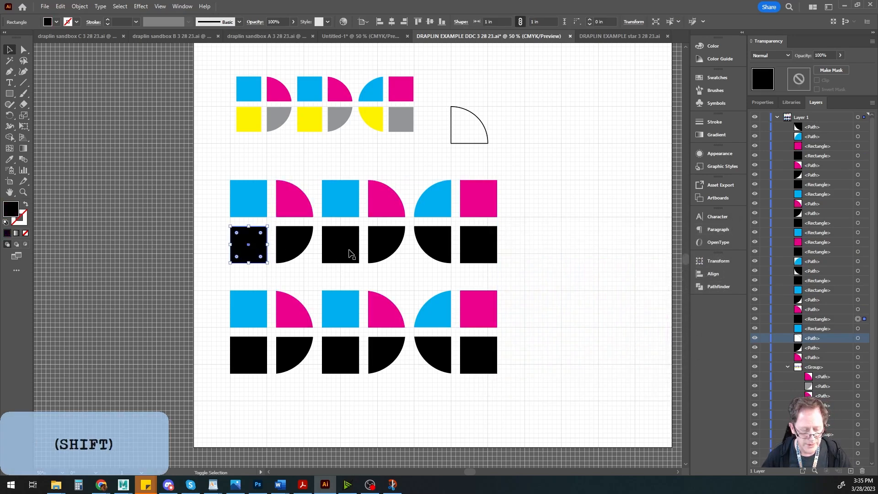
shift+click(351, 255)
shift+click(439, 240)
shift+click(447, 364)
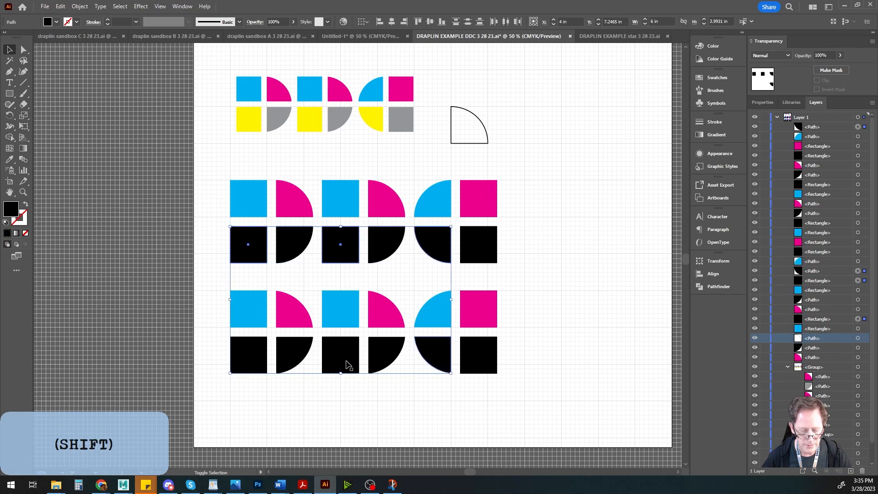
shift+click(349, 362)
shift+click(241, 358)
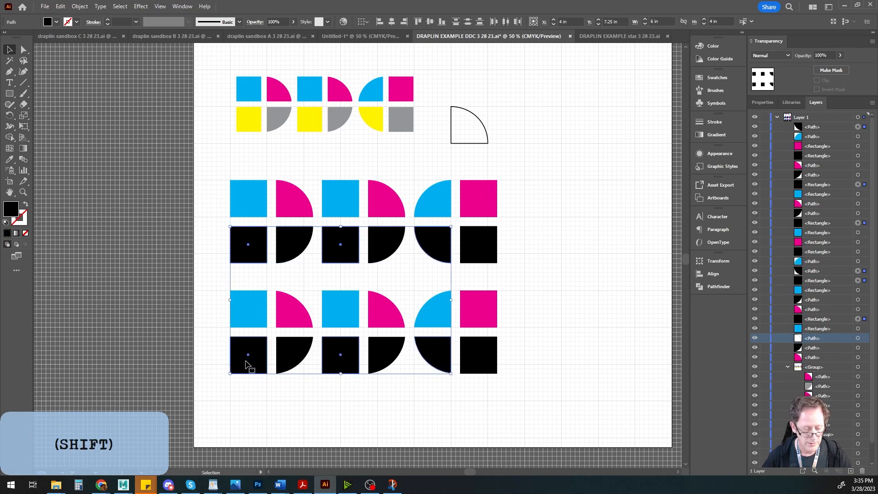
double_click(10, 211)
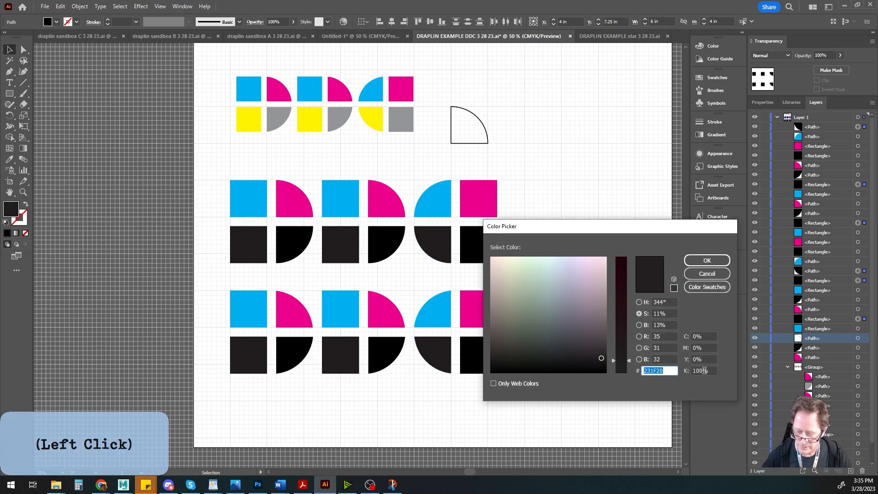
click(705, 371)
text(0)
key(Tab)
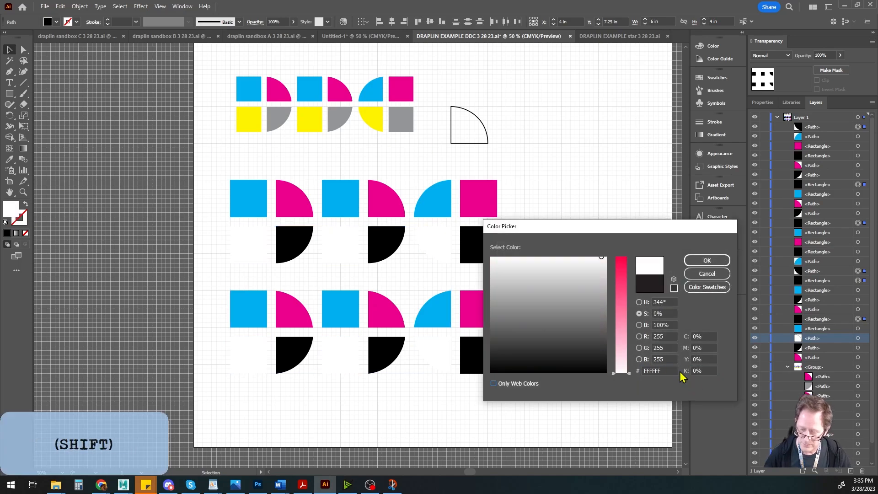
key(shift+Tab)
text(100)
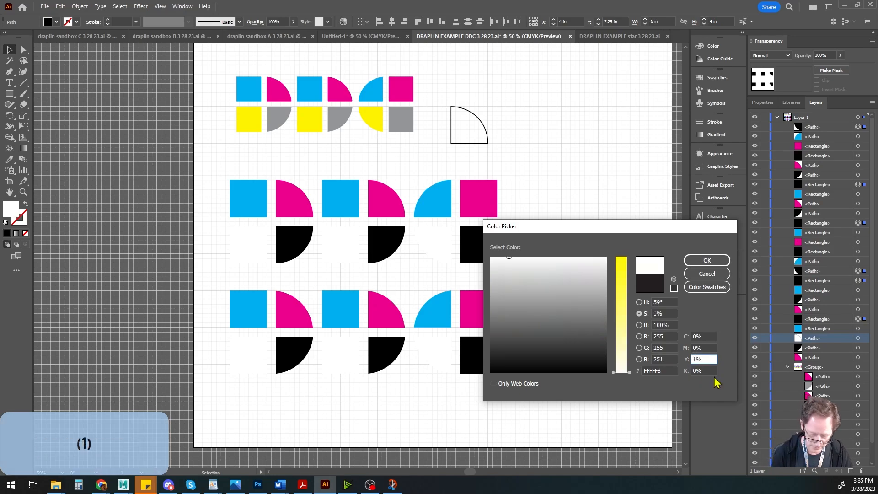
key(Tab)
click(708, 260)
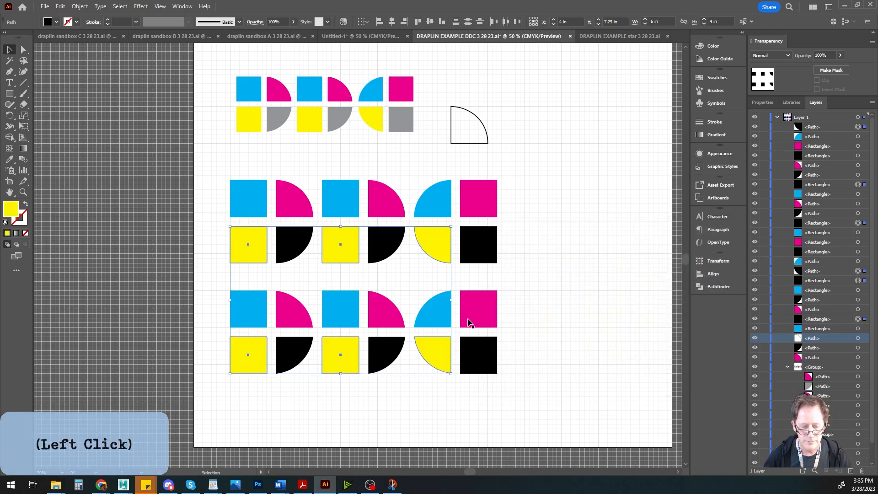
Set the fill of the lower-right piece of every letter in both large DDC rows to grey, using K 50%.
click(302, 246)
shift+click(388, 252)
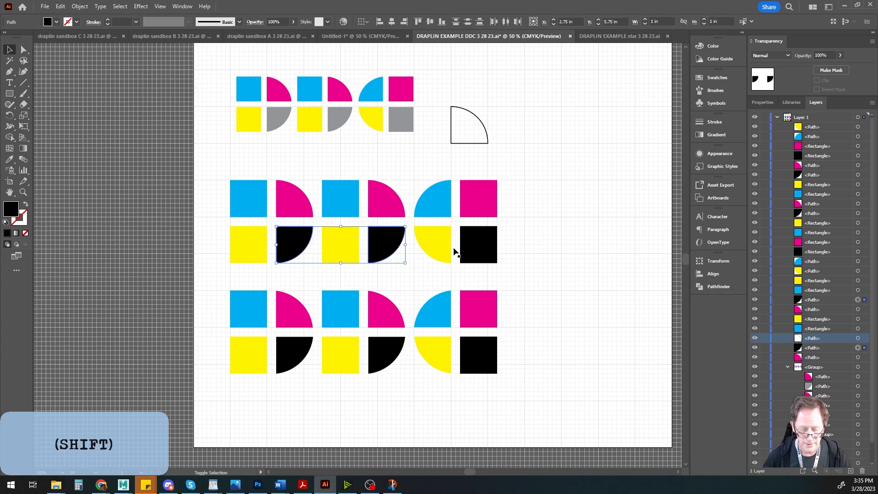
shift+click(477, 249)
shift+click(481, 359)
shift+click(390, 358)
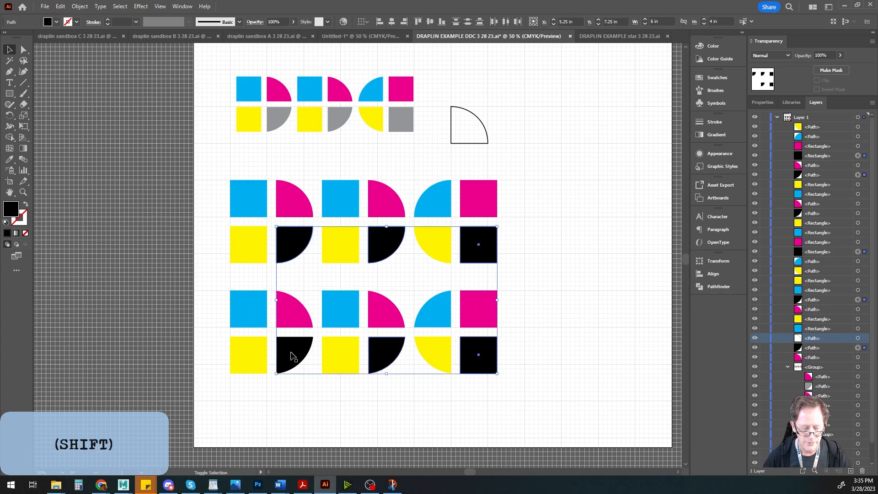
shift+click(293, 356)
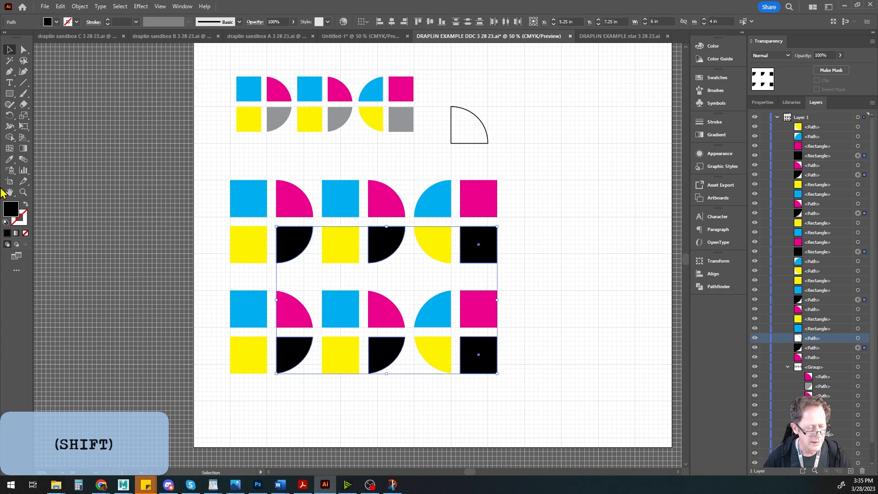
double_click(6, 212)
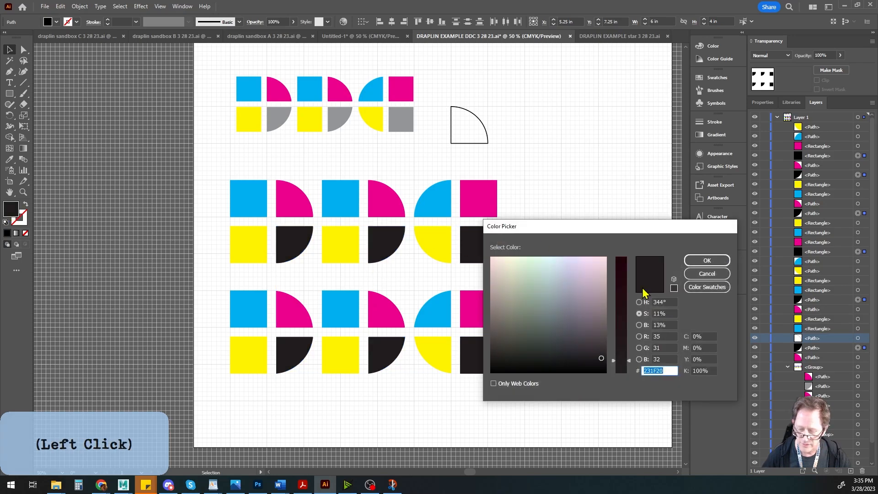
click(704, 371)
text(50)
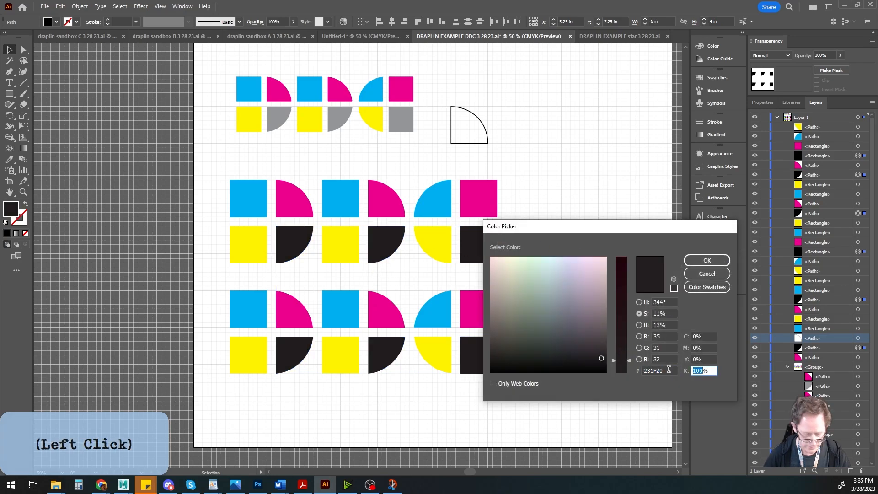
key(Tab)
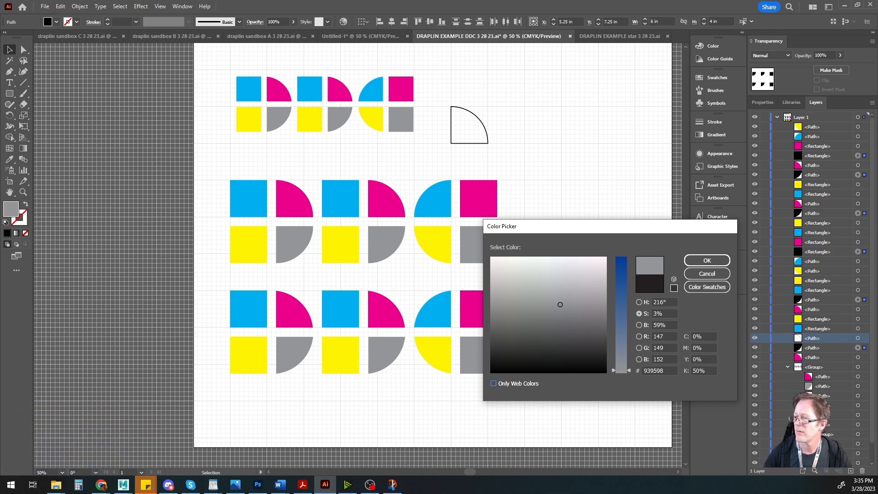
Switch to the design handout PDF in Acrobat and view the original colored DDC logo on page 1 at 200%.
click(798, 312)
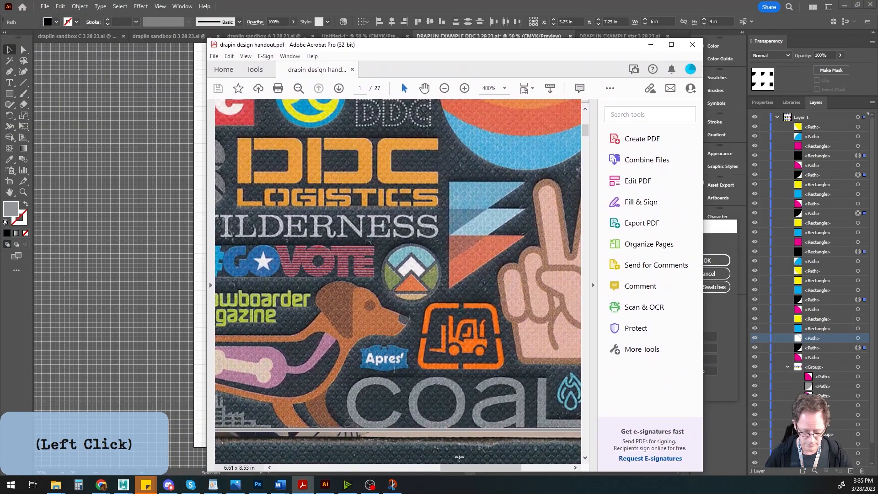
drag(468, 473, 366, 473)
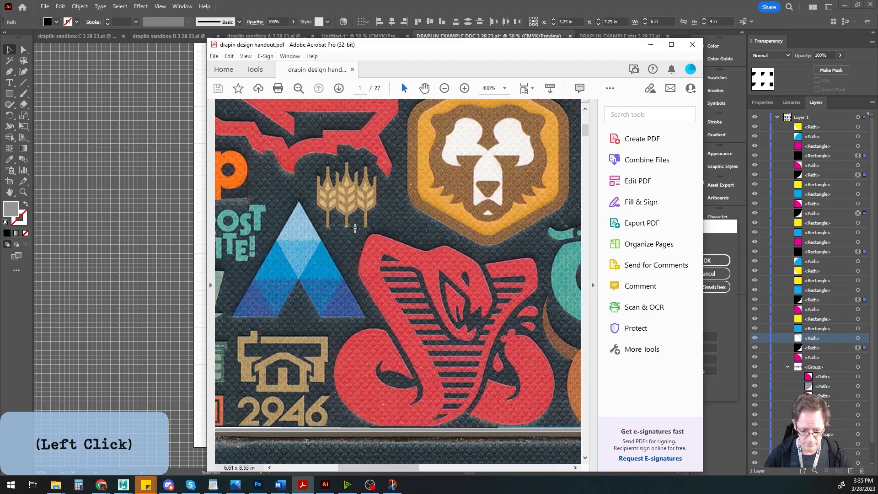
click(445, 89)
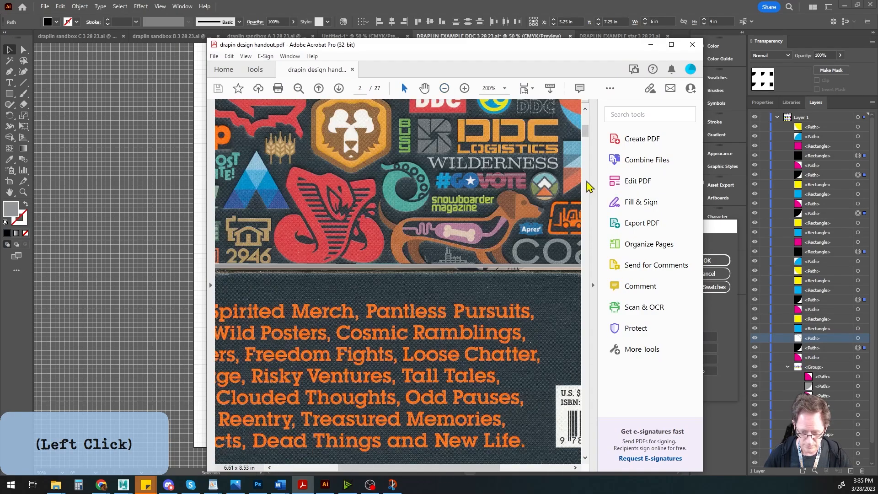
drag(588, 134, 585, 123)
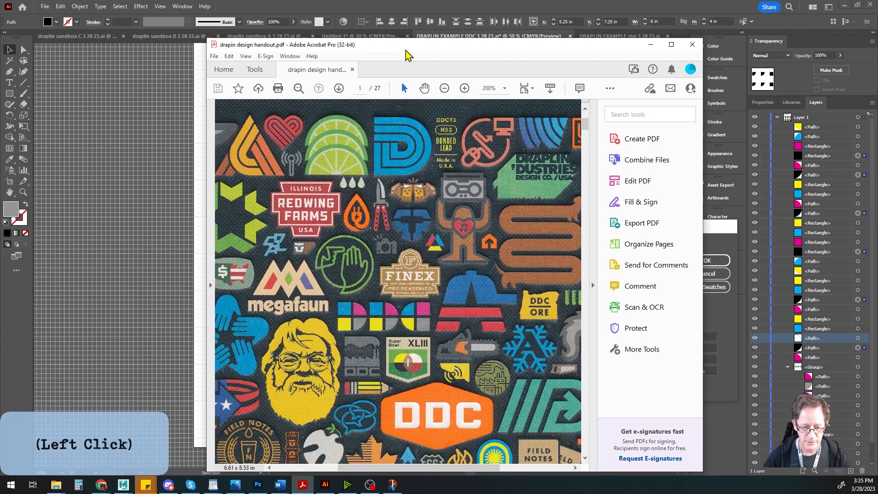
drag(403, 44, 297, 0)
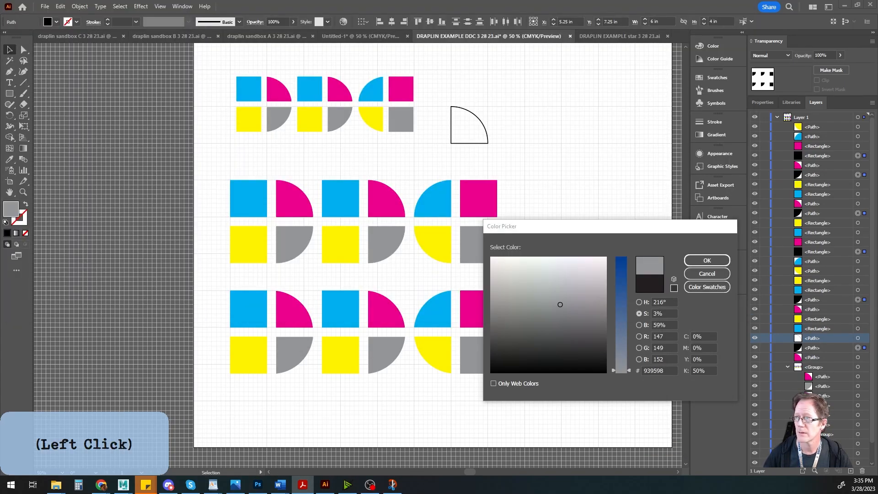
Return to Illustrator, accept the grey fill for the lower-right pieces and deselect all artwork.
click(714, 262)
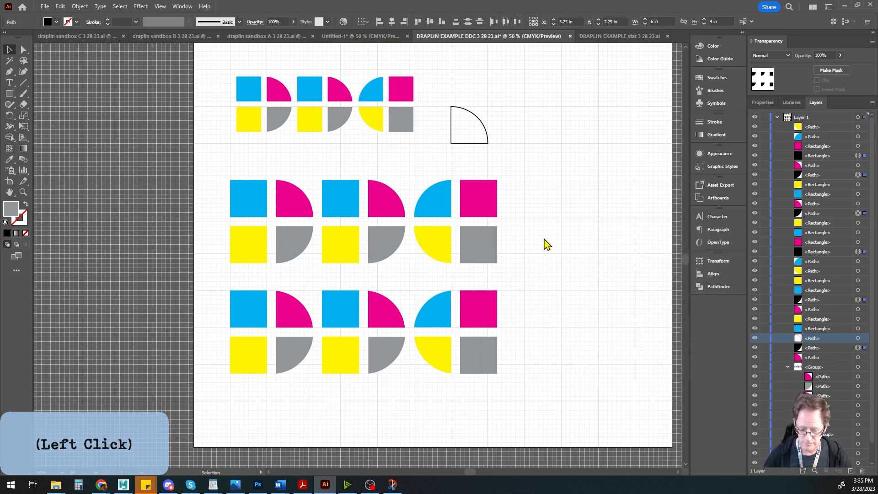
scroll(491, 254, down, 1)
scroll(491, 254, up, 1)
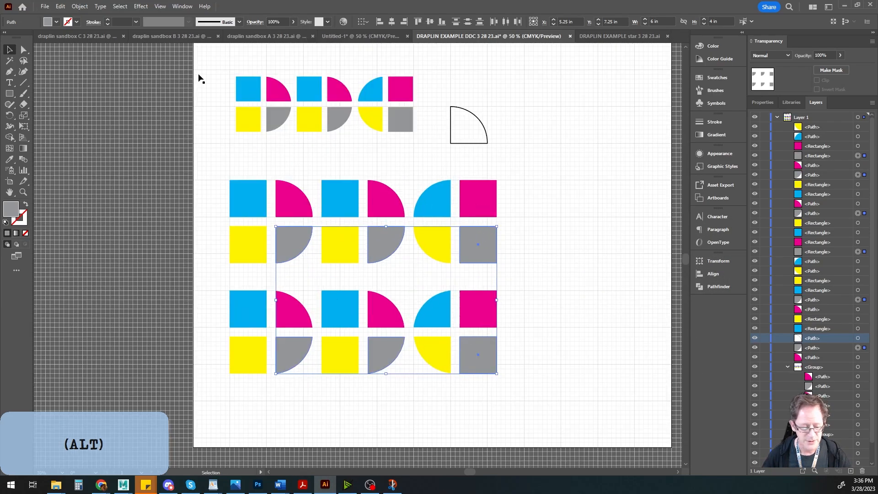
click(13, 51)
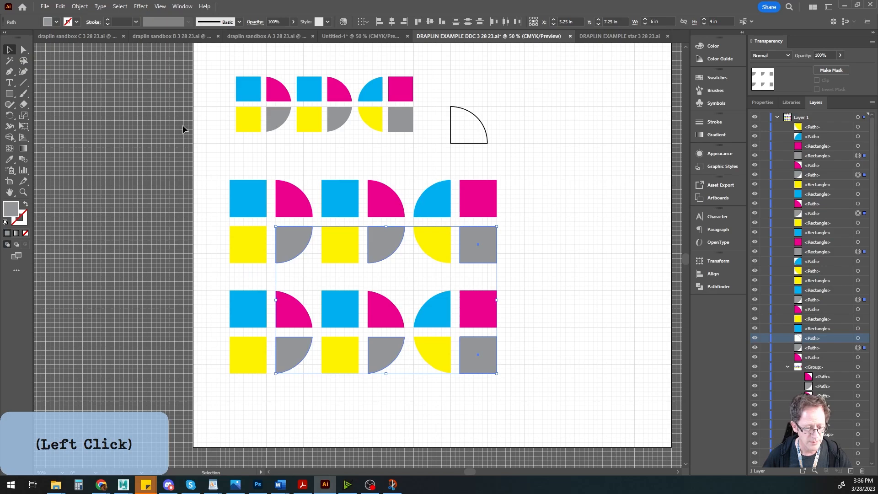
click(223, 153)
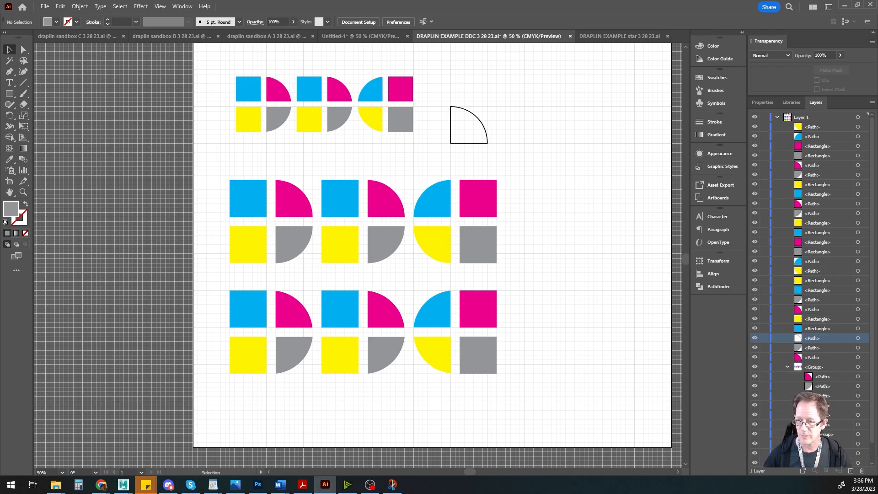
In the star example document, make Layer 2 the active layer and lock Layer 1, which holds the reference image.
click(476, 14)
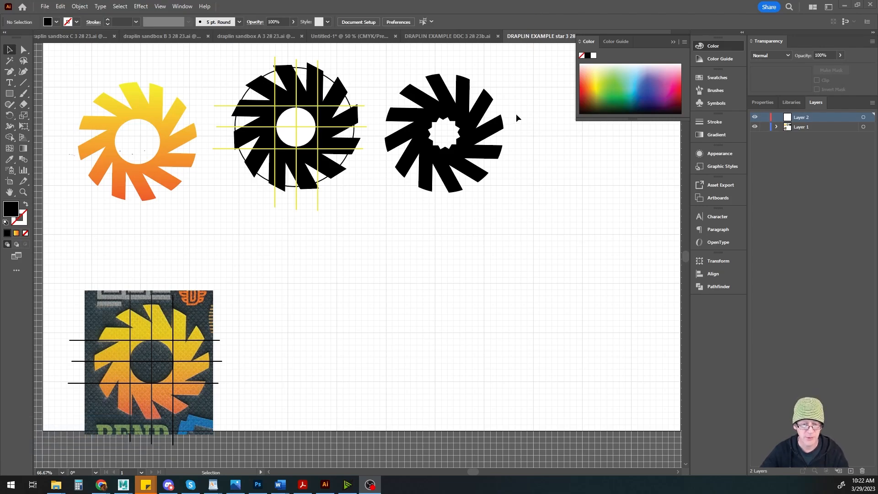
click(513, 19)
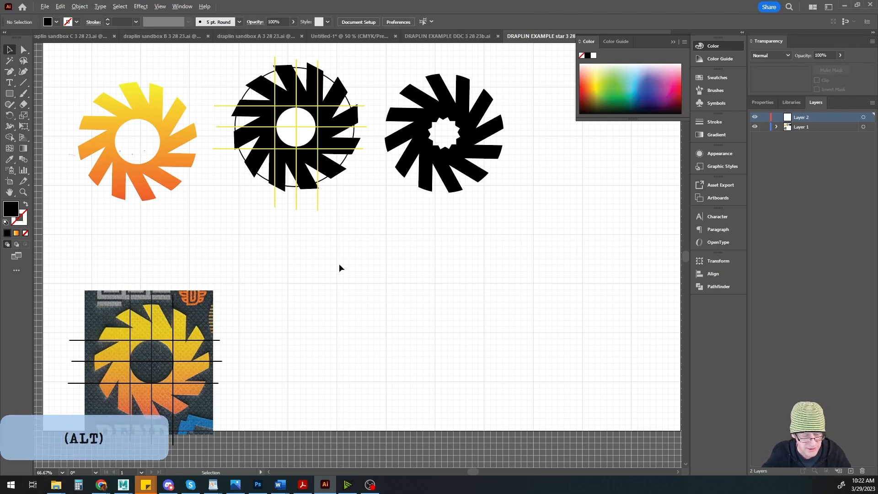
scroll(339, 264, down, 1)
scroll(339, 263, up, 1)
drag(300, 306, 324, 300)
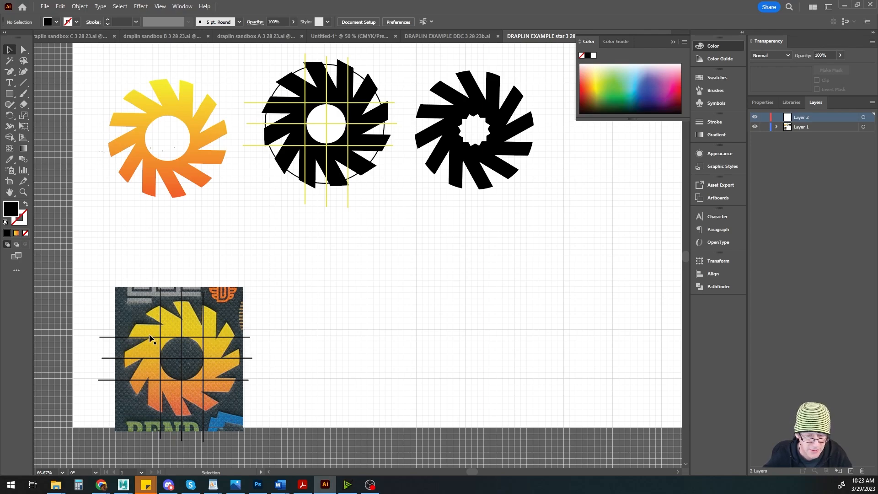
click(124, 329)
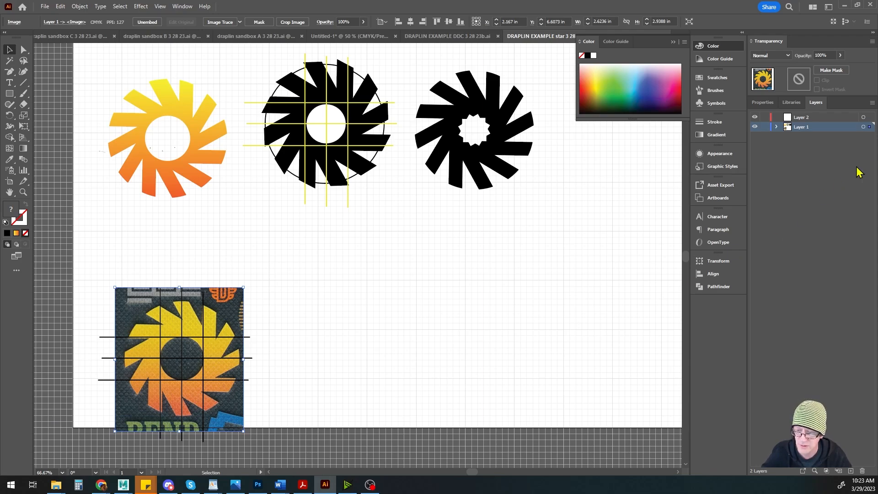
click(863, 118)
click(806, 119)
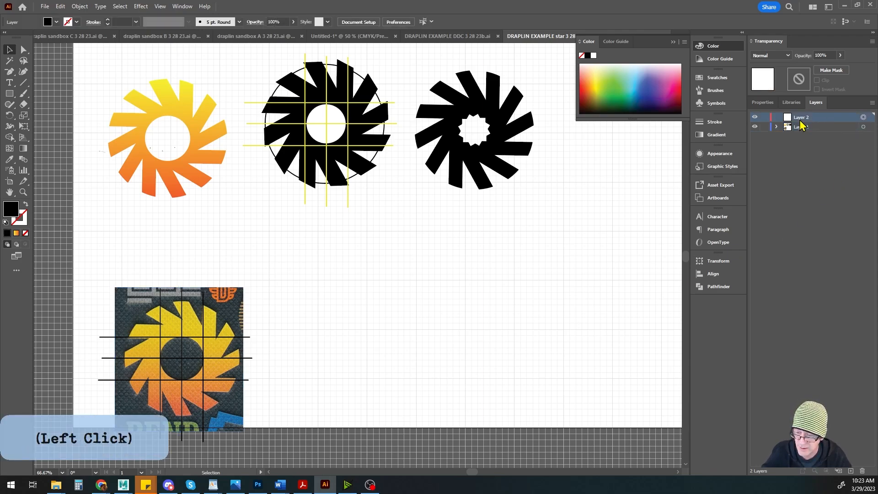
click(765, 127)
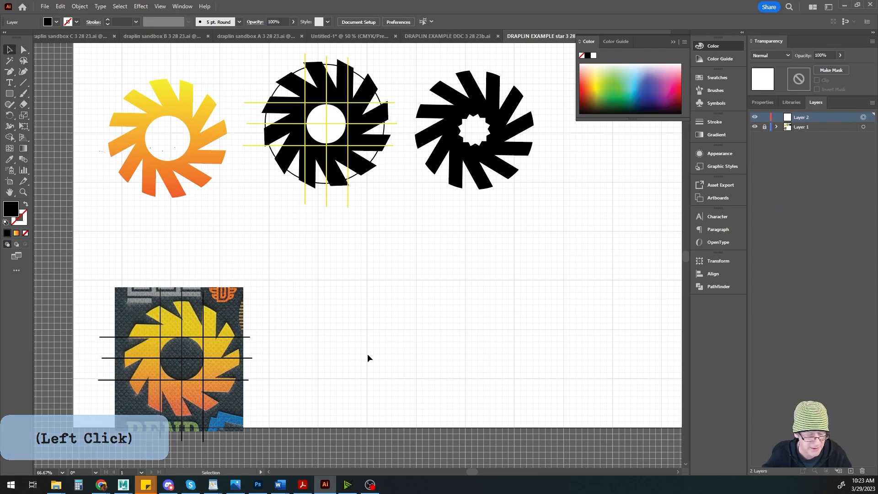
Draw a black 0.5 by 1.125 in rectangle in the empty area beside the reference image, and a 0.5 in square aligned below it.
click(9, 97)
drag(9, 97, 39, 94)
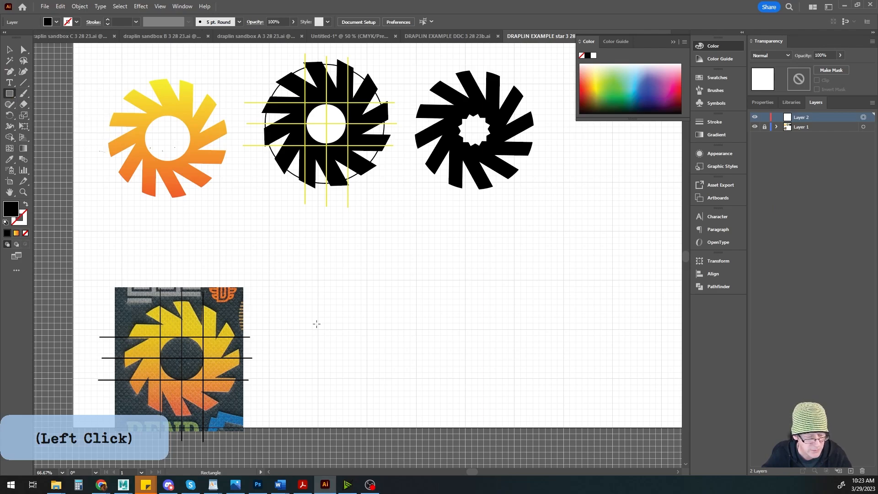
scroll(295, 348, up, 1)
drag(300, 351, 408, 314)
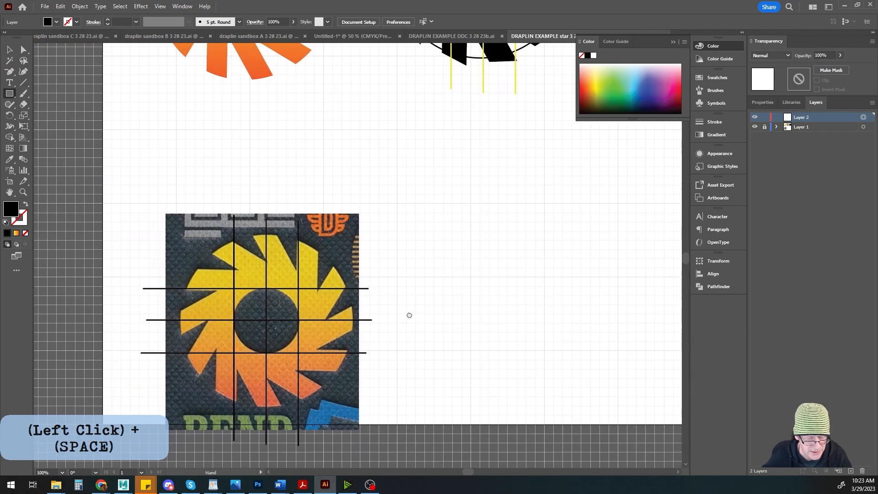
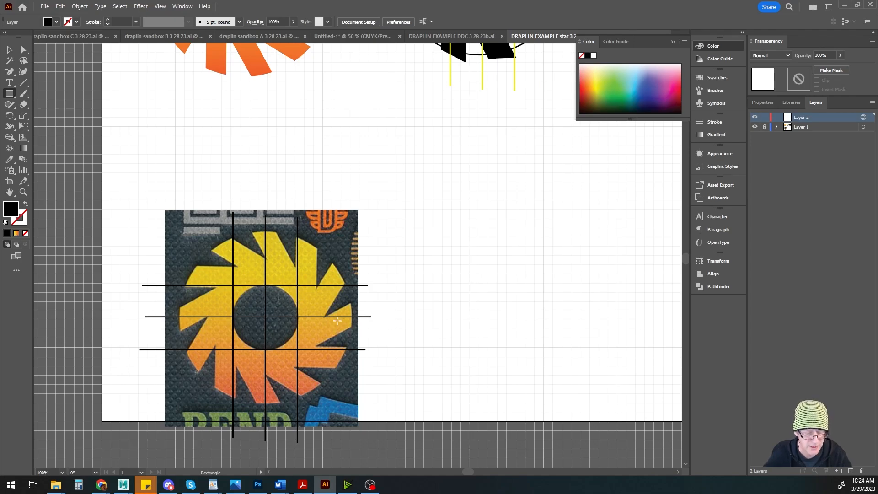
alt+scroll(405, 324, down, 1)
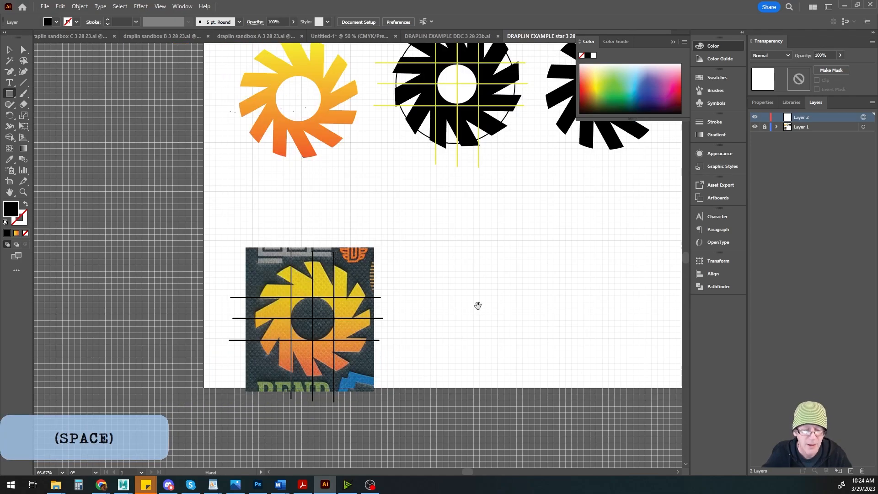
drag(479, 306, 301, 320)
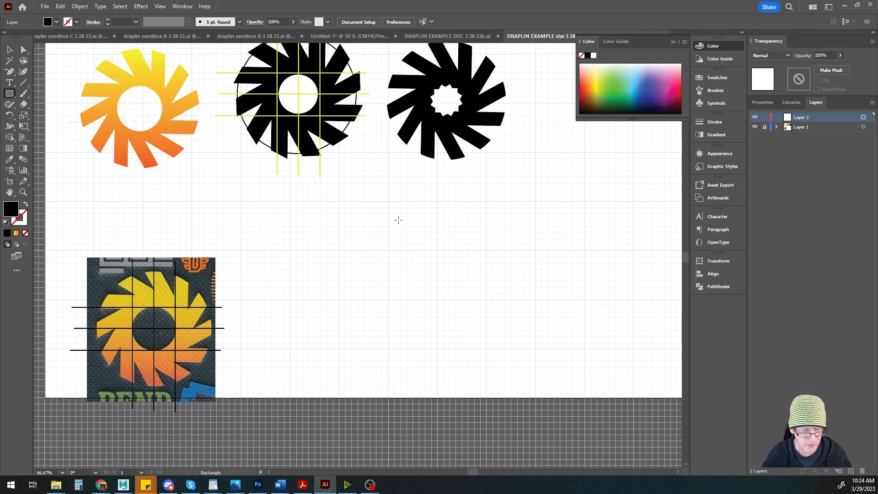
drag(388, 202, 410, 254)
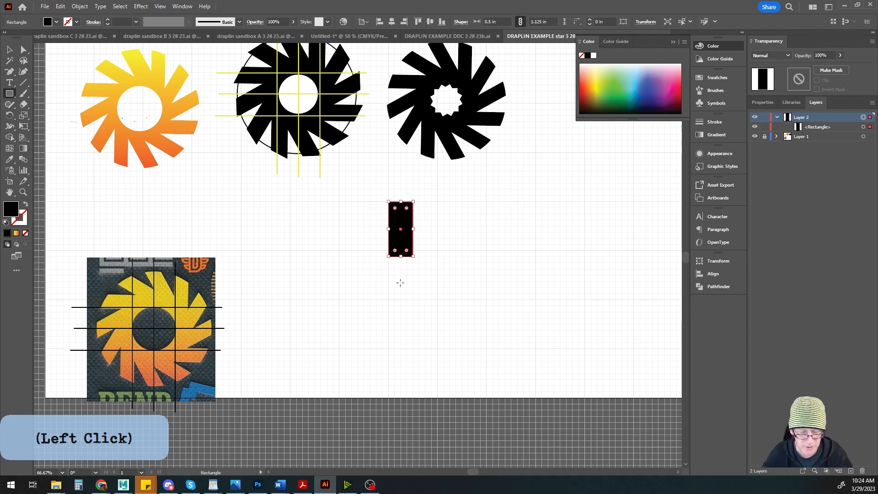
drag(389, 275, 413, 299)
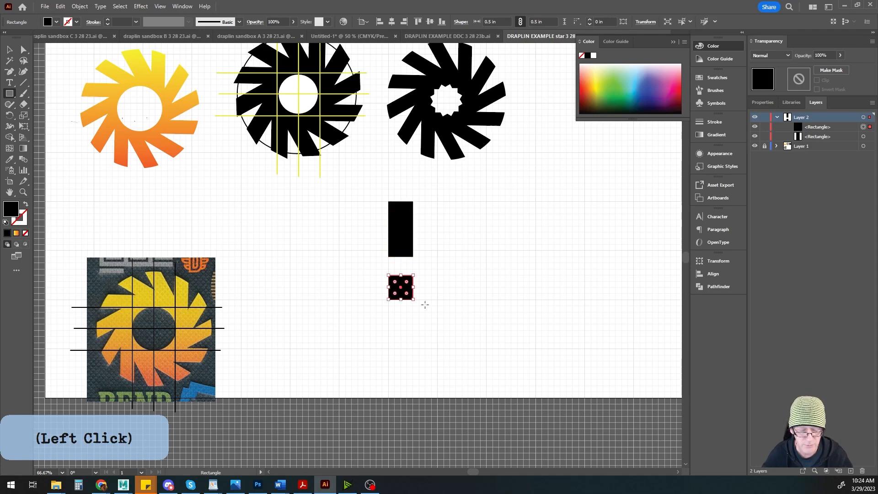
Group the rectangle and the square, and target the new group on Layer 2.
key(v)
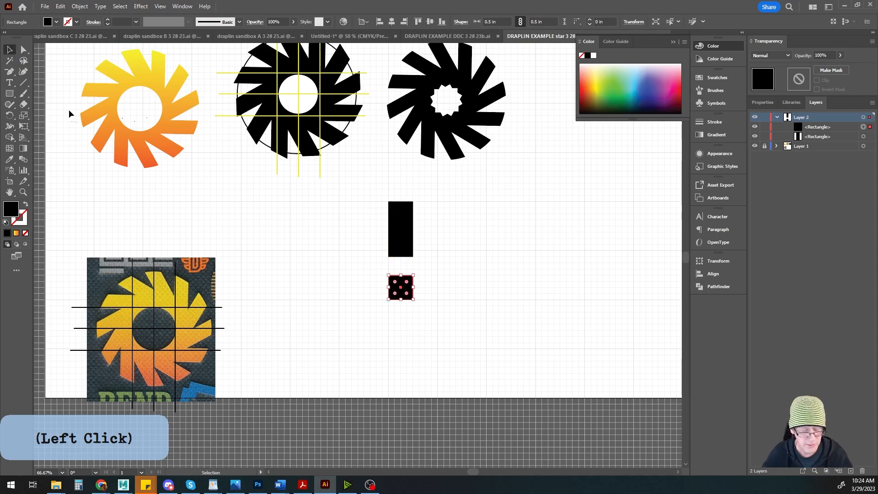
click(401, 293)
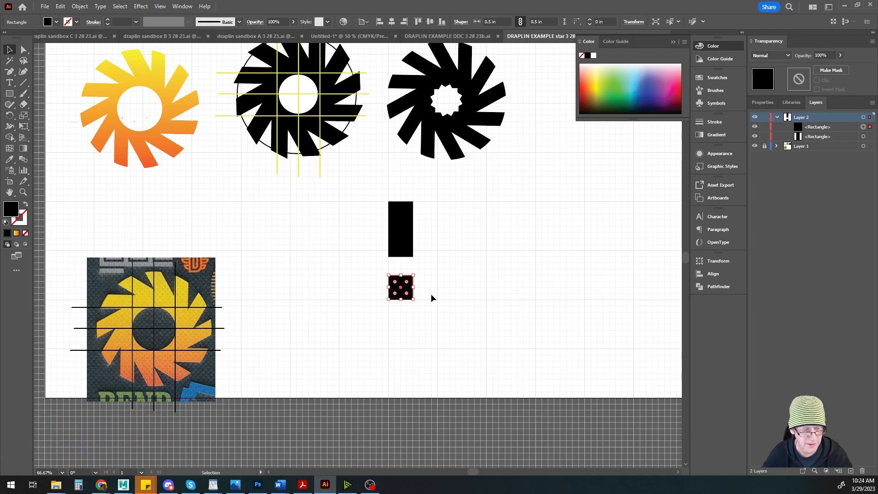
drag(351, 224, 476, 313)
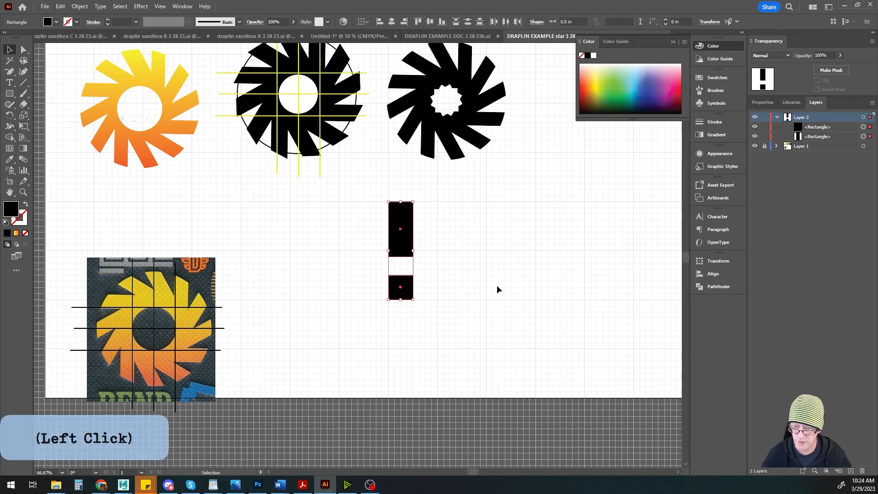
key(ctrl+g)
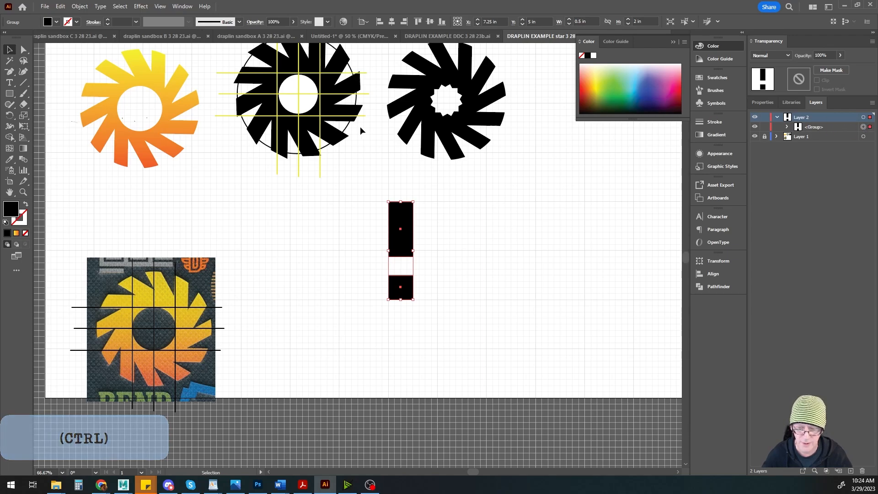
click(789, 127)
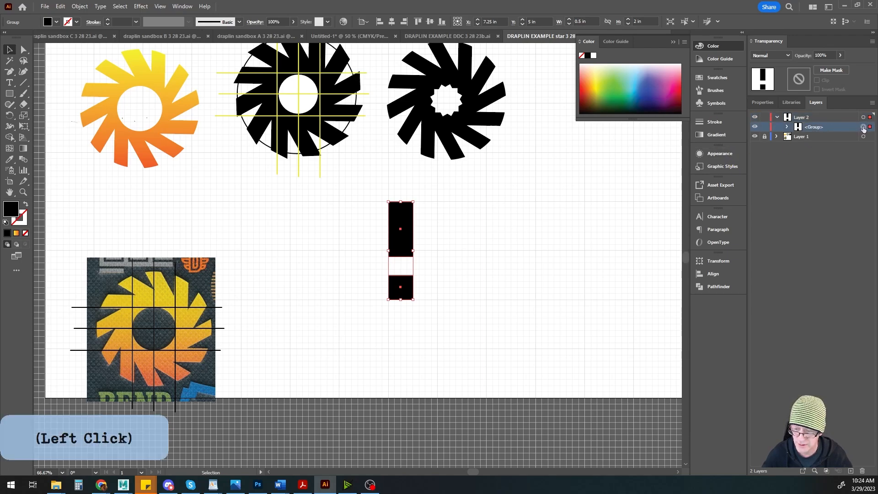
click(755, 127)
click(755, 128)
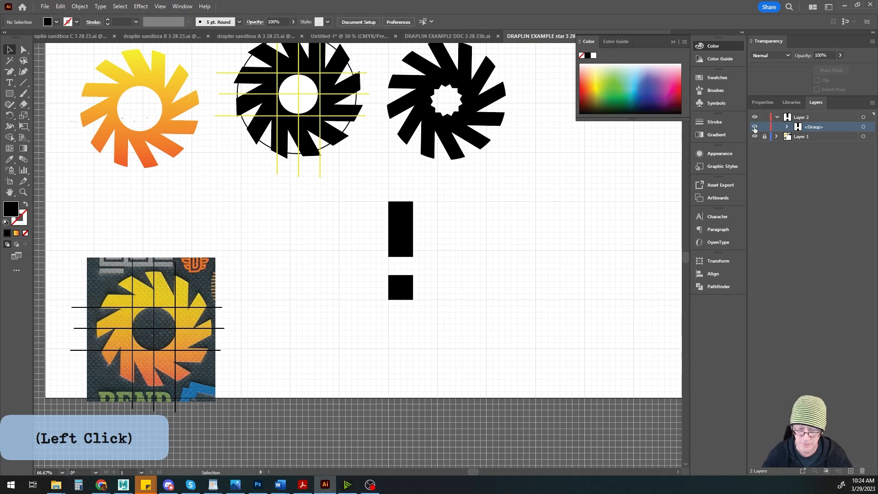
click(864, 126)
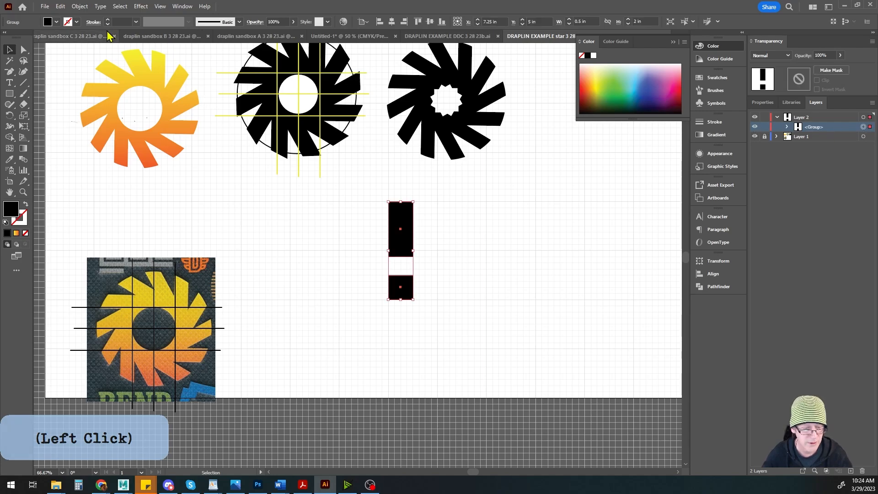
Start a Distort & Transform > Transform effect on the group with a rotation angle of 30°.
click(141, 6)
mouse_move(170, 131)
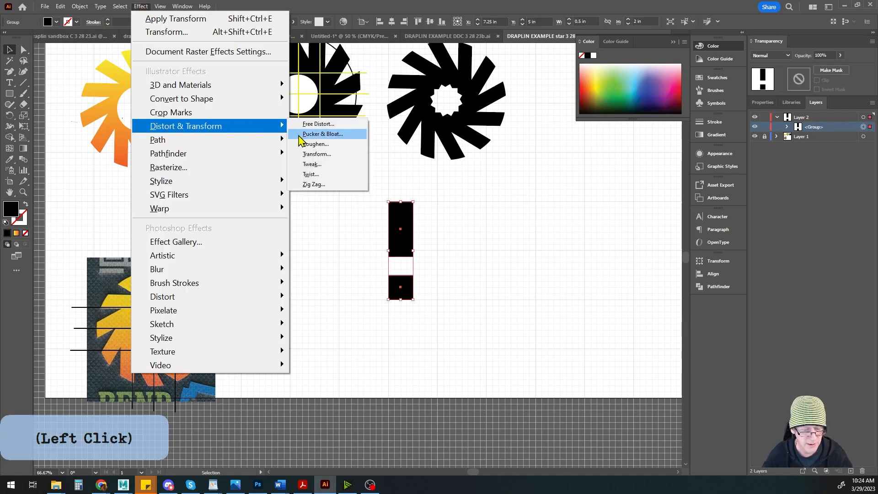
click(317, 154)
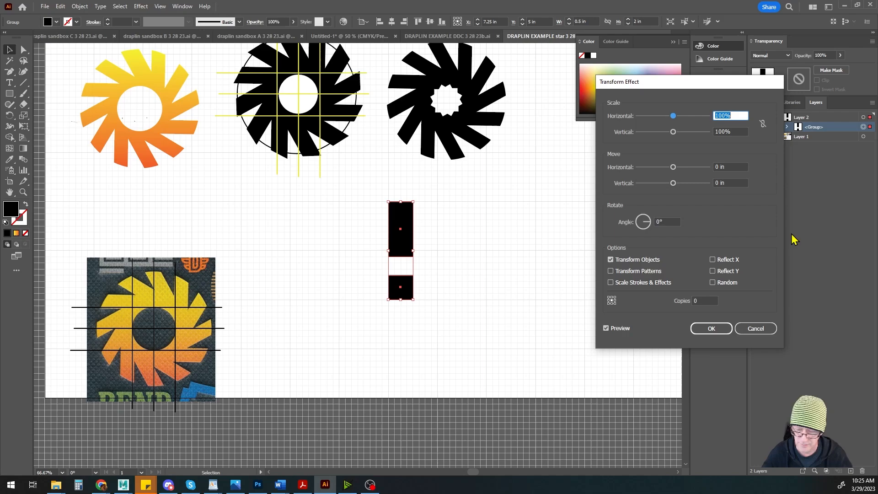
click(661, 222)
text(30)
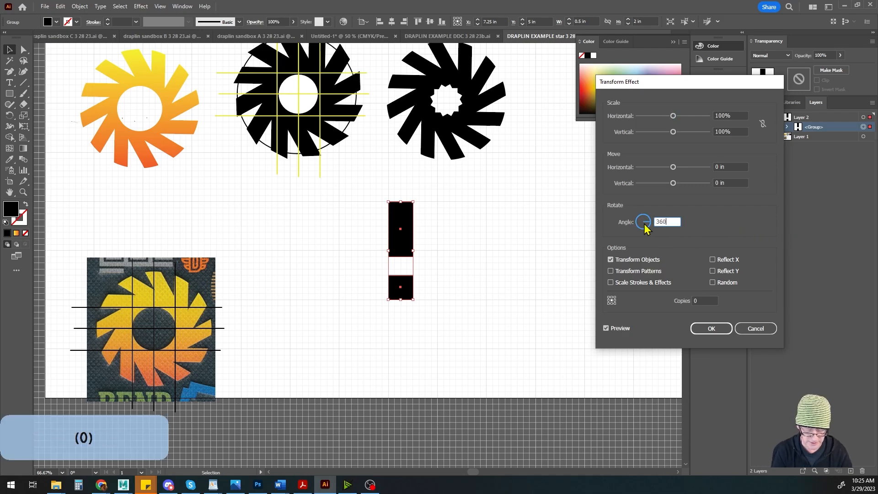
key(Tab)
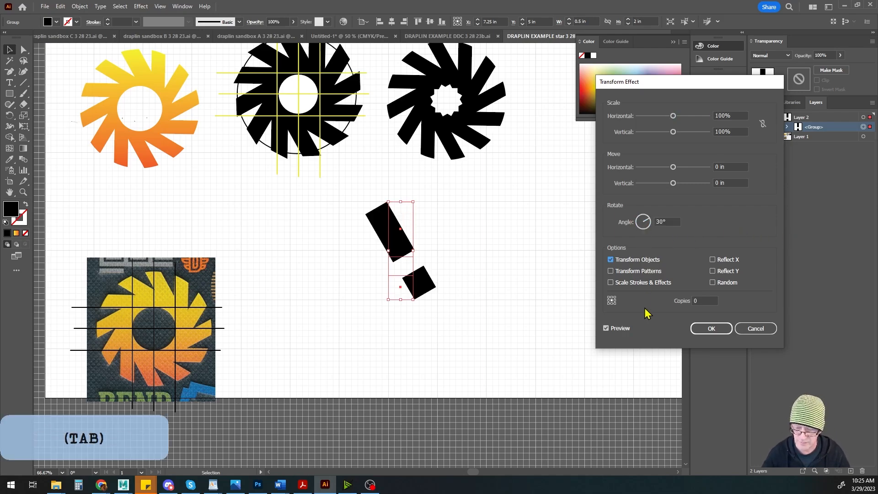
Set 11 copies around the bottom-center reference point, apply the Transform effect, and check its entry in the group's appearance.
click(705, 300)
text(11)
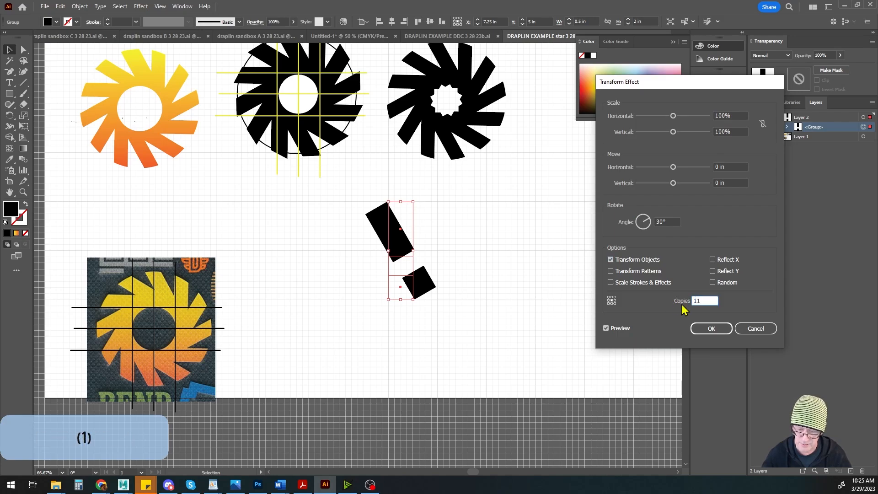
key(Tab)
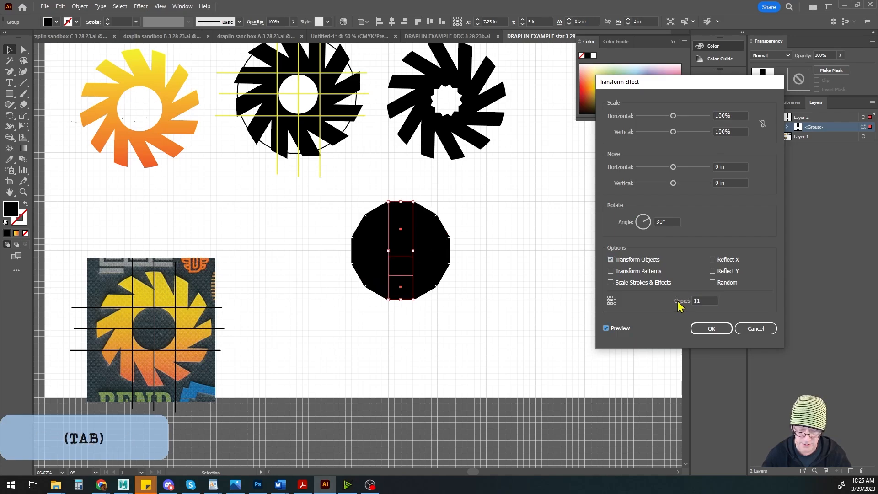
click(613, 304)
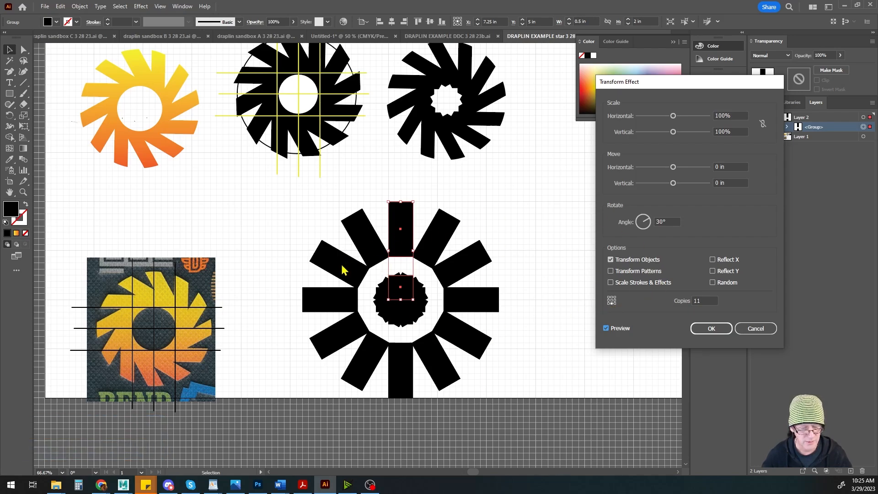
click(710, 328)
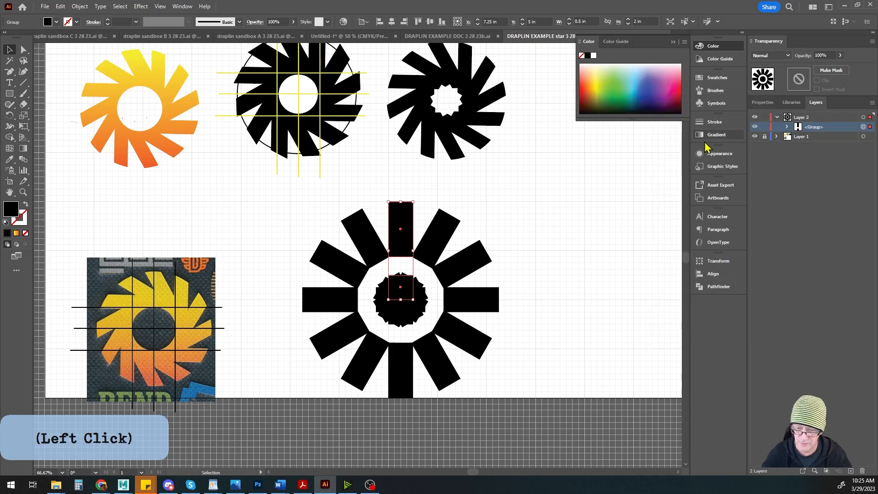
click(714, 154)
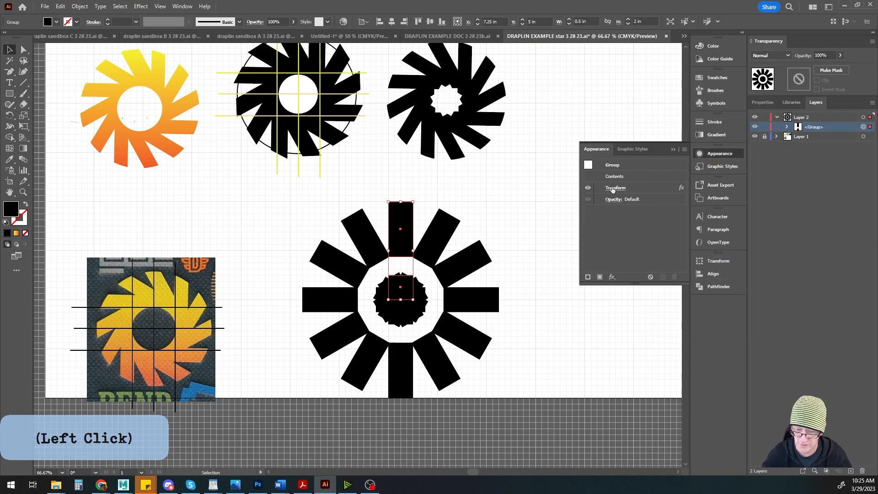
click(721, 156)
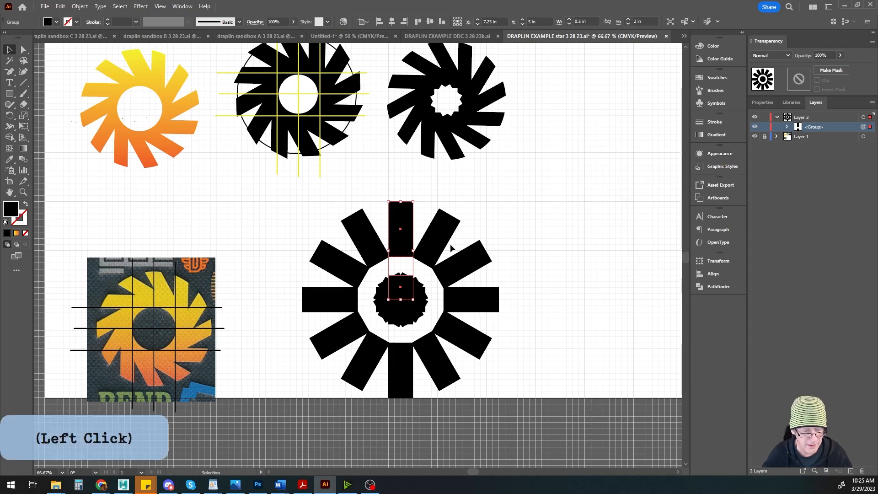
Isolate the group and directly select the upper rectangle so its anchor points can be edited.
double_click(401, 245)
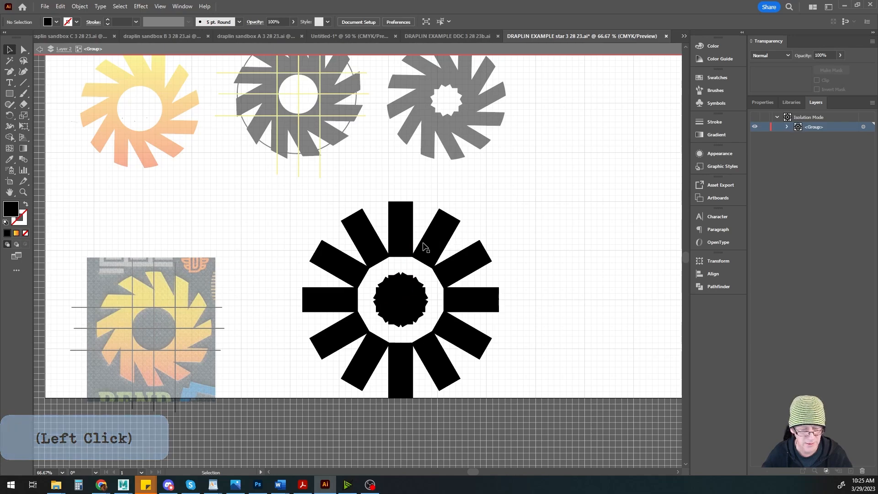
click(409, 232)
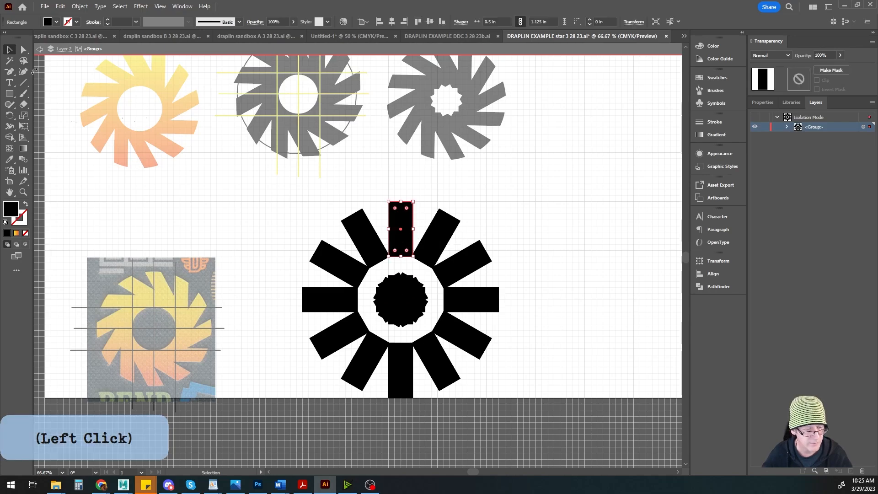
click(23, 49)
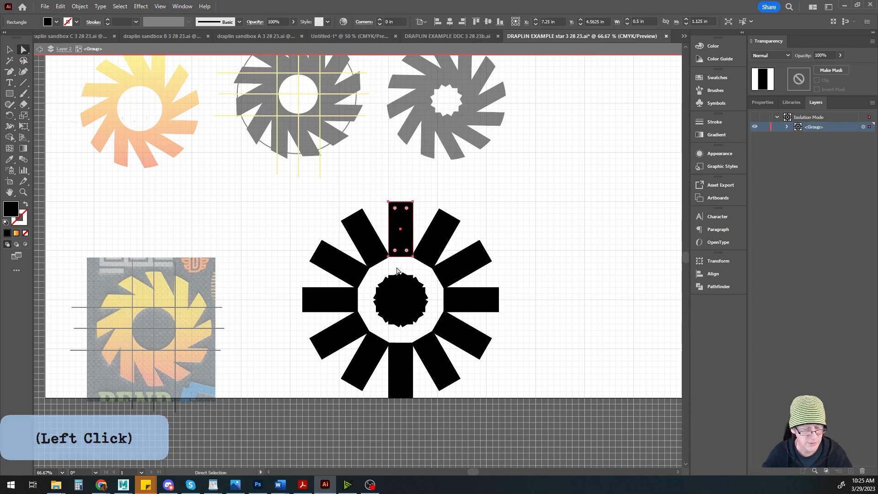
click(389, 202)
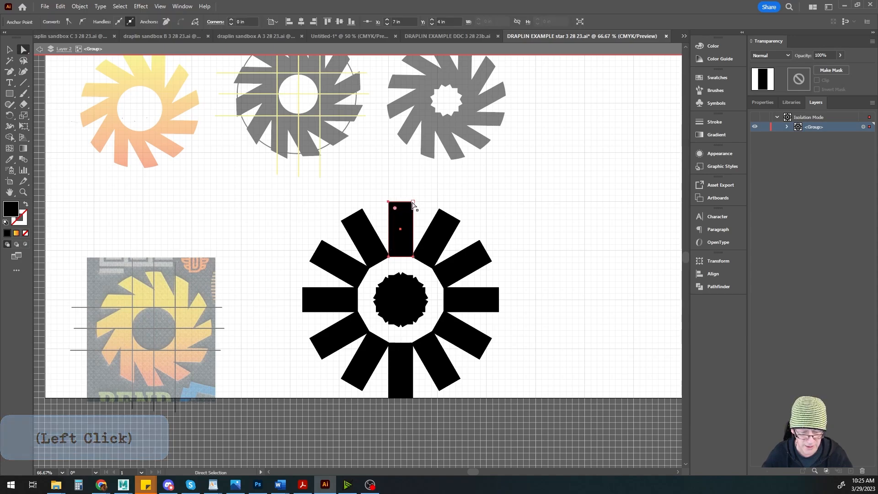
click(467, 192)
click(399, 221)
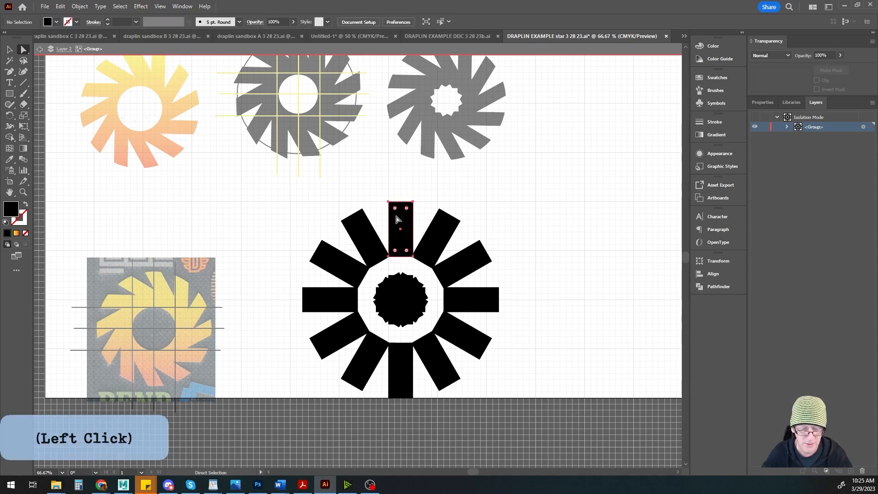
Shift the upper rectangle's two top anchor points horizontally about 0.625 in to the left, slanting it into a parallelogram.
click(389, 202)
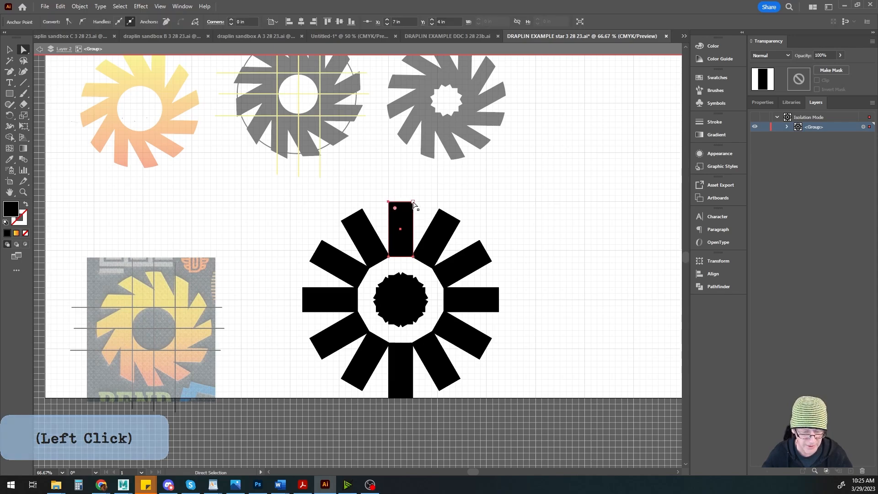
click(389, 203)
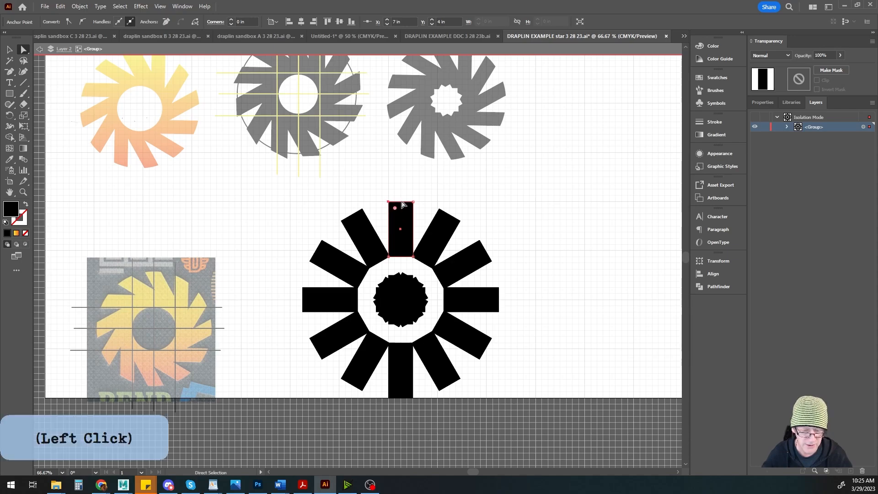
key(shift)
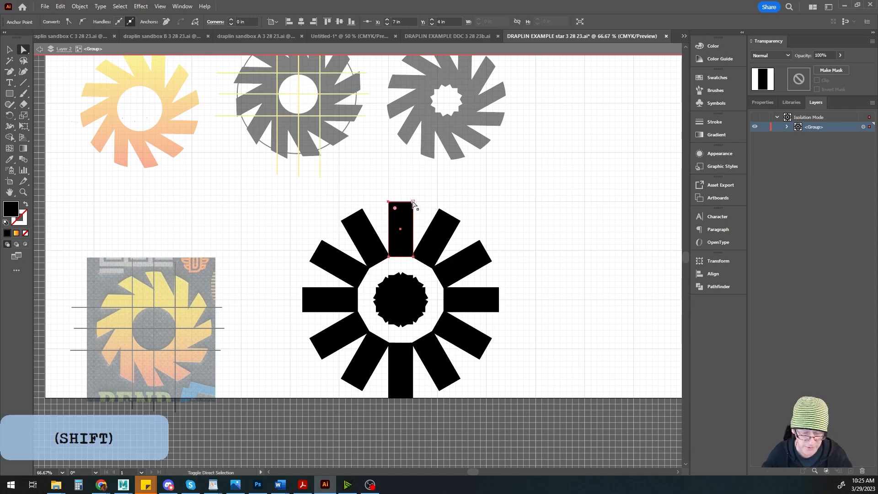
shift+click(413, 203)
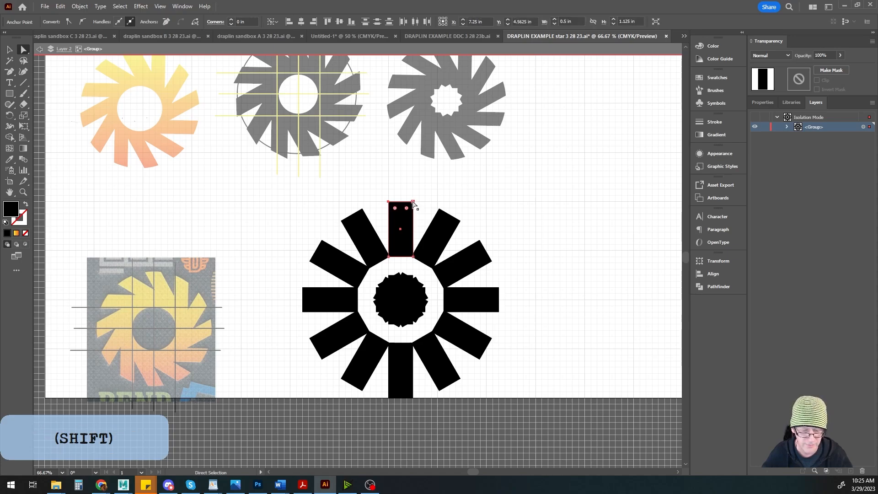
click(412, 204)
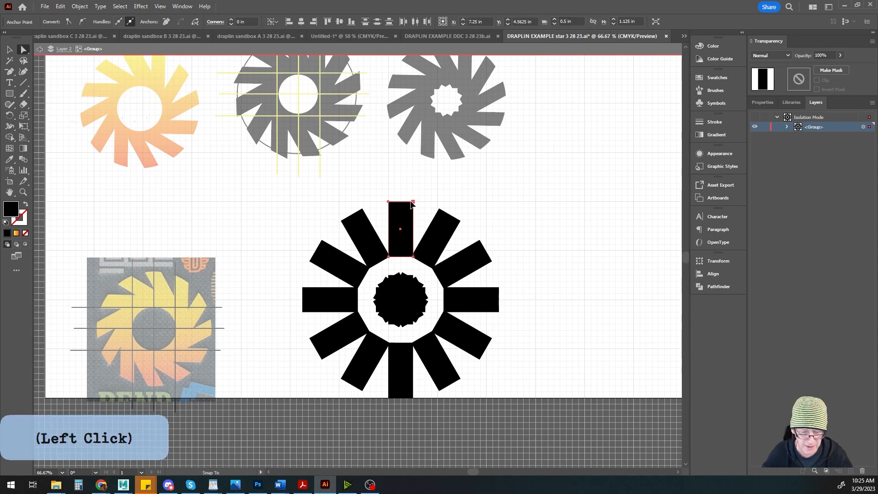
drag(412, 204, 383, 205)
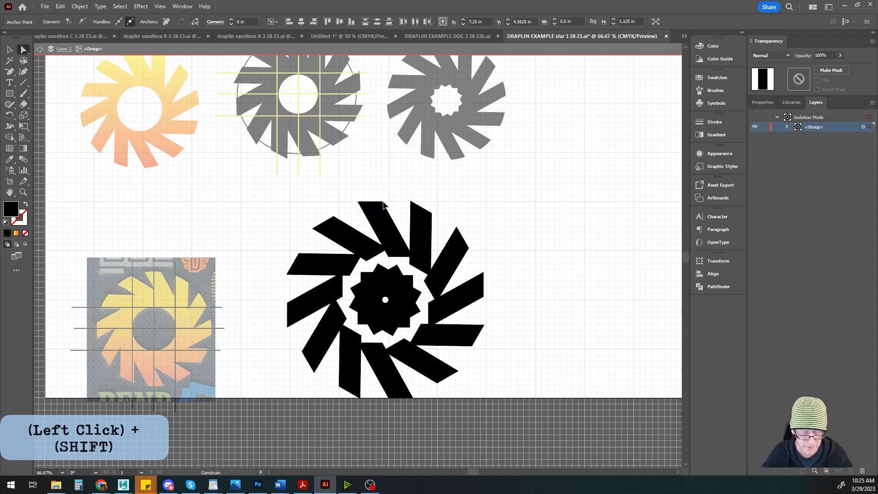
drag(383, 205, 383, 204)
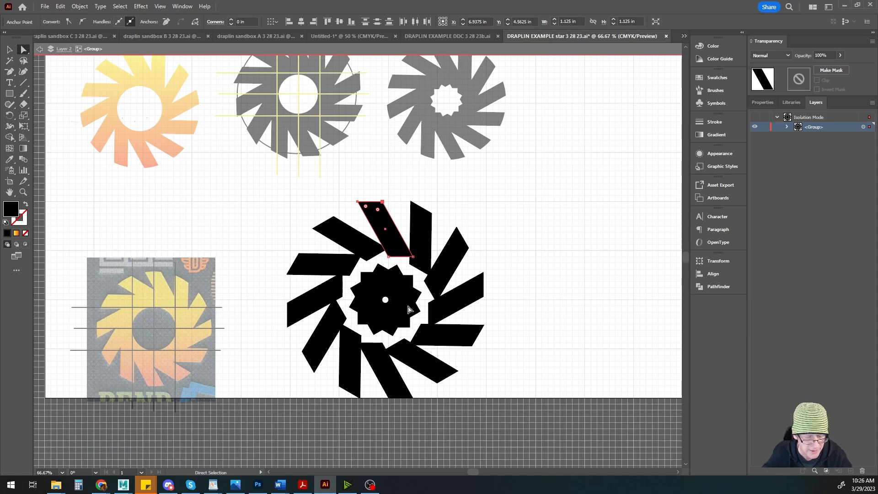
Lower the slanted blade's bottom edge by 0.25 in and move its right edge 0.125 in outward to widen it.
click(388, 257)
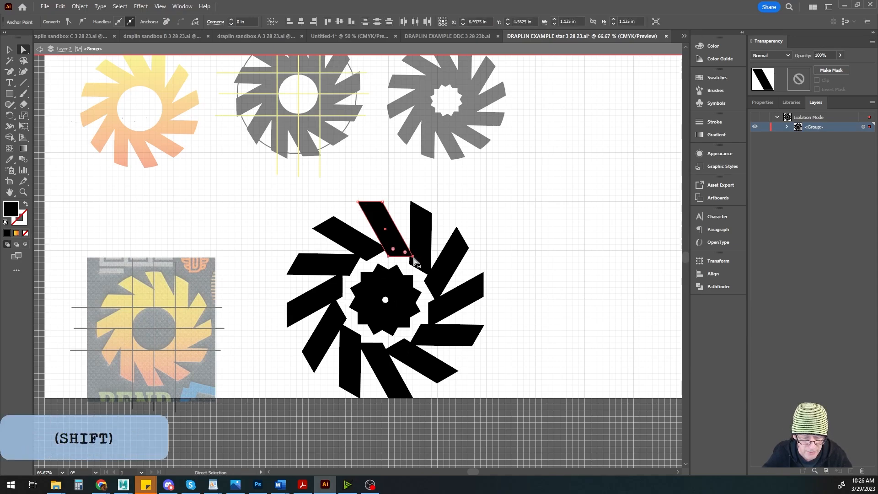
shift+click(413, 256)
drag(413, 258, 413, 267)
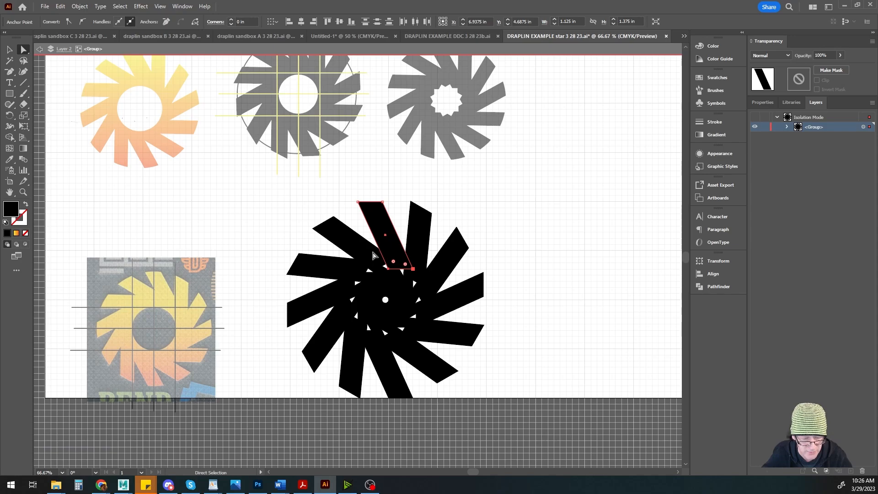
click(383, 202)
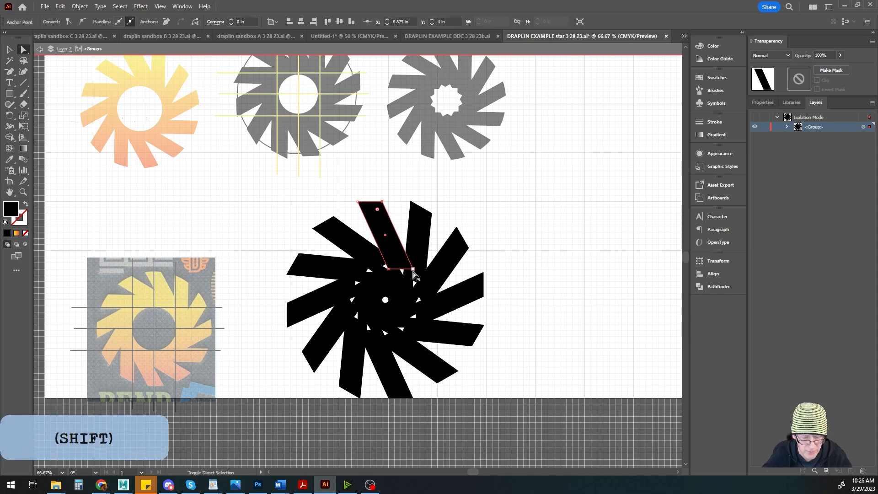
shift+click(414, 269)
drag(415, 272, 421, 272)
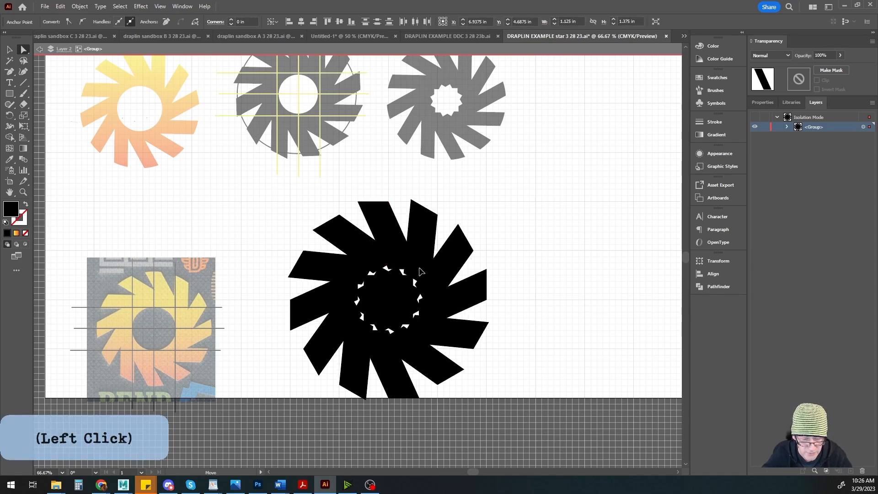
Move the blade's two top anchor points about 0.25 in left and 0.125 in up to lengthen and slant it further.
click(386, 220)
click(358, 202)
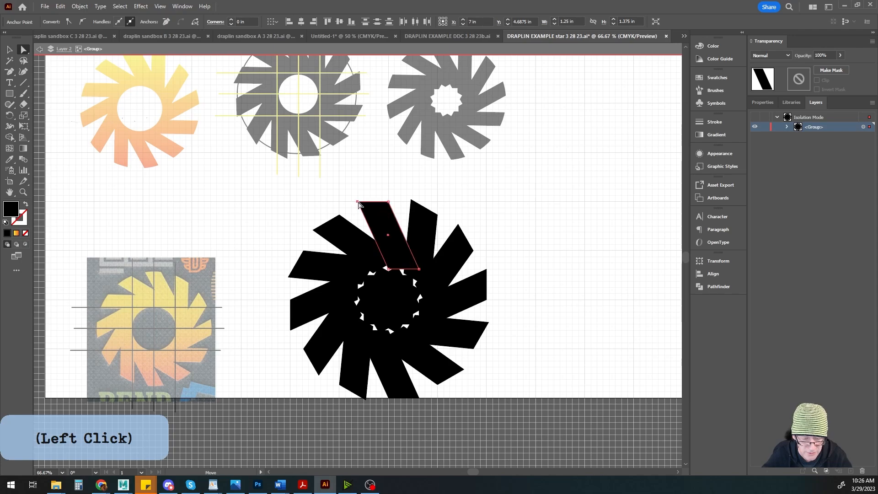
shift+click(389, 203)
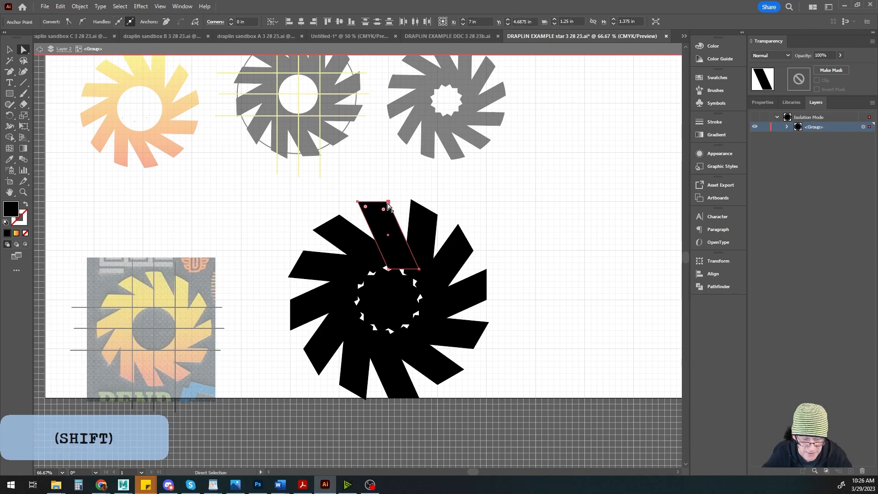
drag(389, 203, 384, 206)
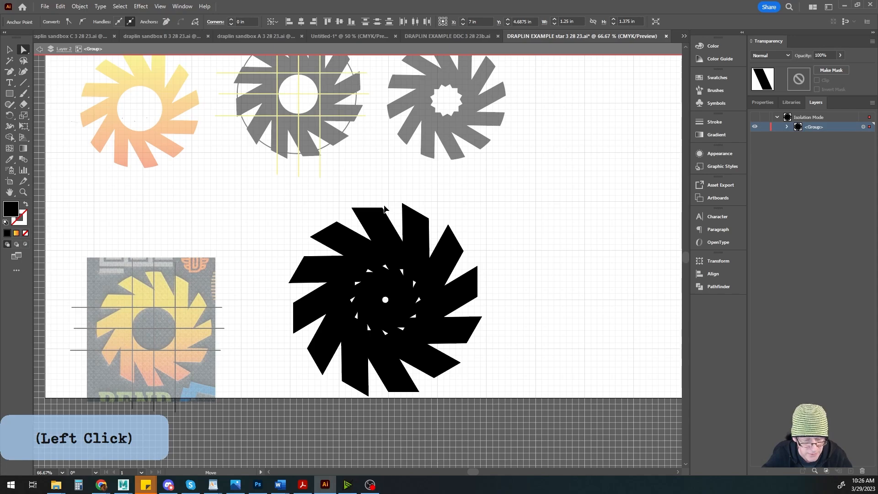
drag(384, 206, 376, 200)
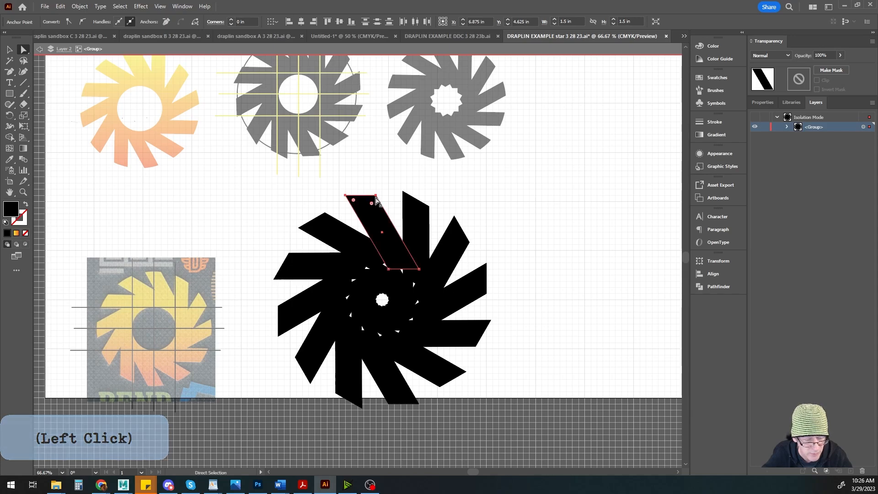
Widen the central square inside the group to 0.75 in, keeping its height at 0.5 in.
click(9, 49)
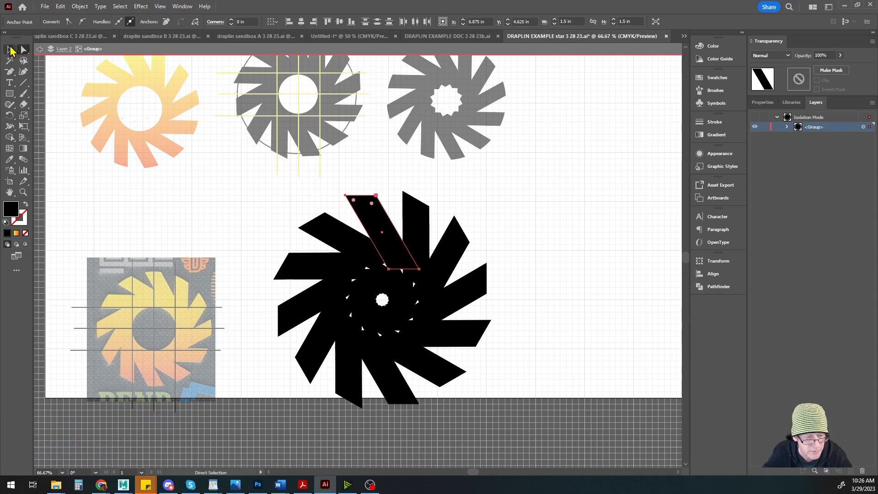
double_click(396, 259)
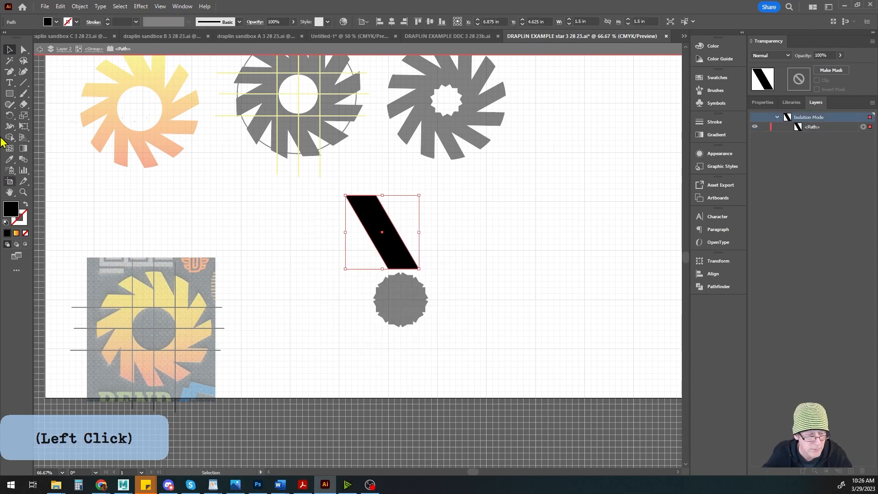
click(40, 50)
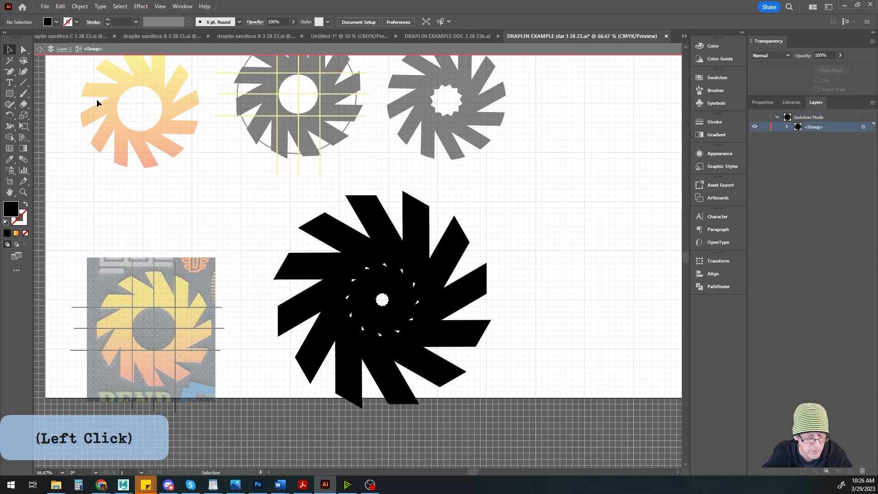
click(390, 279)
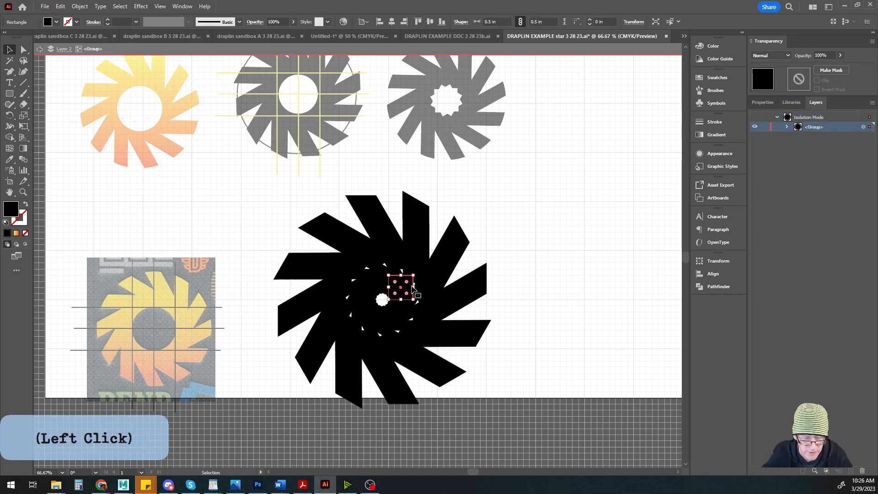
drag(414, 288, 425, 288)
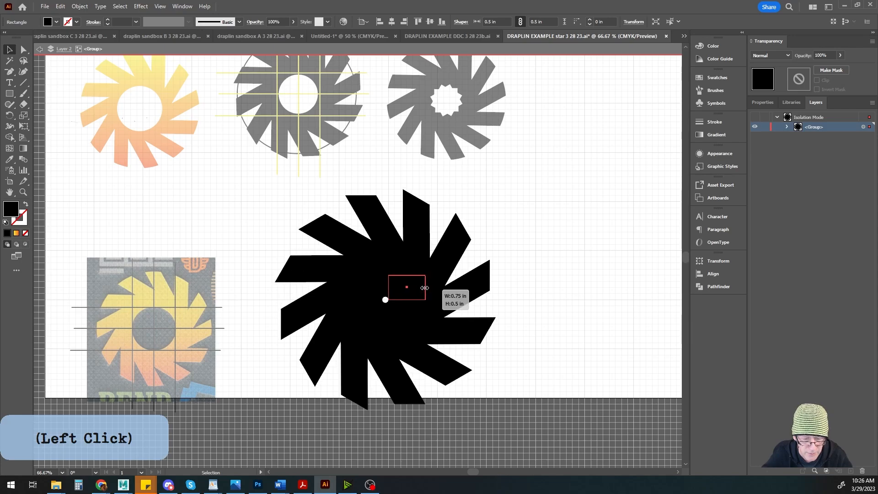
drag(425, 287, 425, 288)
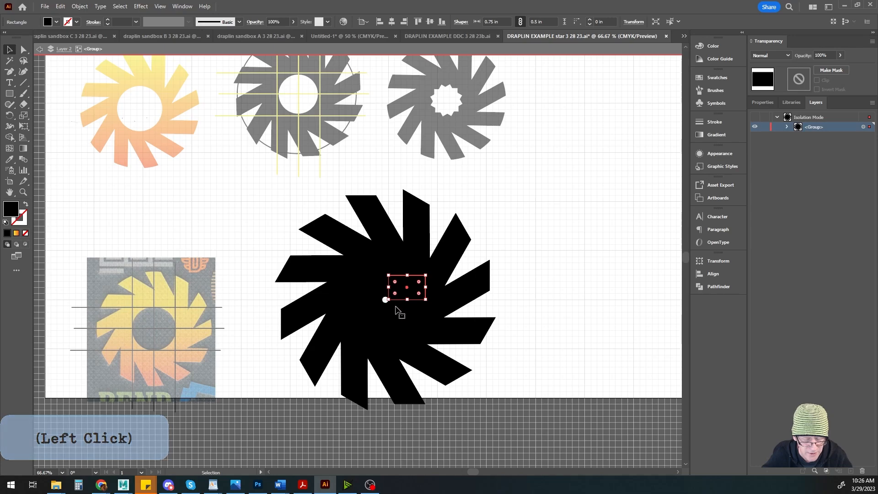
Exit group isolation, move the whole star about 0.5 in right and 0.4 in up, and deselect it.
alt+scroll(399, 315, up, 3)
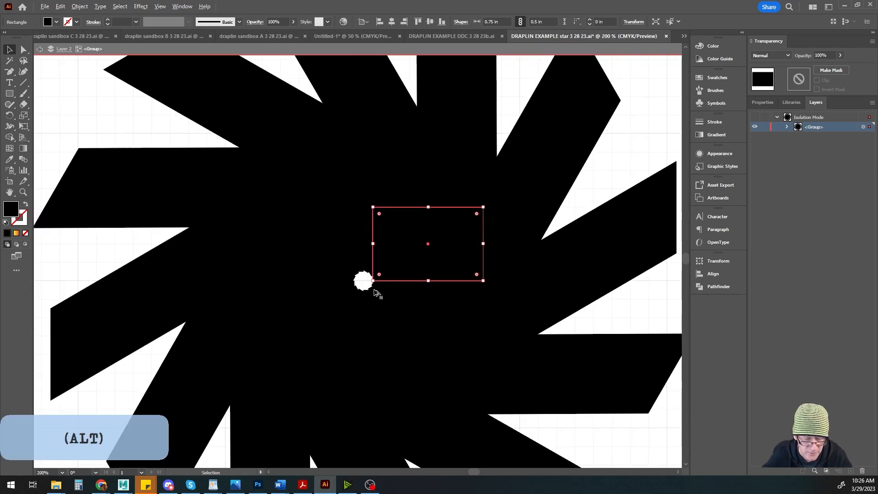
alt+scroll(384, 298, down, 3)
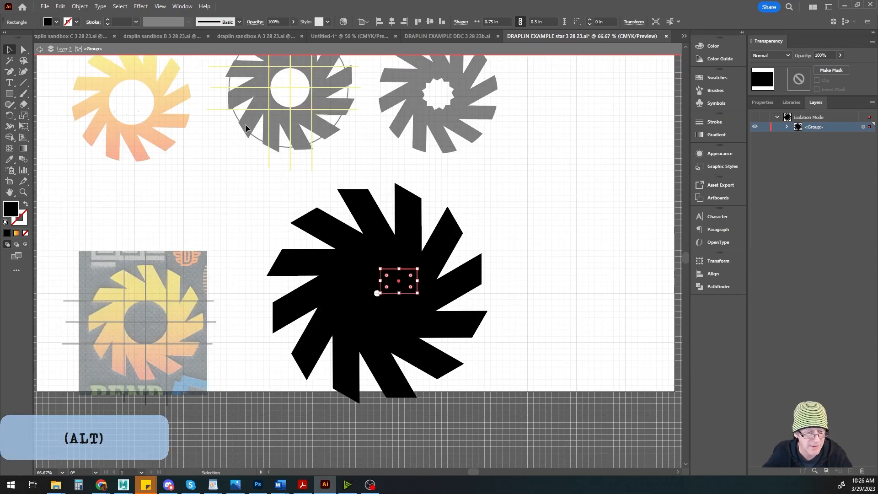
click(40, 50)
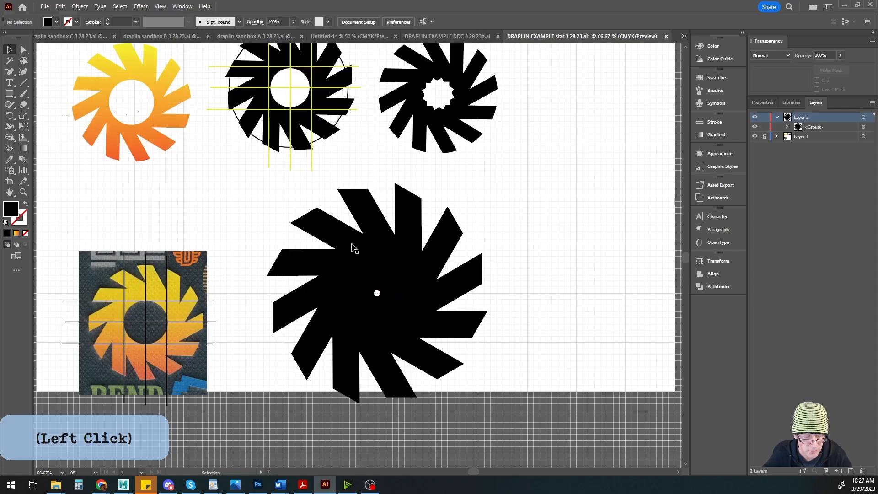
drag(342, 276, 369, 257)
click(572, 295)
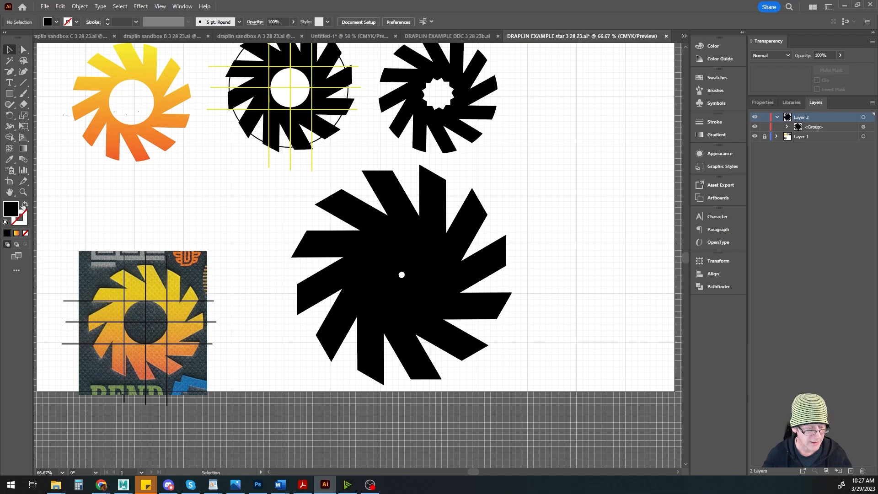
Draw an unfilled 4 in circle with a 1 pt black stroke outward from the star's center using the Ellipse tool.
click(26, 205)
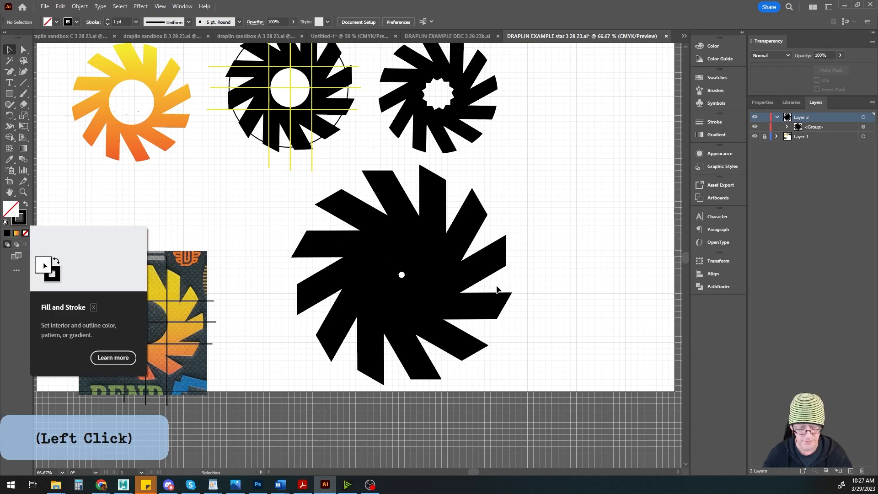
click(10, 94)
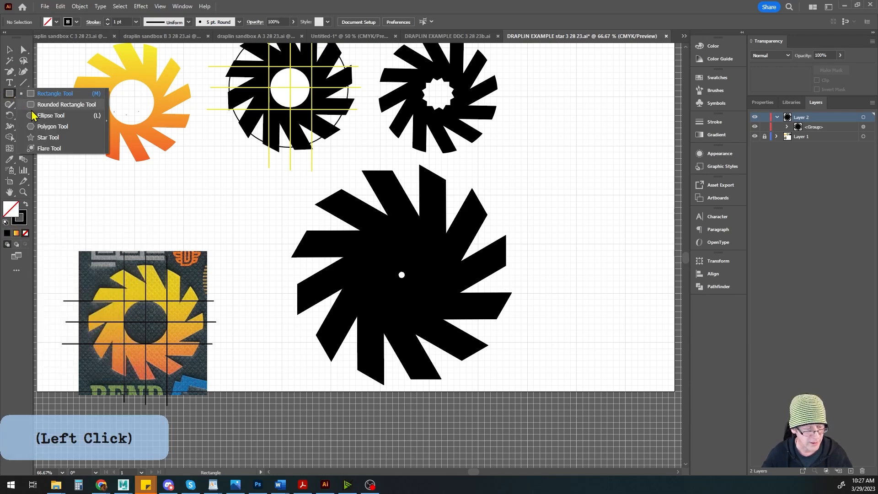
click(50, 116)
alt+scroll(407, 296, up, 2)
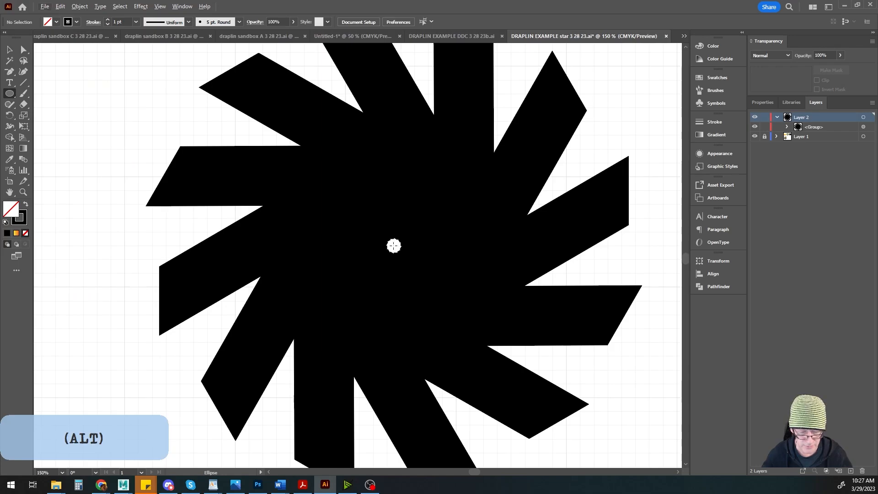
drag(394, 247, 552, 464)
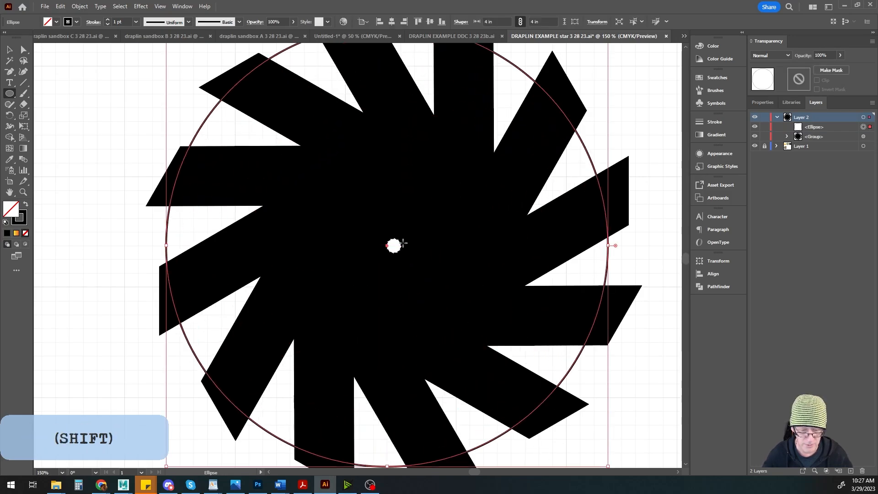
Release the circle from grid snapping and move it slightly right so its center sits on the star's small center hole.
click(9, 49)
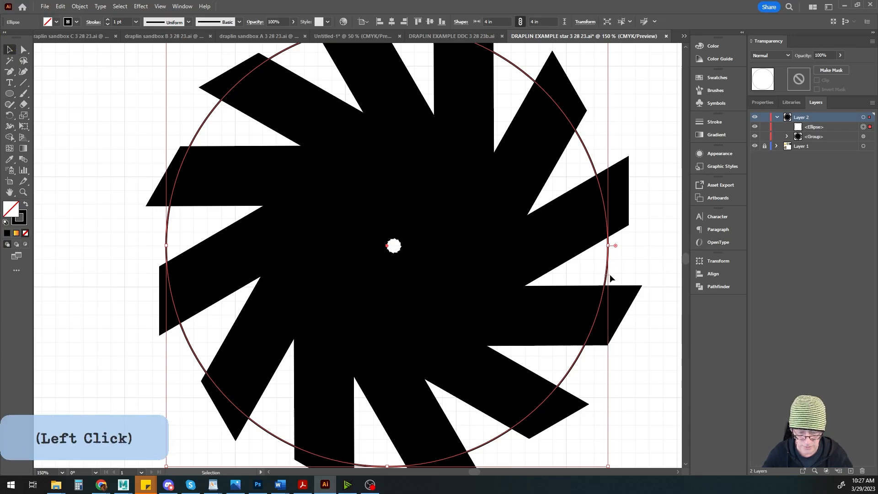
click(160, 6)
click(183, 404)
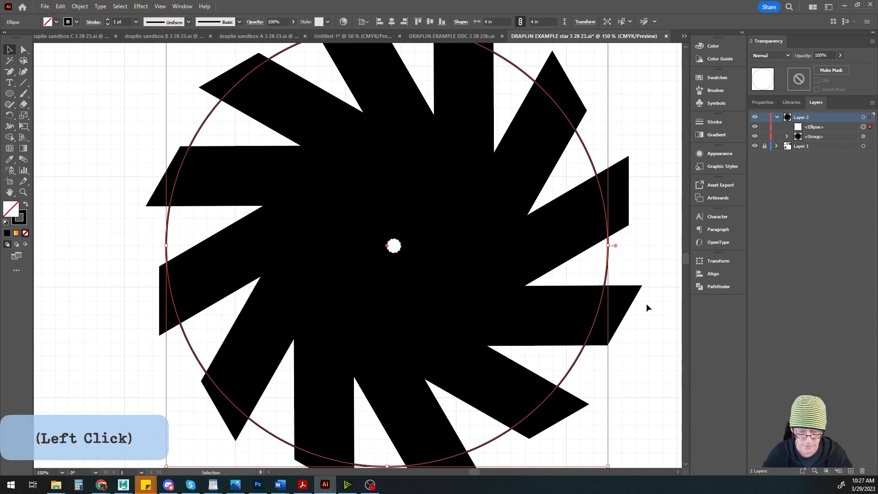
drag(606, 278, 613, 281)
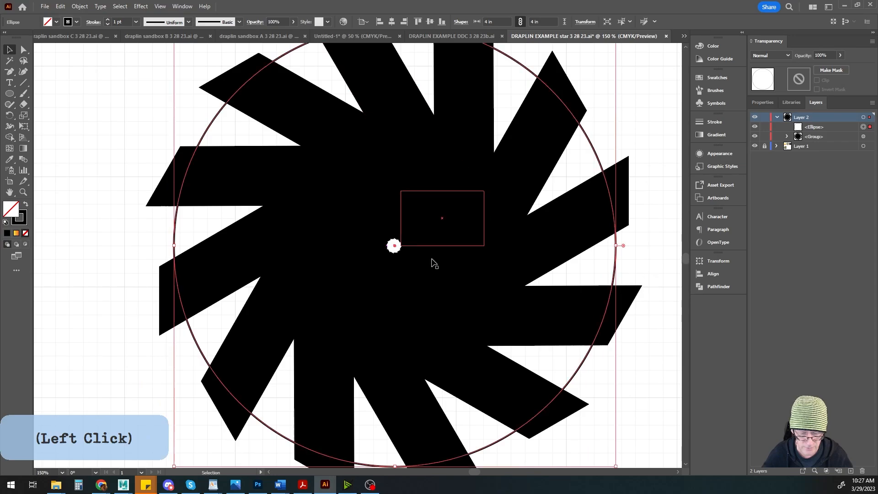
Add the star group to the selected circle and align both objects horizontally by their centers.
key(alt)
scroll(456, 292, down, 2)
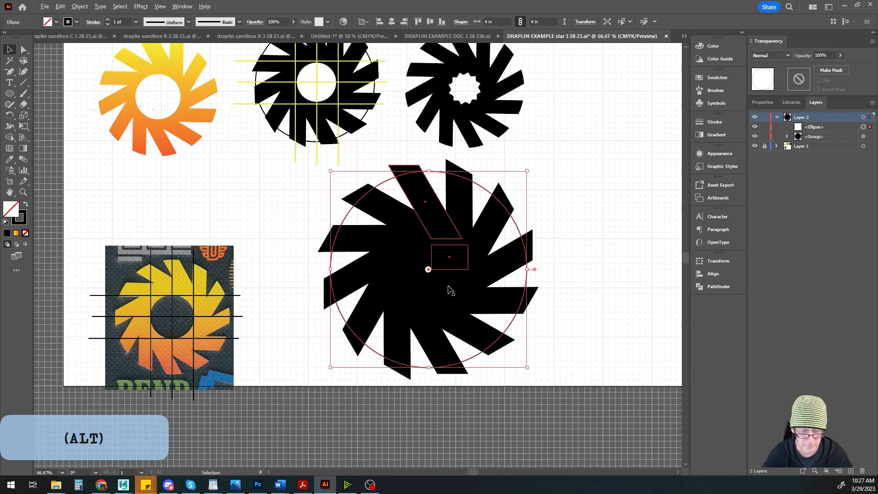
shift+click(324, 251)
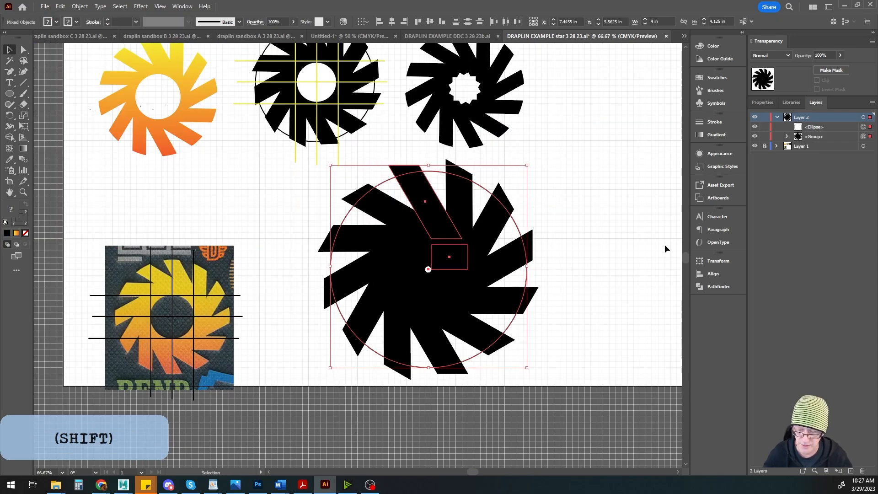
click(710, 275)
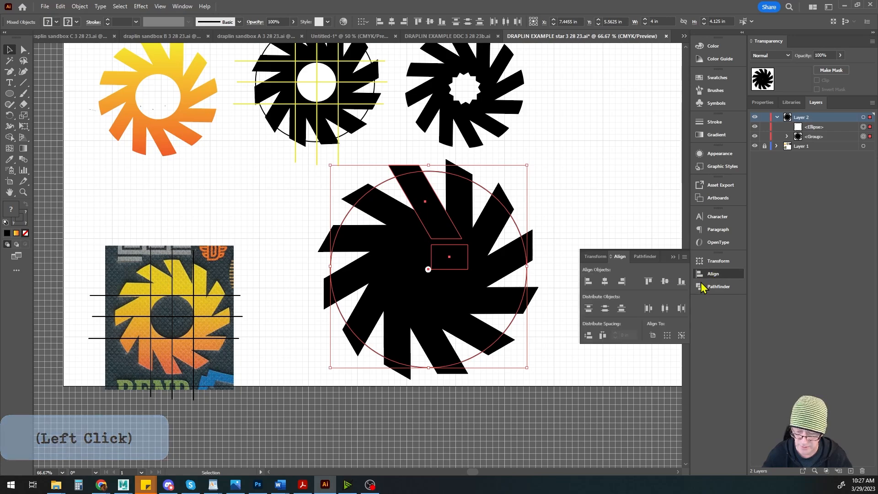
click(605, 283)
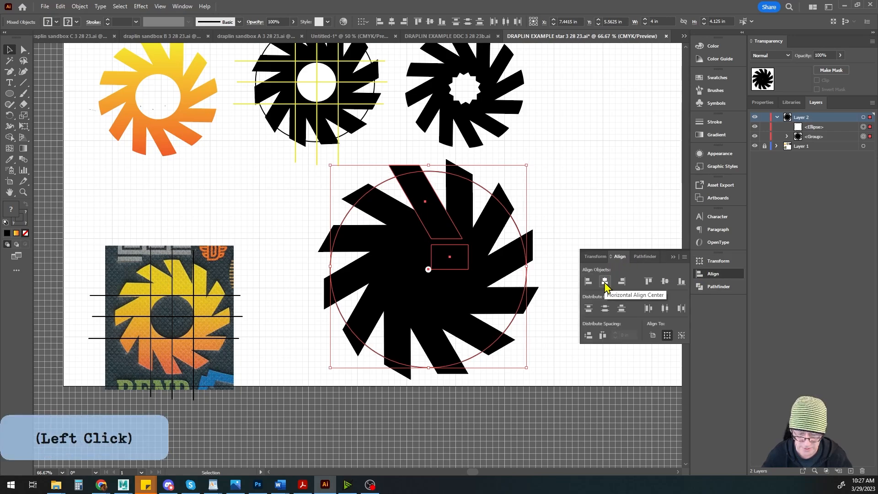
Try to align the star group and circle by their vertical centers, undo that alignment, and deselect both.
click(666, 281)
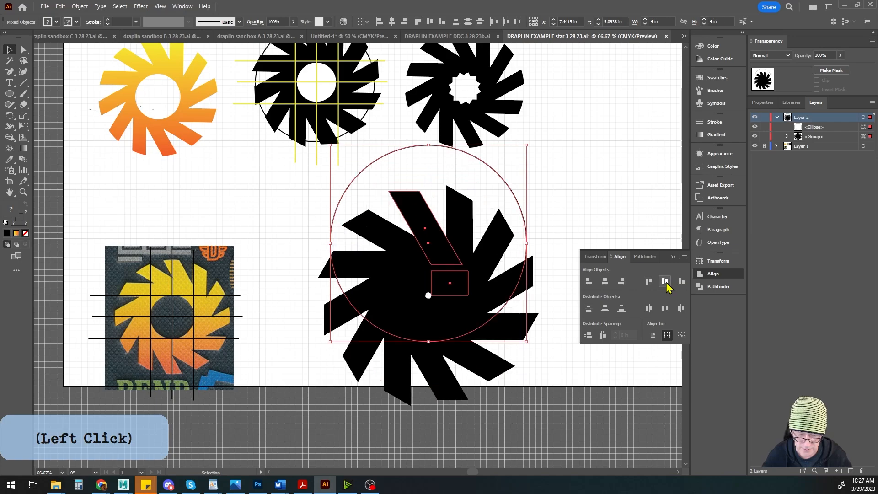
key(ctrl+z)
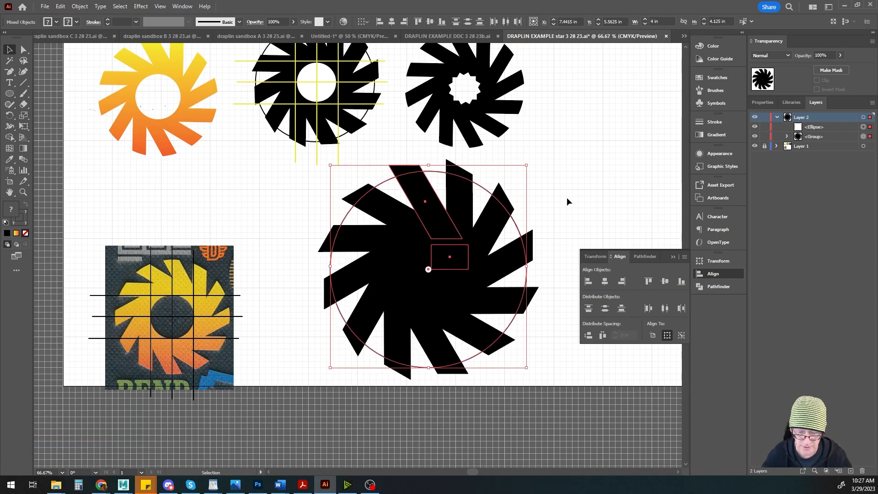
click(673, 259)
click(604, 189)
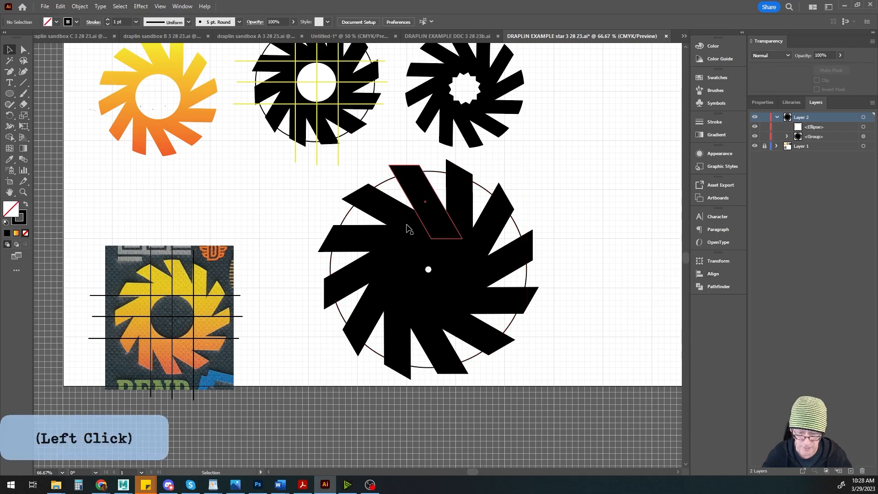
Expand the appearance of the star group so all repeated blades become real paths, and deselect it.
click(456, 267)
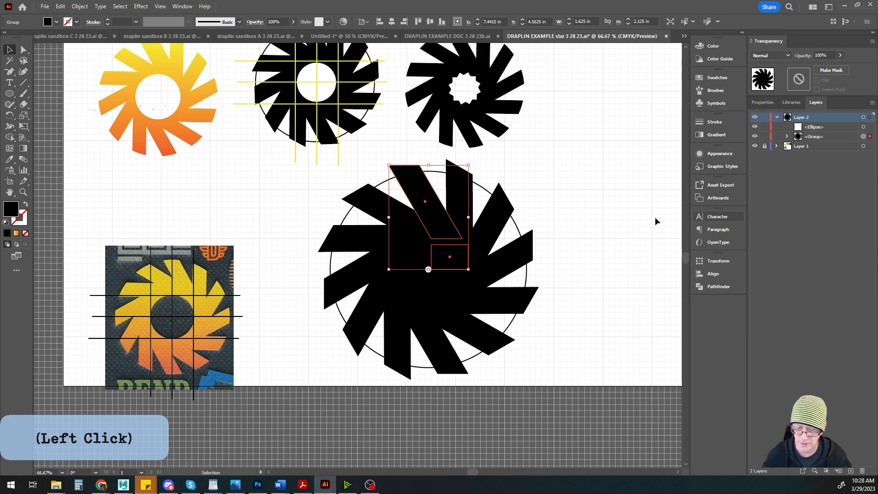
click(79, 6)
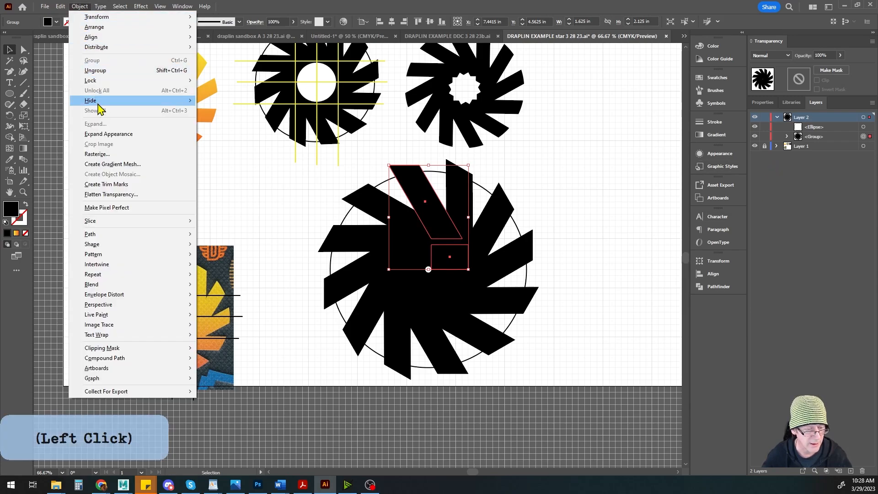
click(100, 138)
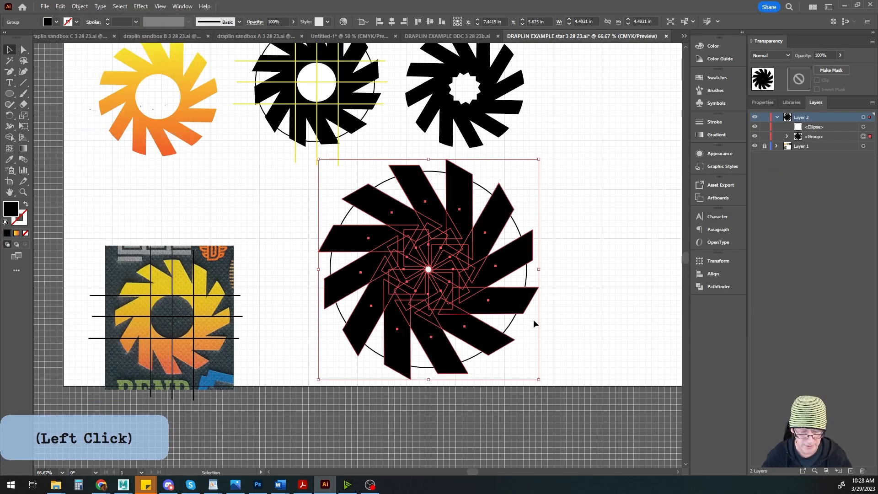
click(573, 279)
Nudge the 4 in circle slightly to center it on the star's small center hole, and deselect it.
click(527, 278)
scroll(472, 294, up, 2)
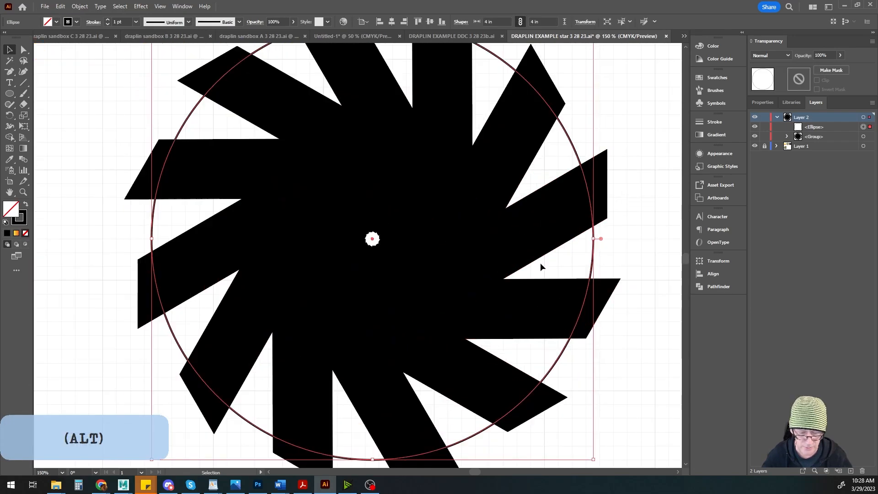
drag(592, 271, 592, 274)
scroll(579, 297, down, 2)
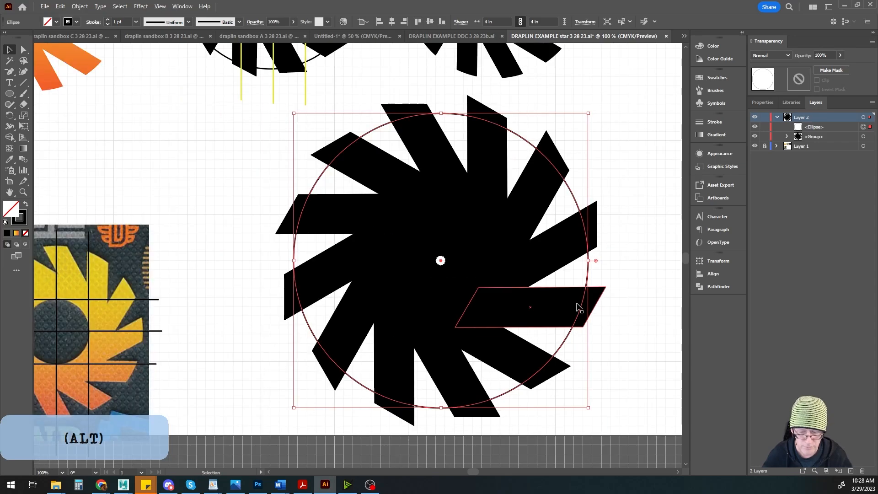
click(343, 296)
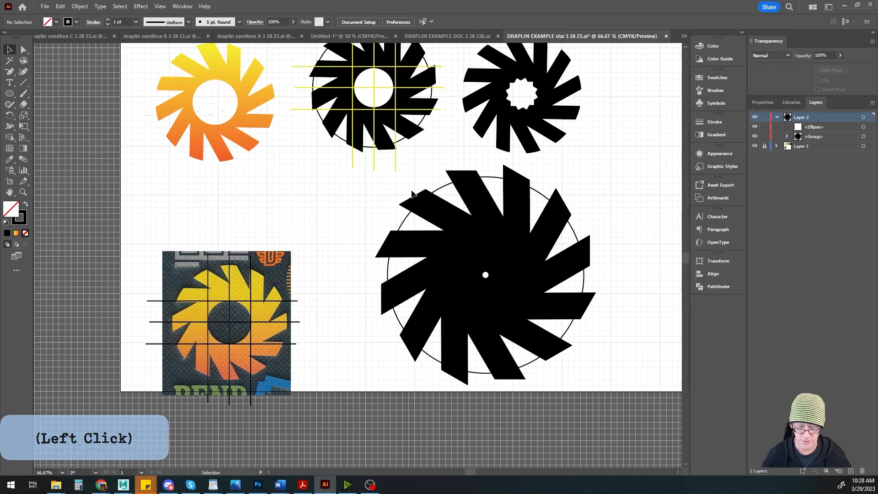
Select the circle and star and remove all twelve blade tips outside the circle with the Shape Builder tool.
click(388, 272)
shift+click(459, 304)
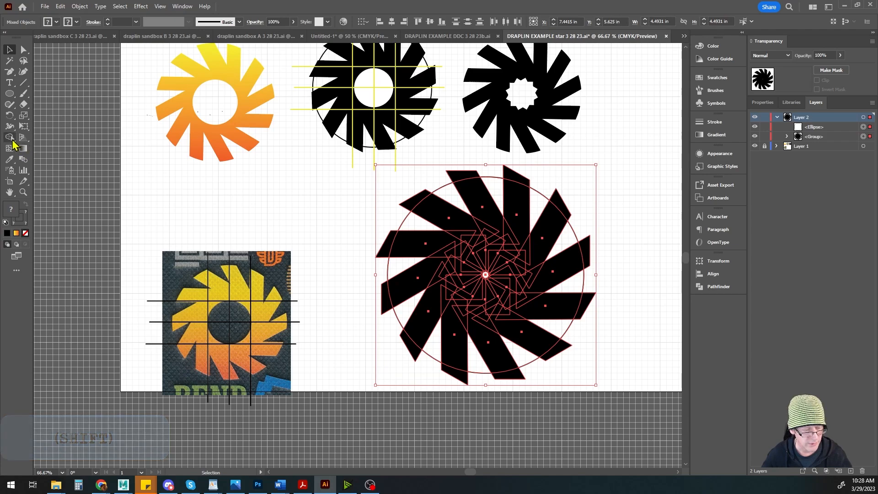
click(9, 137)
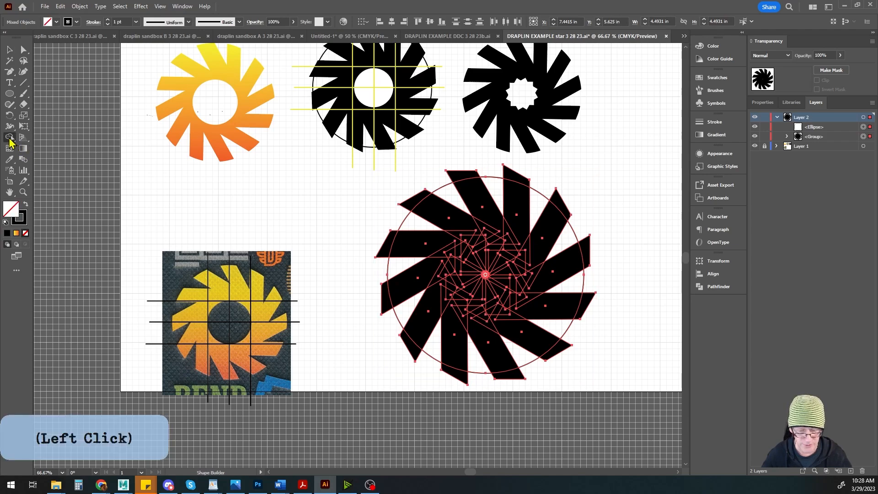
alt+click(459, 177)
alt+click(412, 200)
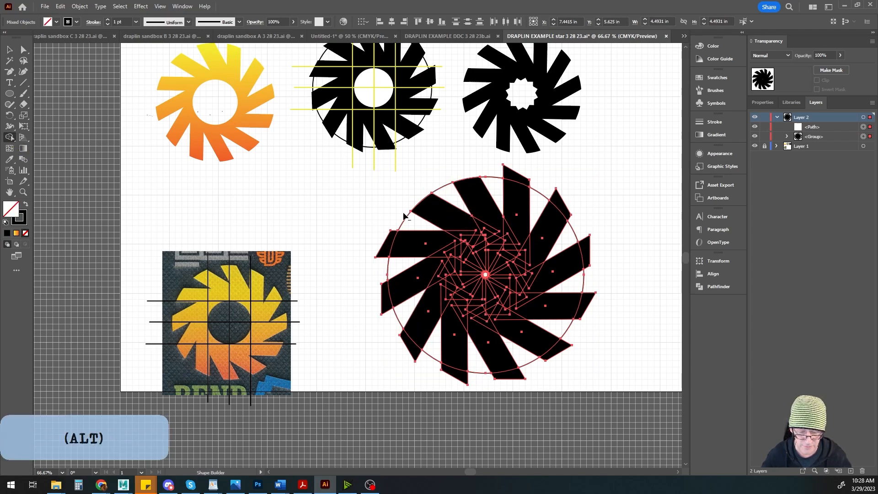
alt+click(384, 249)
alt+click(387, 300)
alt+click(408, 349)
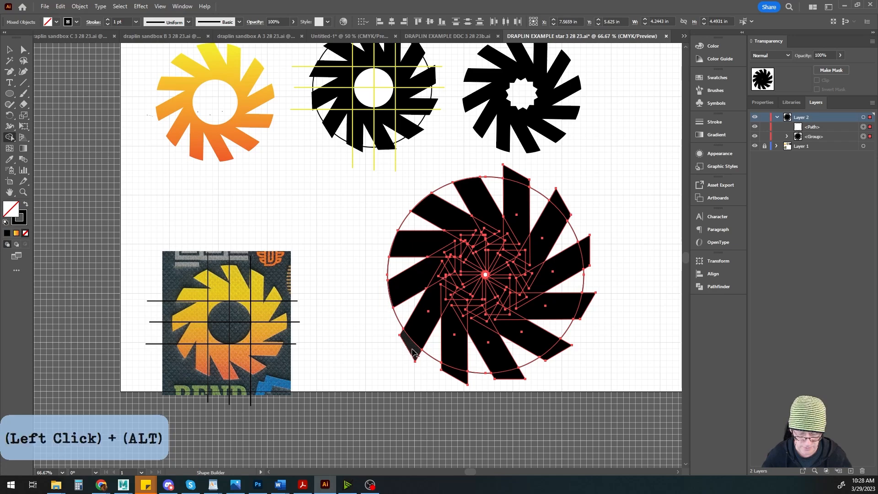
alt+click(459, 375)
alt+click(510, 378)
alt+click(559, 351)
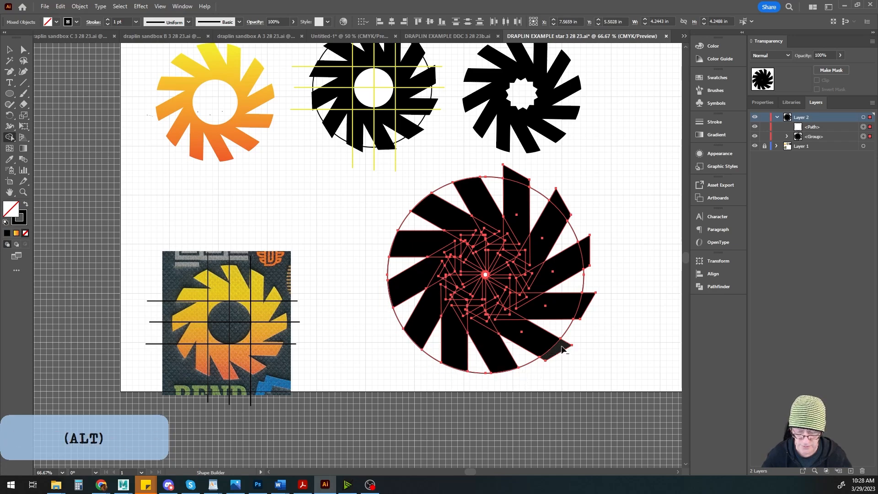
alt+click(589, 306)
alt+click(585, 252)
alt+click(560, 205)
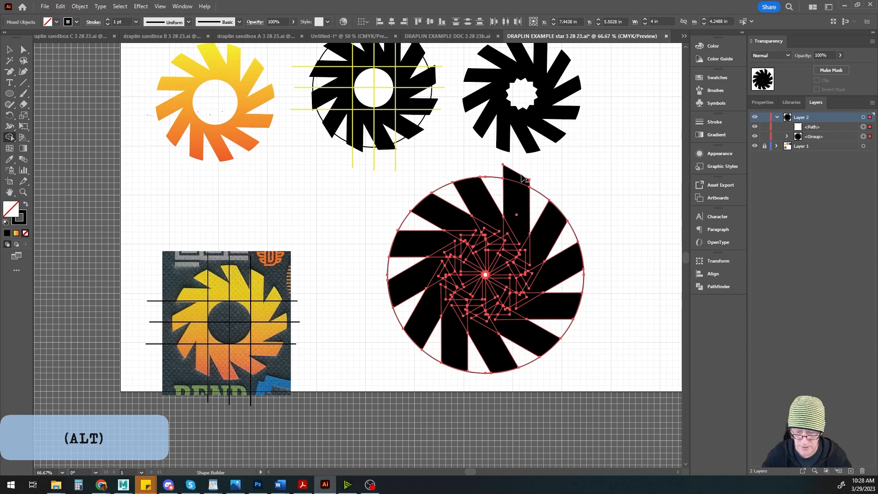
alt+click(515, 177)
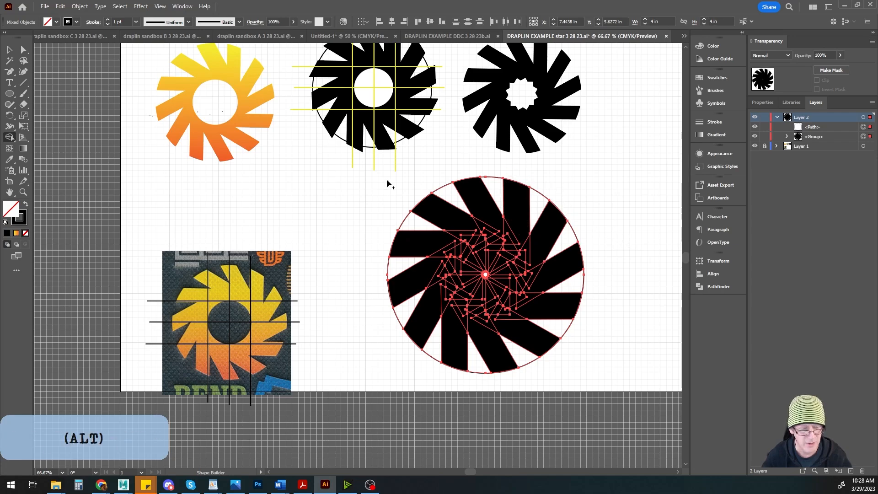
Deselect the artwork and move the circle outline off the star, clear of its right side.
click(9, 50)
click(337, 210)
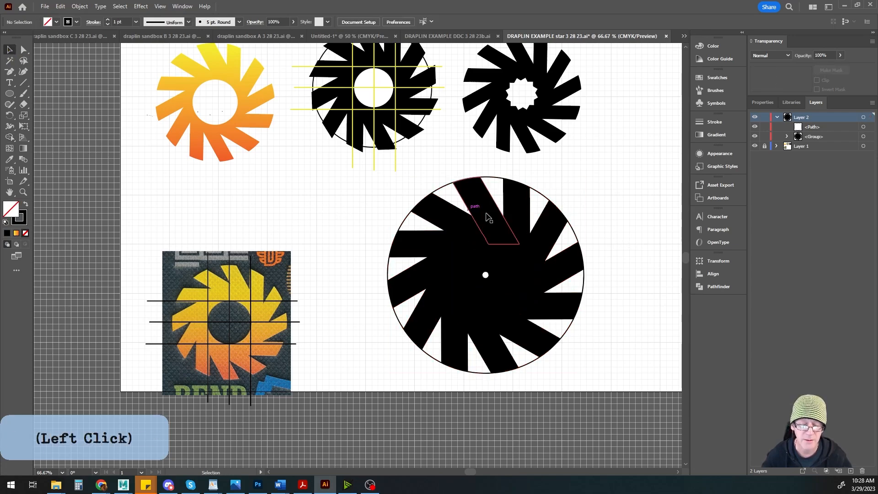
click(438, 189)
drag(438, 189, 644, 196)
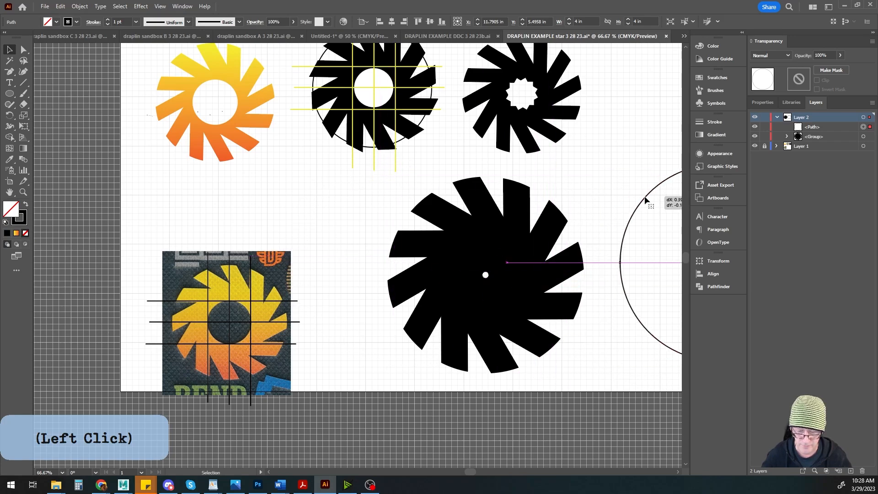
Merge the star group's blades and overlapping central pieces into one shape with the Shape Builder tool.
click(478, 235)
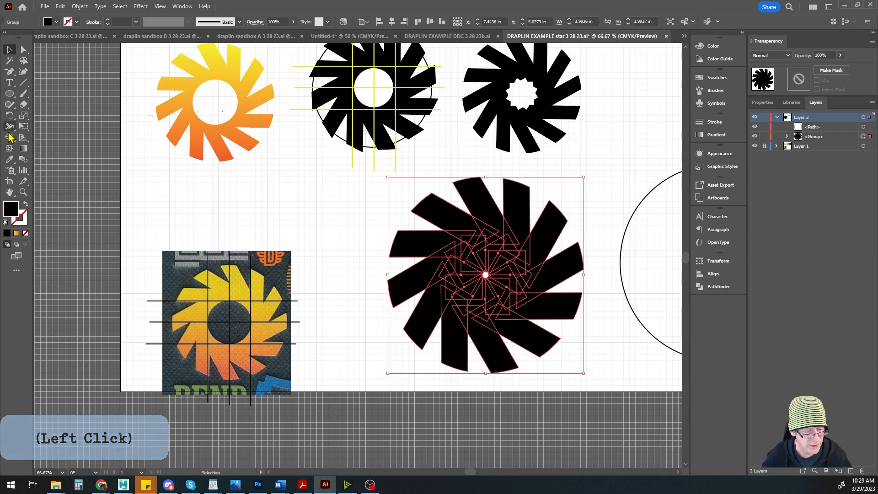
click(10, 138)
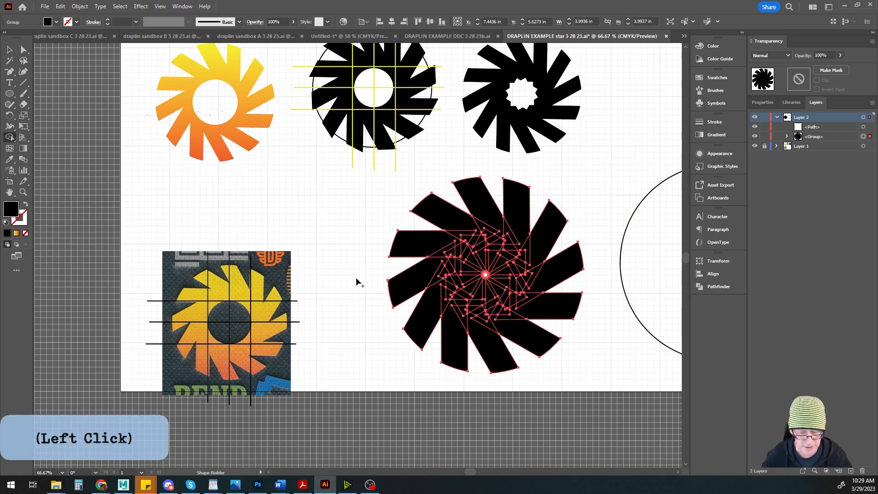
scroll(431, 289, up, 1)
scroll(432, 289, down, 1)
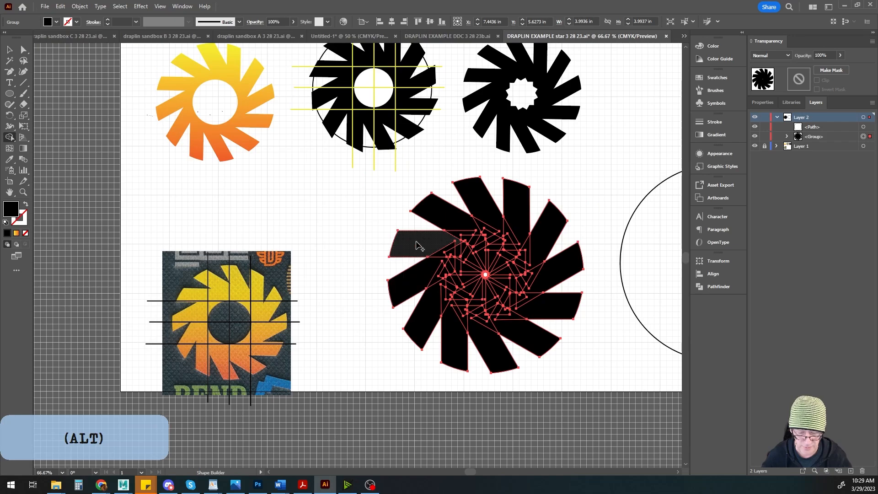
mouse_move(420, 246)
mouse_down()
mouse_move(471, 248)
mouse_move(465, 228)
mouse_move(483, 223)
mouse_move(486, 208)
mouse_move(500, 232)
mouse_move(516, 221)
mouse_move(515, 237)
mouse_move(533, 243)
mouse_move(531, 269)
mouse_move(542, 274)
mouse_move(530, 284)
mouse_move(531, 308)
mouse_move(489, 323)
mouse_move(485, 336)
mouse_move(472, 318)
mouse_move(453, 324)
mouse_move(443, 299)
mouse_move(428, 311)
mouse_move(434, 289)
mouse_move(429, 272)
mouse_move(416, 275)
mouse_move(454, 279)
mouse_move(459, 258)
mouse_move(498, 248)
mouse_move(510, 276)
mouse_move(486, 292)
mouse_move(468, 258)
mouse_move(500, 269)
mouse_move(492, 291)
mouse_move(456, 251)
mouse_move(491, 233)
mouse_move(510, 246)
mouse_move(490, 233)
mouse_move(481, 244)
mouse_move(492, 236)
mouse_move(518, 252)
mouse_move(521, 281)
mouse_move(502, 305)
mouse_move(489, 303)
mouse_move(488, 314)
mouse_move(468, 314)
mouse_move(452, 296)
mouse_move(452, 262)
mouse_up()
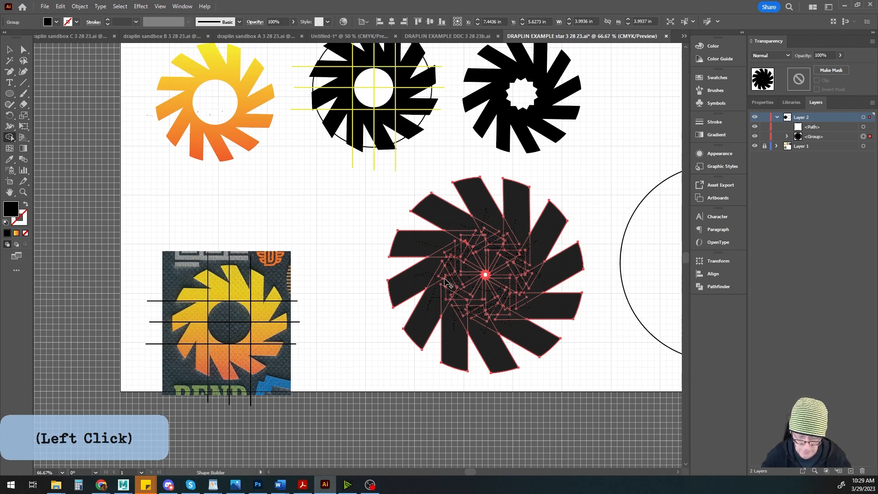
click(467, 247)
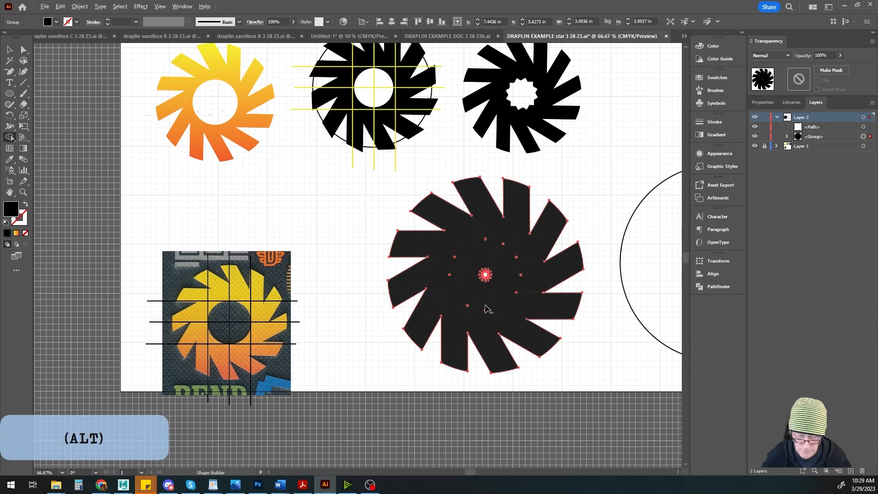
Merge the tiny leftover fragments in the star's left half and the slivers around its center hole.
scroll(484, 308, up, 2)
scroll(454, 239, up, 2)
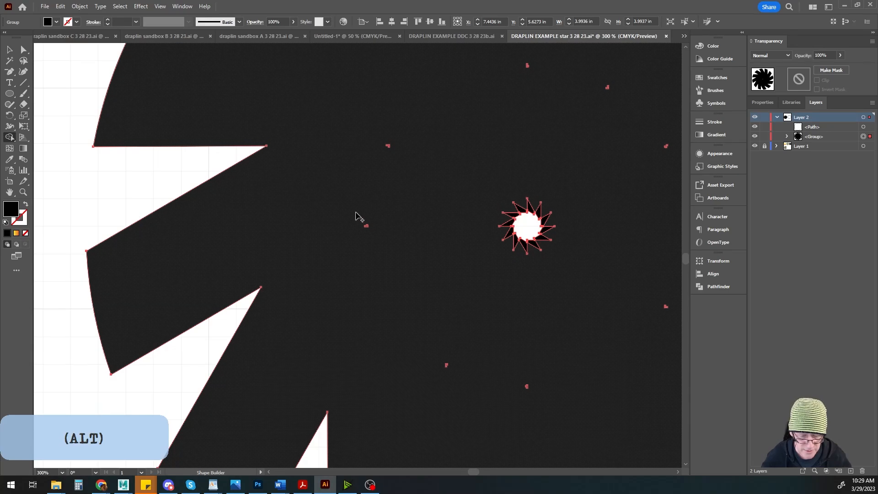
alt+click(365, 225)
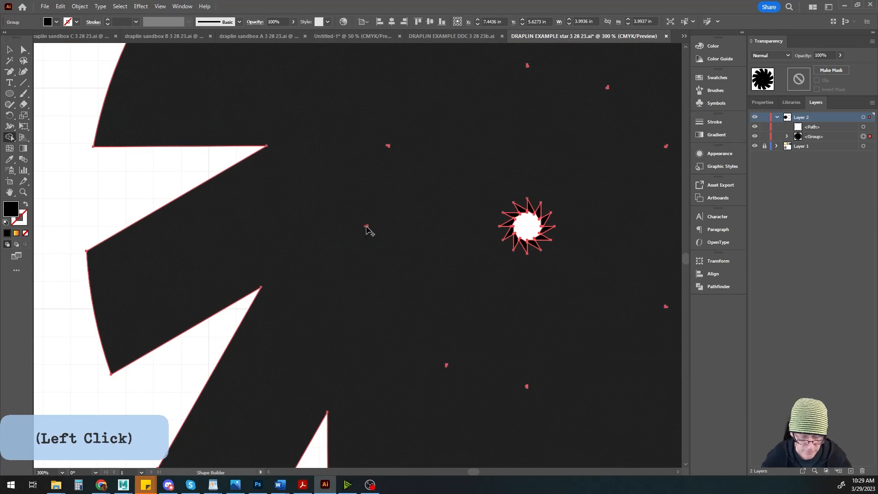
click(395, 154)
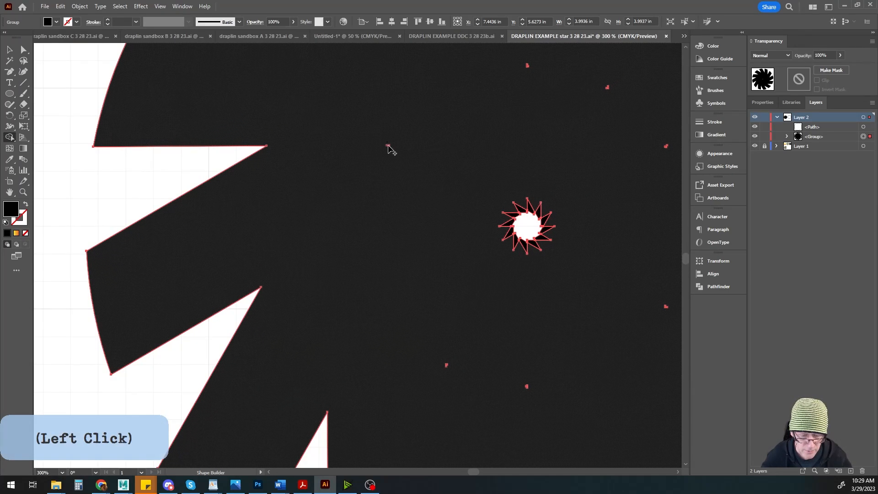
click(387, 145)
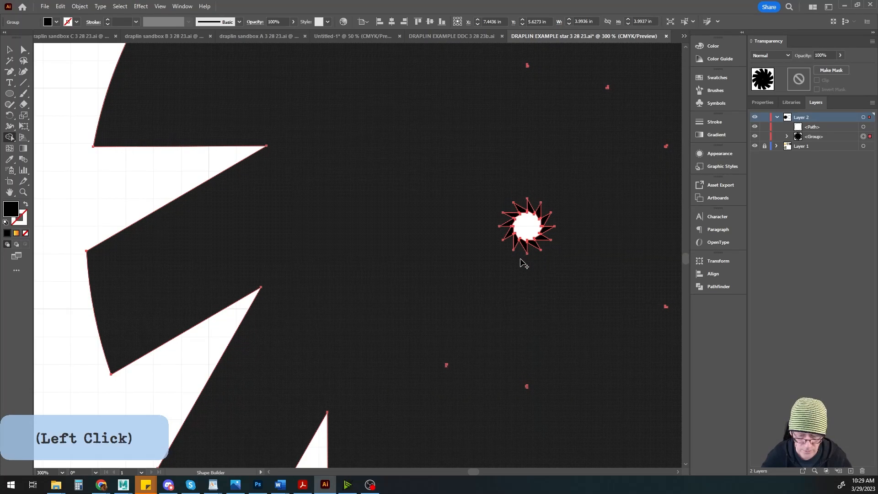
click(543, 248)
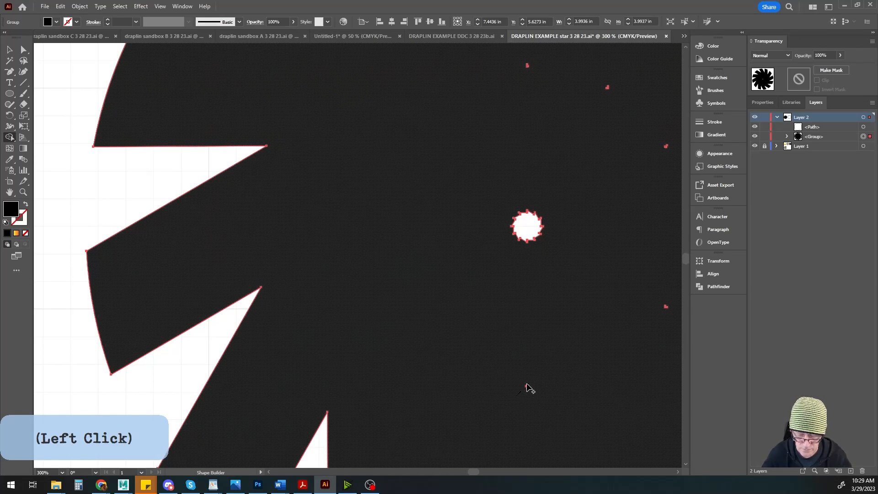
Merge the remaining tiny fragments in the star's right half and directly above its center hole with the Shape Builder tool.
drag(612, 308, 486, 312)
click(501, 303)
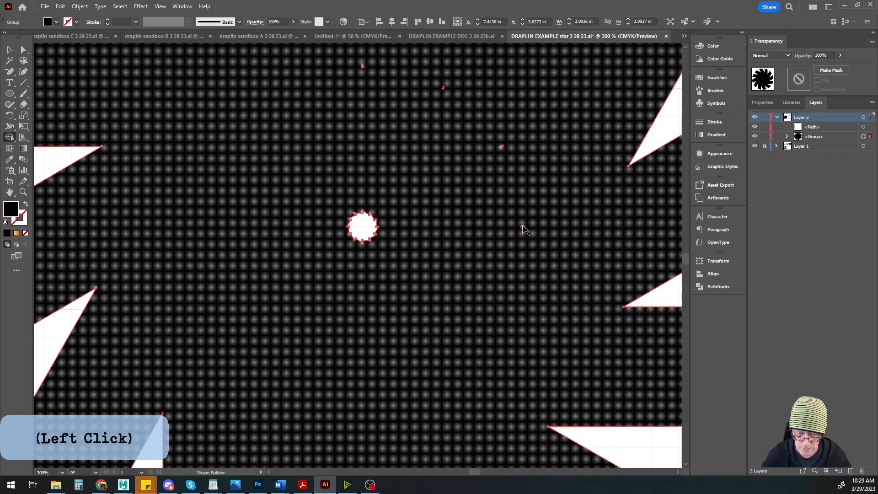
click(522, 228)
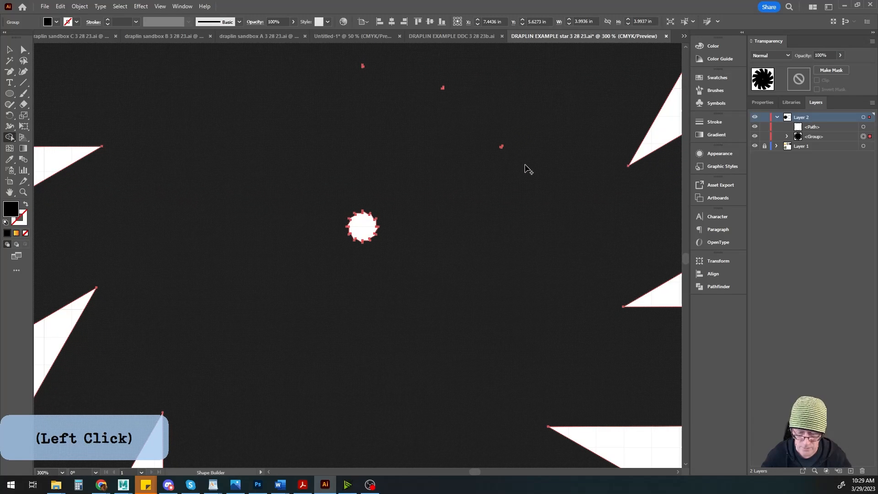
click(502, 147)
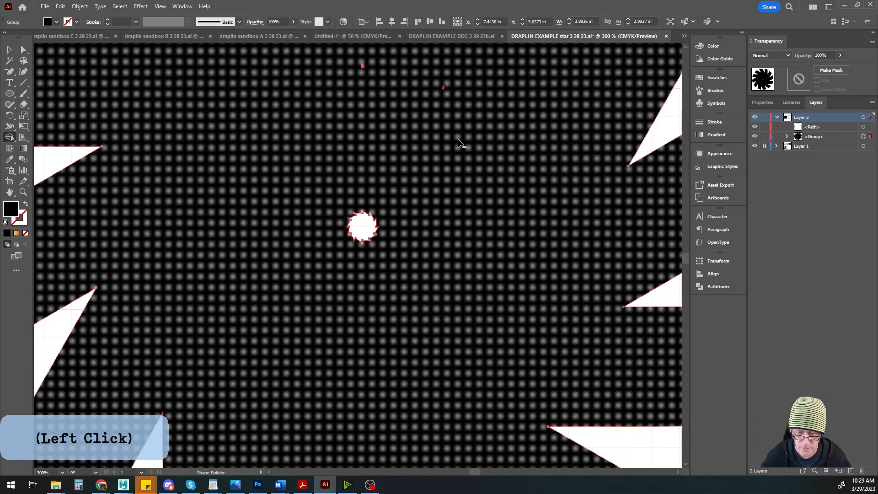
drag(458, 143, 480, 208)
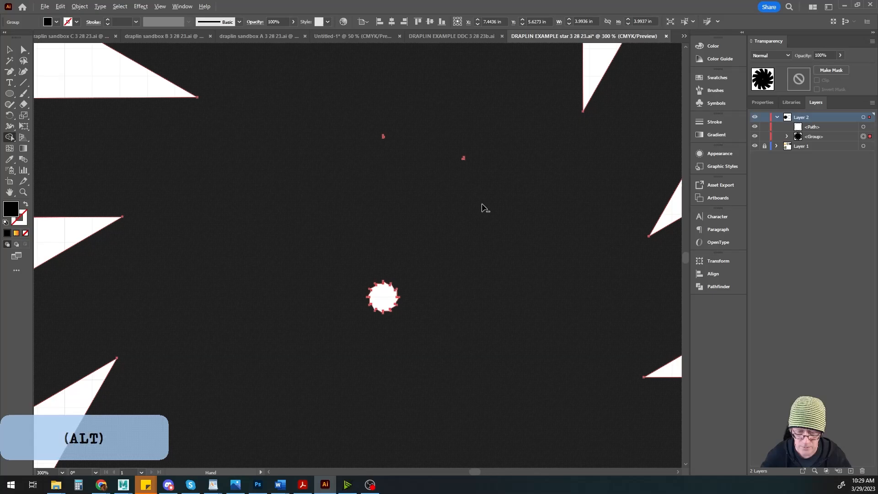
click(464, 159)
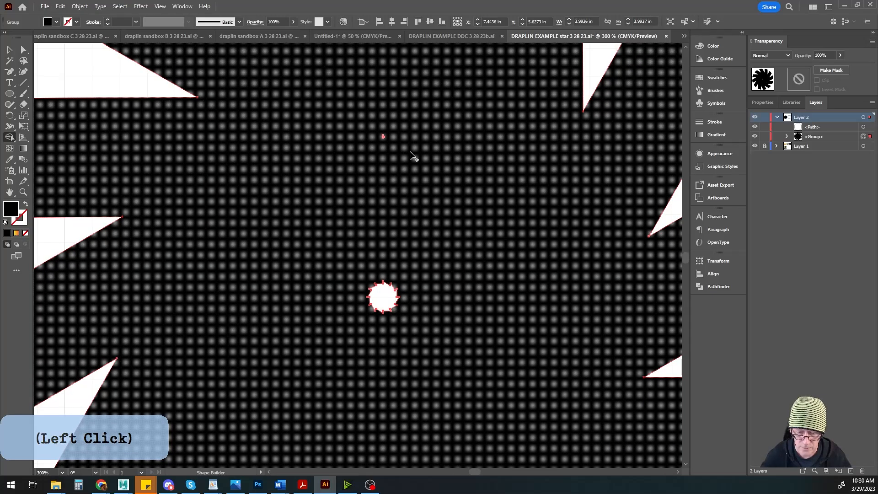
click(384, 138)
Merge the small jagged center hole into the star to make its middle solid, and deselect the artwork.
scroll(418, 287, up, 3)
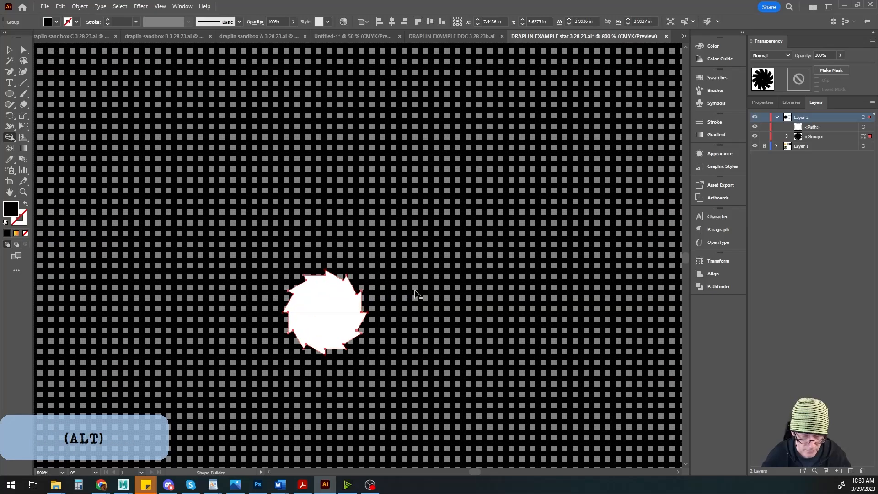
scroll(416, 290, down, 2)
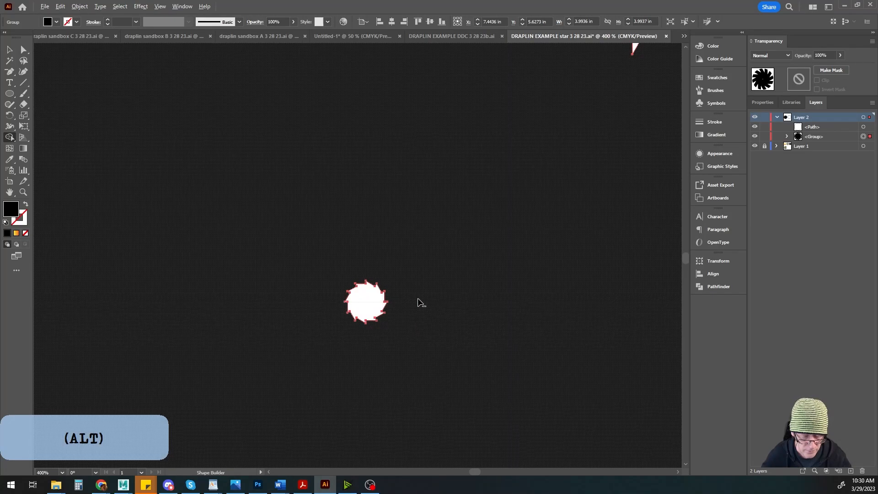
drag(452, 299, 366, 303)
scroll(450, 303, down, 6)
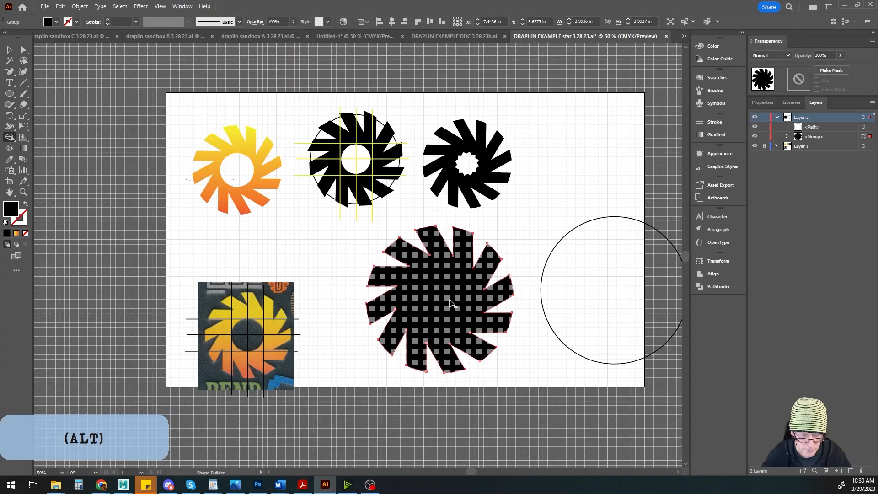
scroll(449, 302, up, 2)
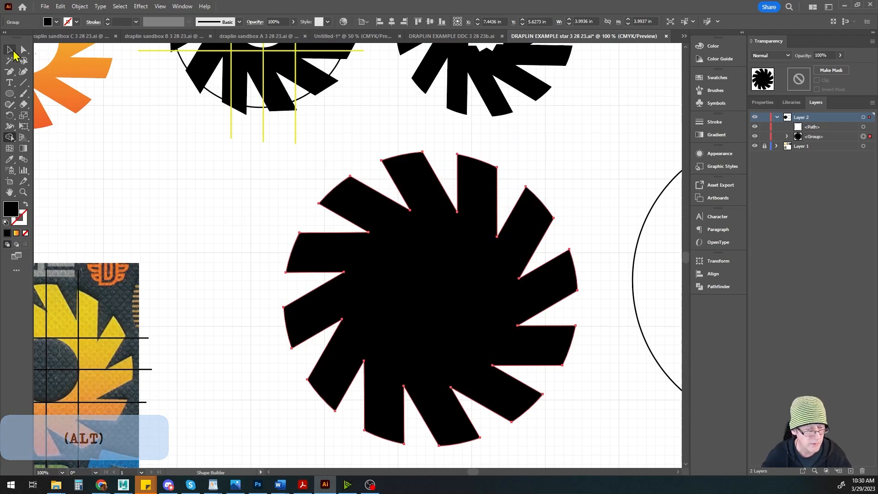
key(v)
click(169, 162)
Move the circle outline partly over the star and give it a solid red fill with no stroke.
scroll(224, 196, down, 2)
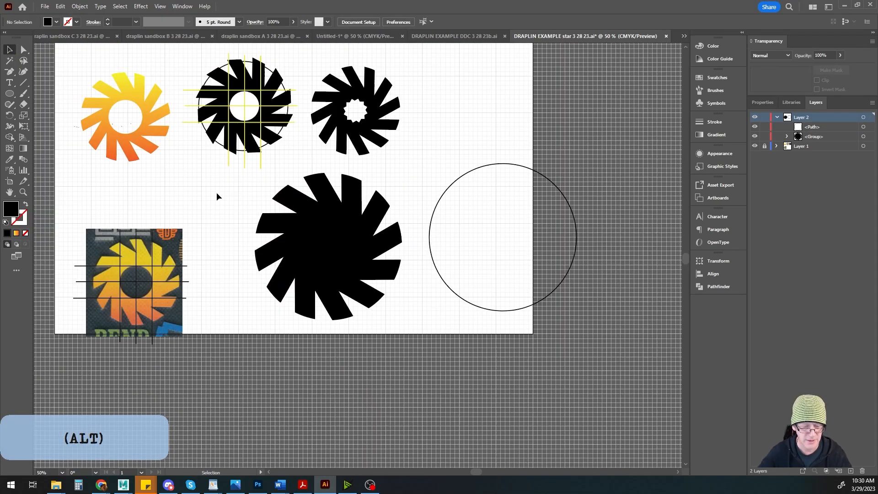
click(358, 250)
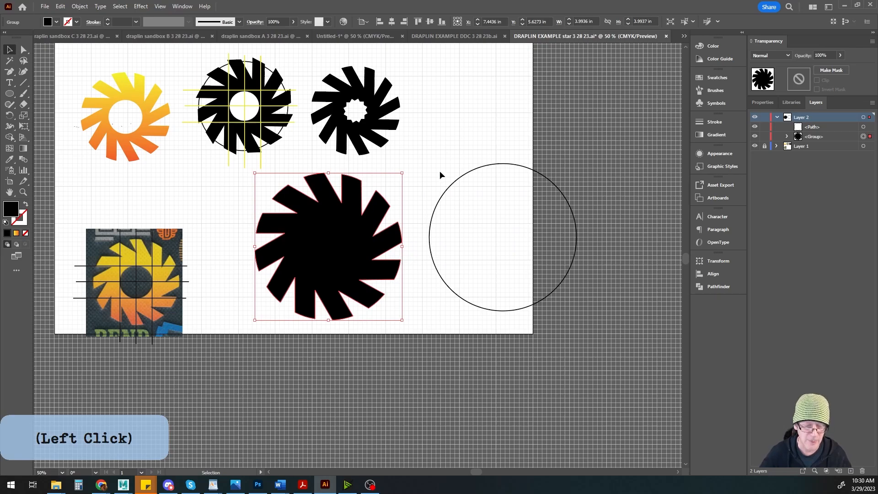
click(475, 171)
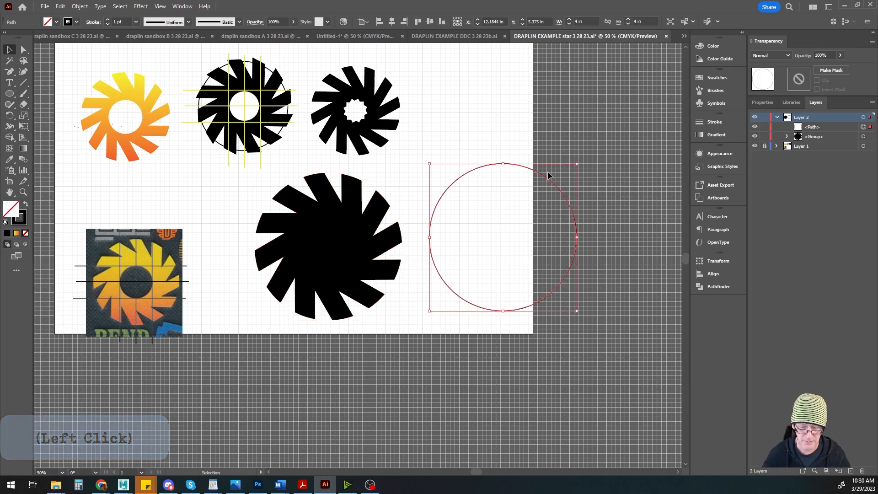
drag(555, 185, 426, 188)
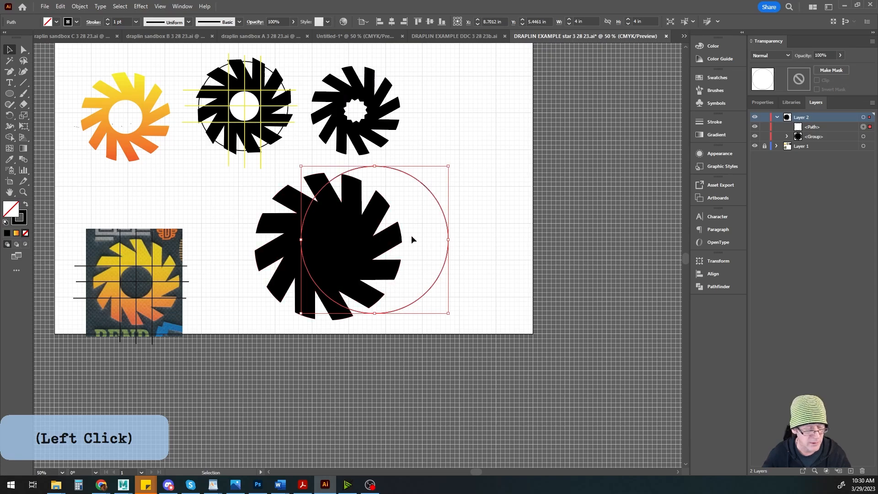
click(26, 205)
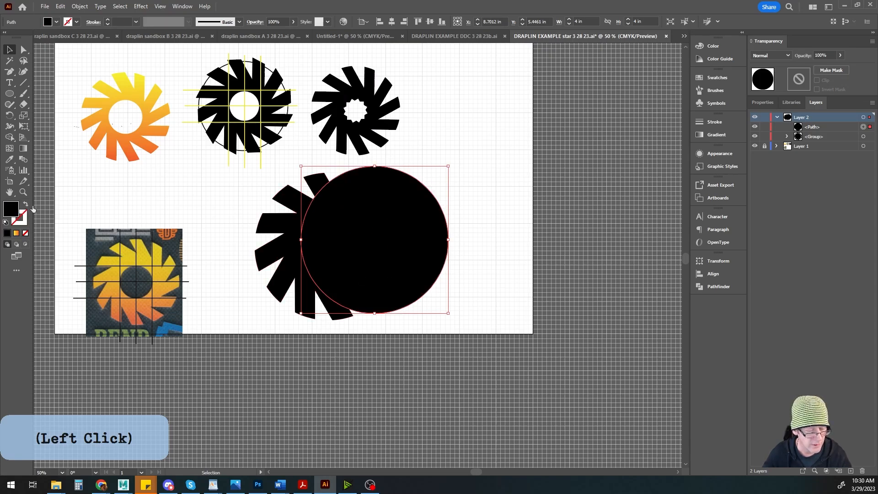
click(714, 79)
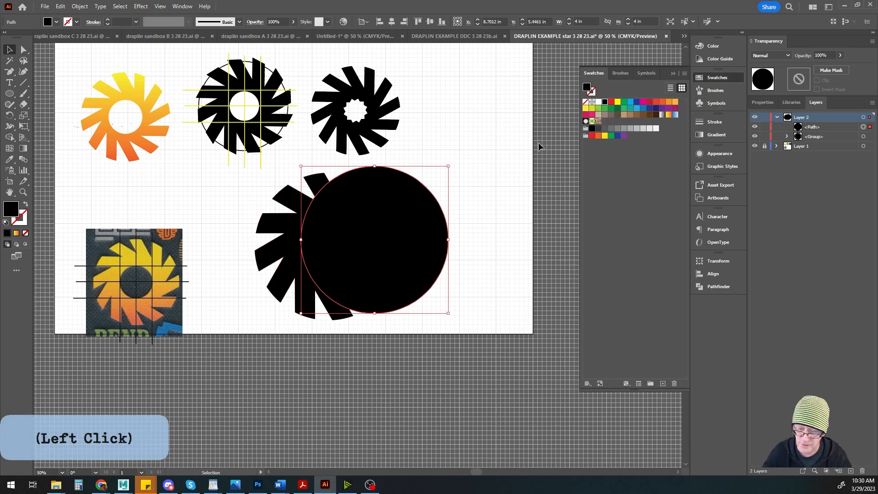
click(611, 105)
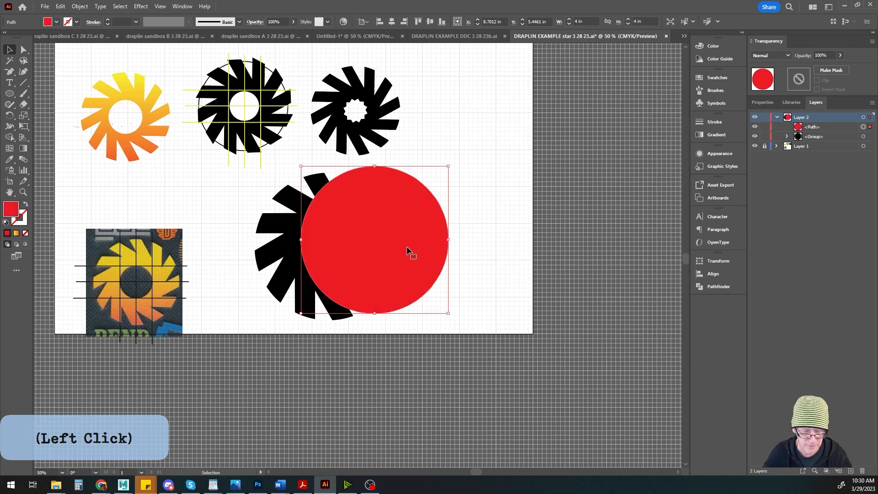
Center the red circle on the star and scale it proportionally about its center to about 1.33 in wide.
drag(407, 251, 361, 251)
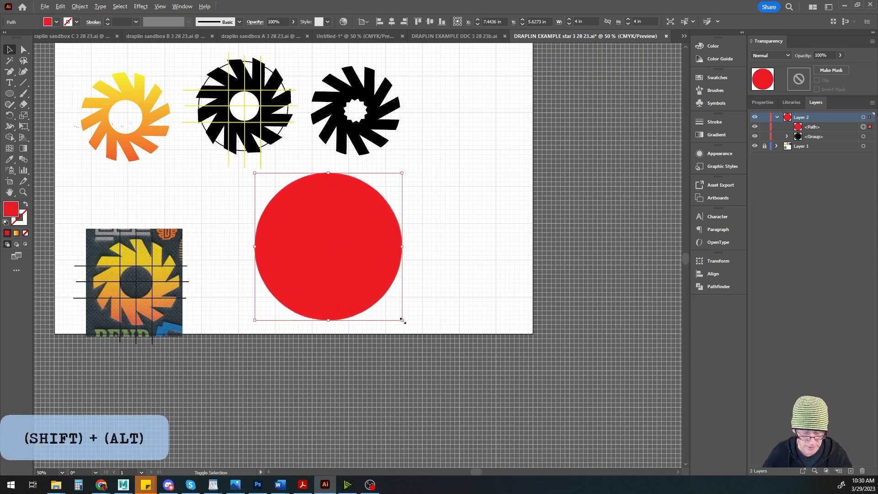
drag(402, 321, 353, 274)
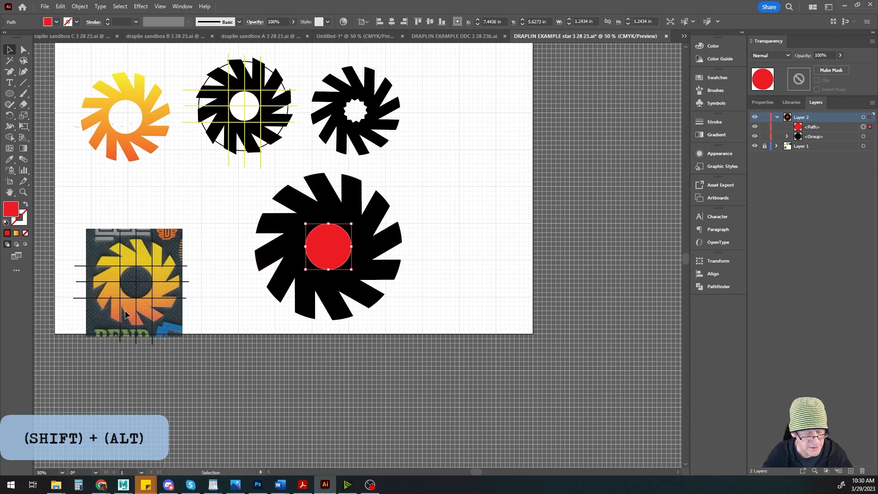
drag(218, 260, 343, 301)
scroll(343, 300, up, 1)
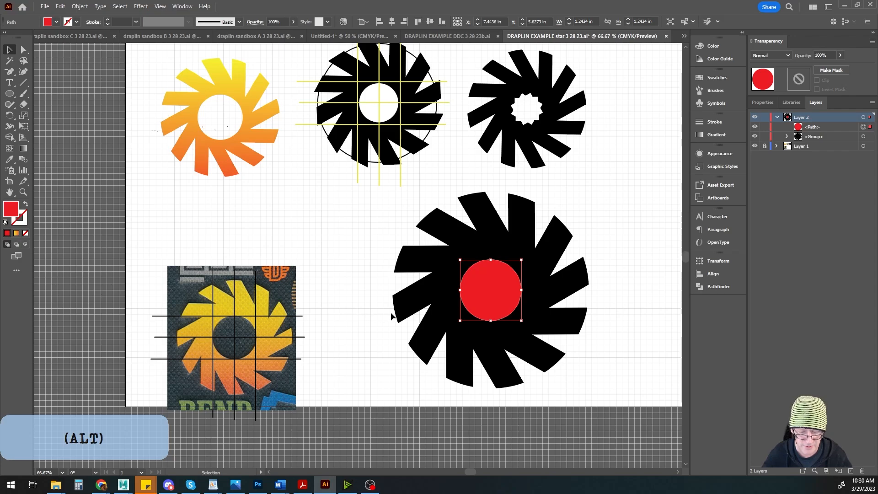
scroll(355, 291, up, 1)
drag(355, 291, 326, 261)
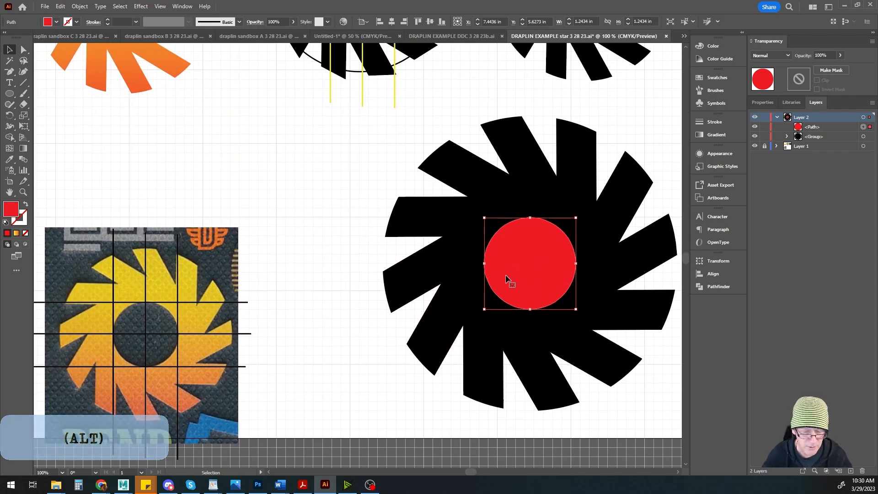
drag(355, 288, 345, 282)
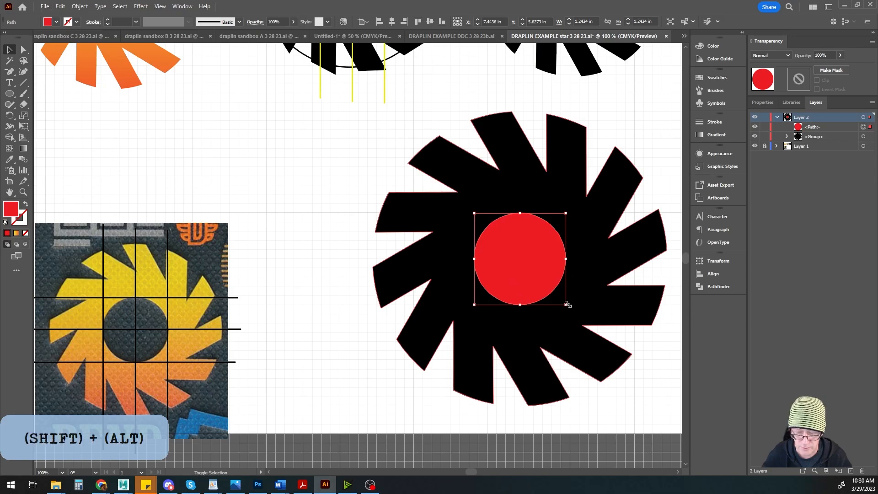
drag(566, 305, 571, 310)
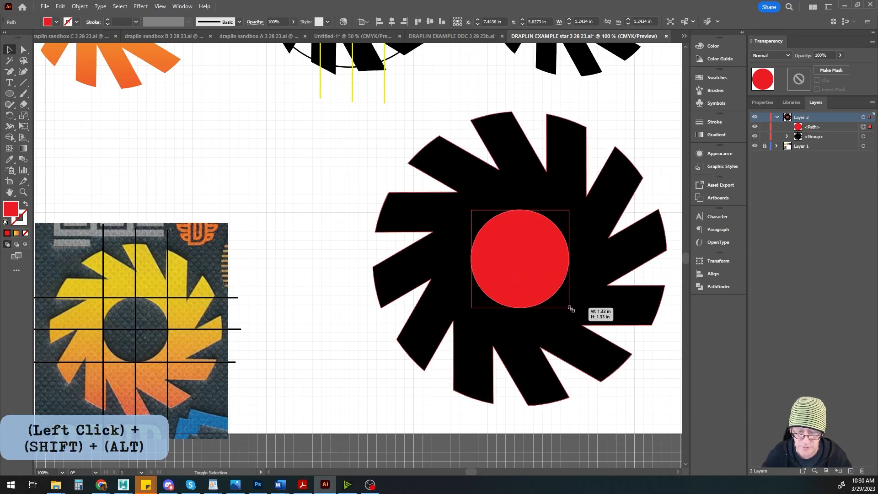
drag(572, 310, 571, 310)
Select the star together with the red circle, cut the circle out with the Shape Builder tool, and deselect.
scroll(320, 296, down, 1)
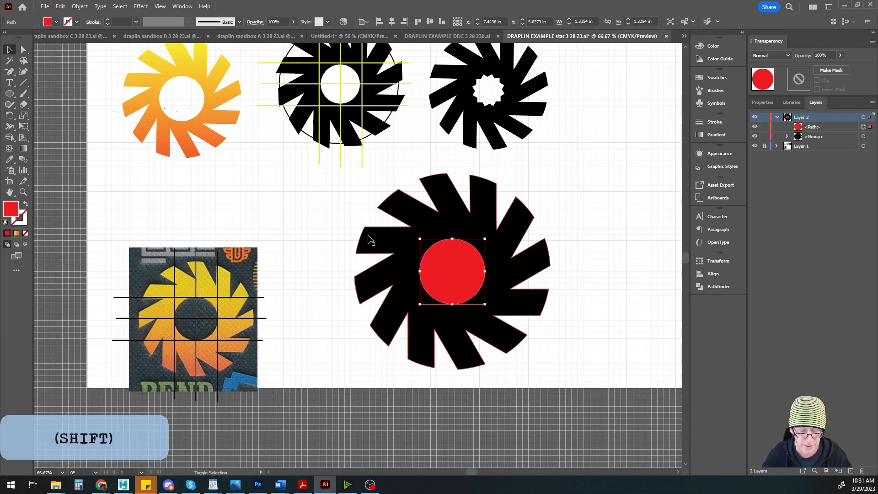
shift+click(382, 246)
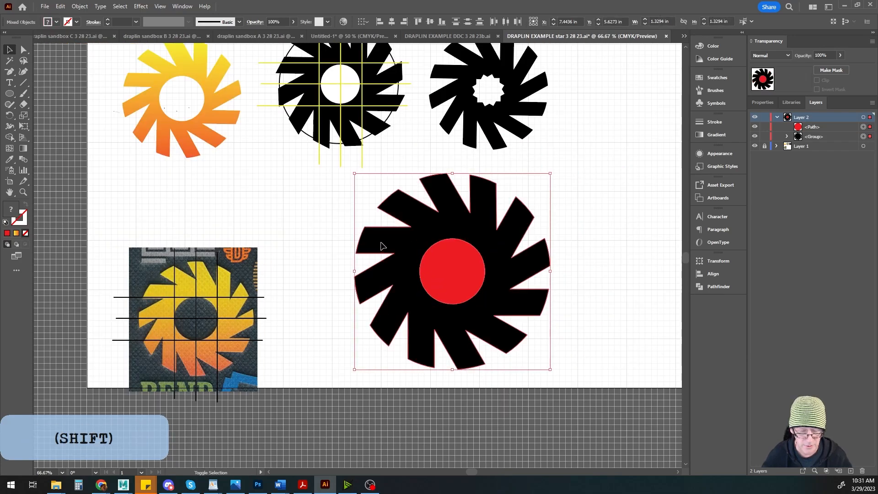
click(10, 137)
alt+click(453, 276)
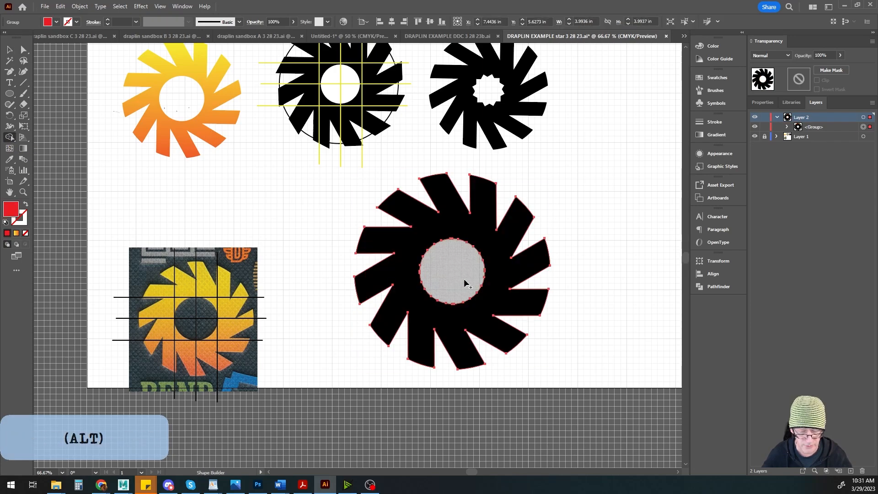
click(9, 50)
click(298, 222)
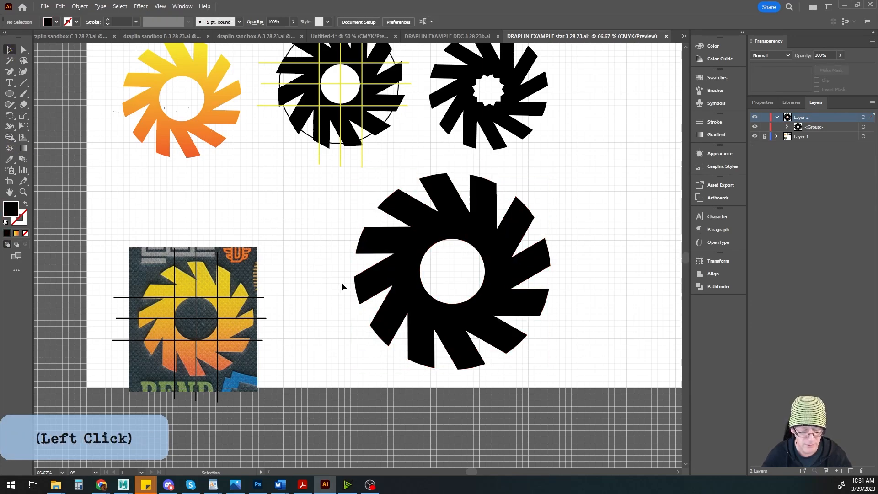
Fill the star with the linear yellow-to-orange gradient at a -90° angle and deselect it.
click(410, 289)
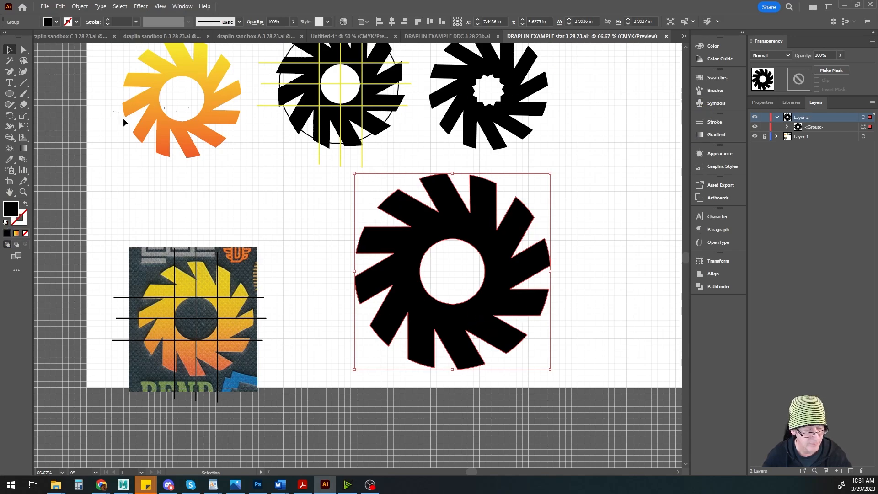
click(705, 136)
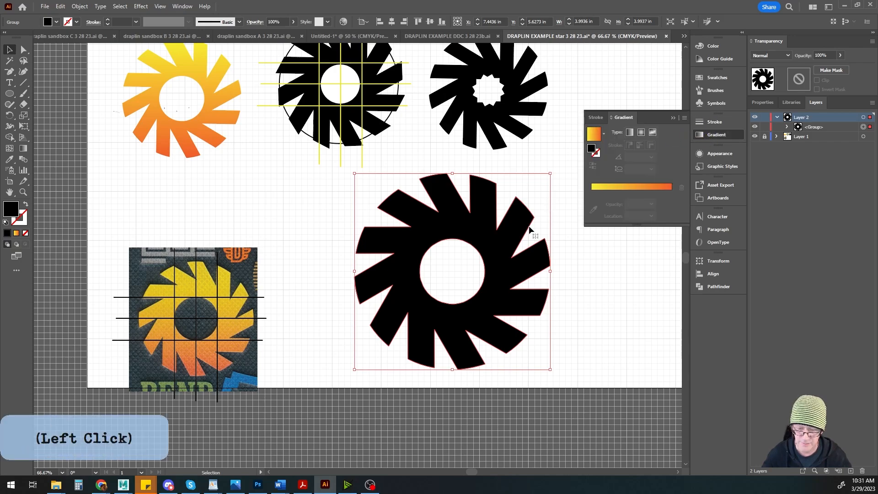
click(15, 234)
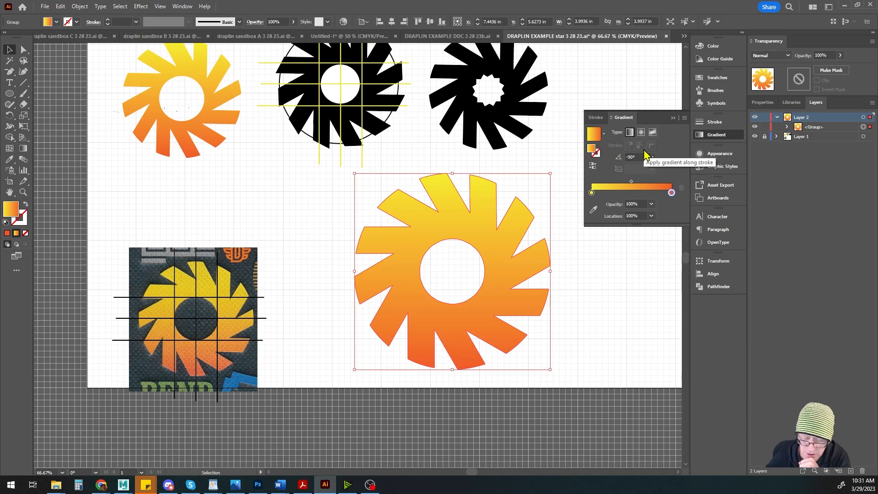
click(23, 49)
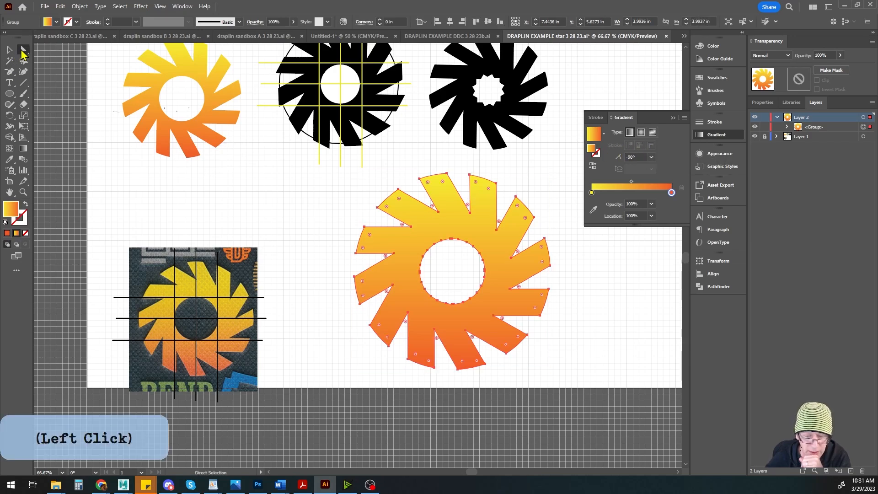
click(9, 51)
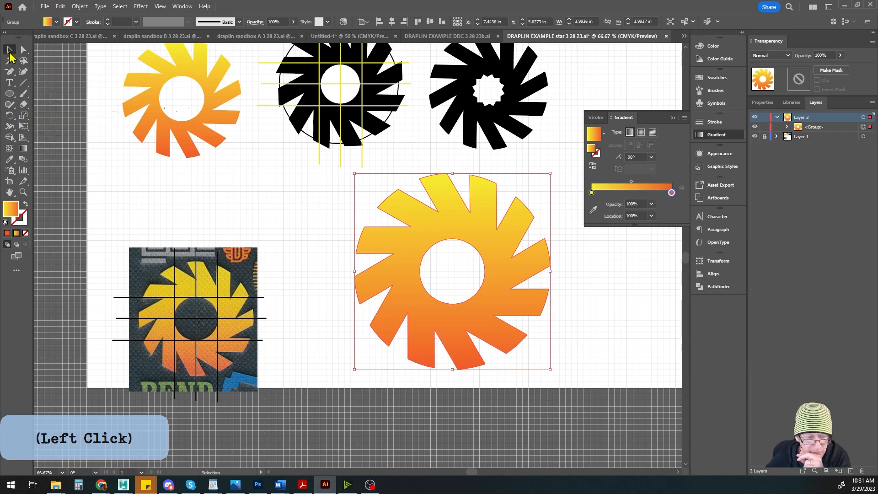
click(634, 270)
click(502, 260)
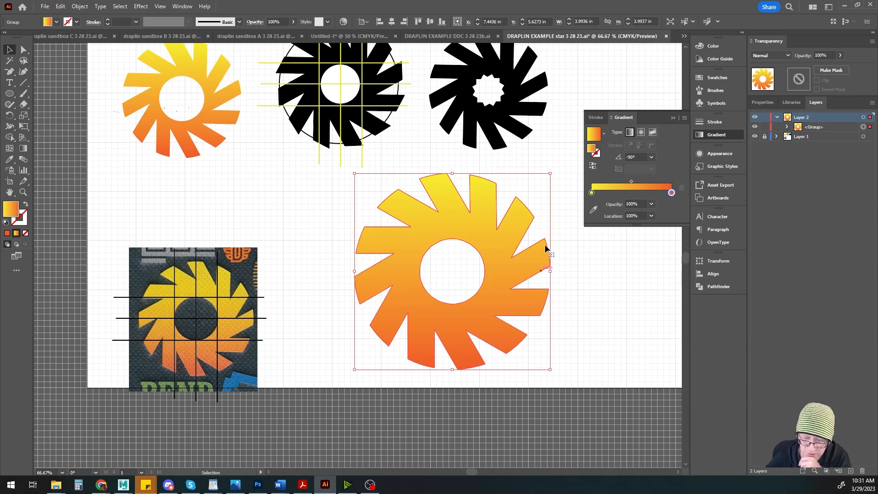
click(592, 281)
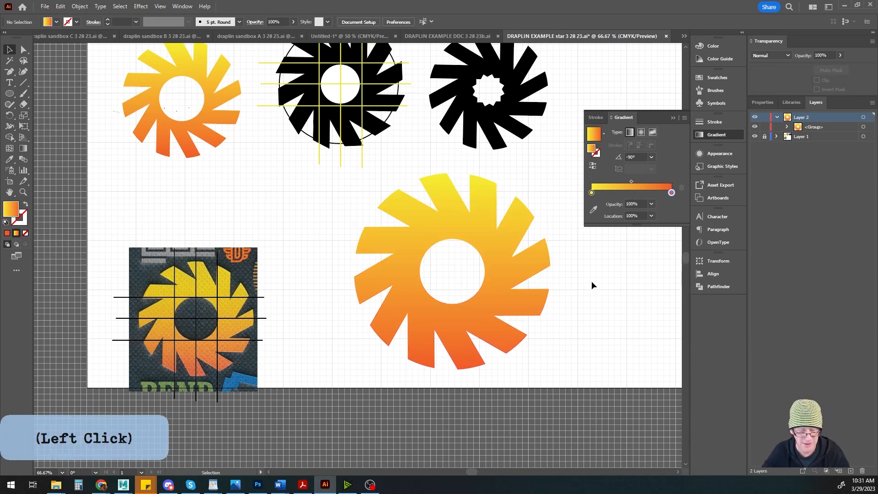
Move the gradient star horizontally toward the reference photo, to about X 6.53 in, and deselect it.
scroll(578, 271, down, 1)
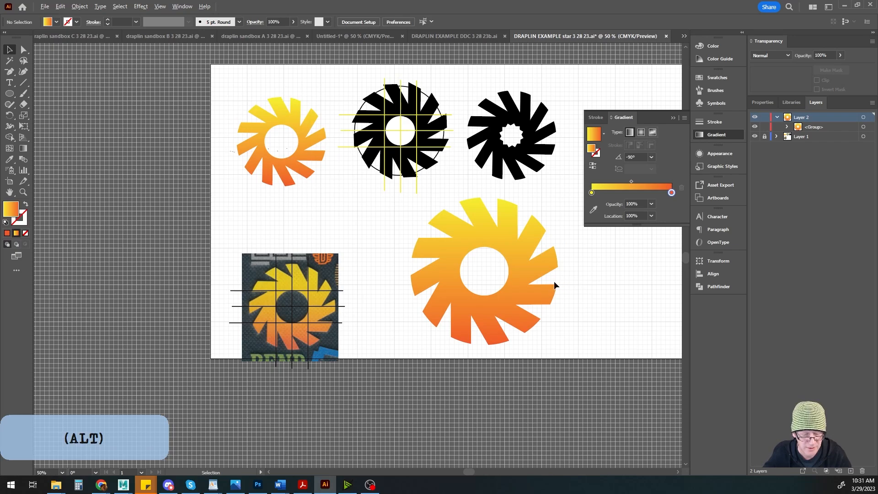
drag(523, 280, 487, 276)
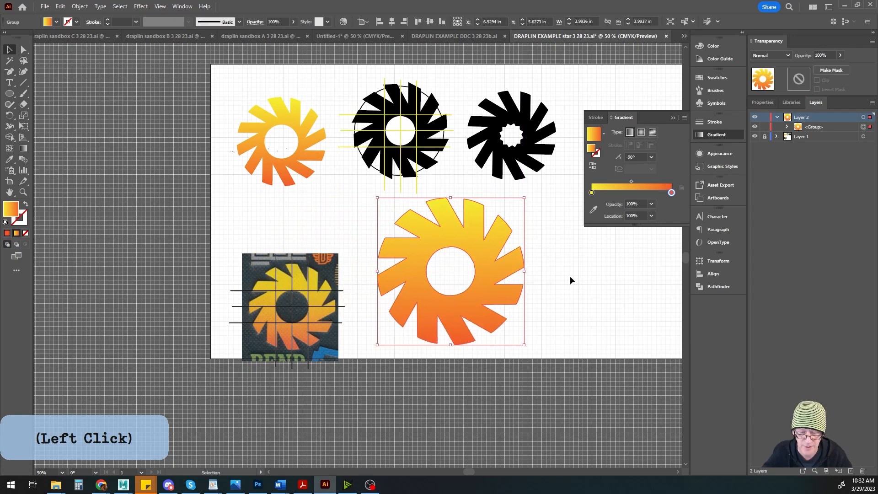
click(570, 276)
click(508, 281)
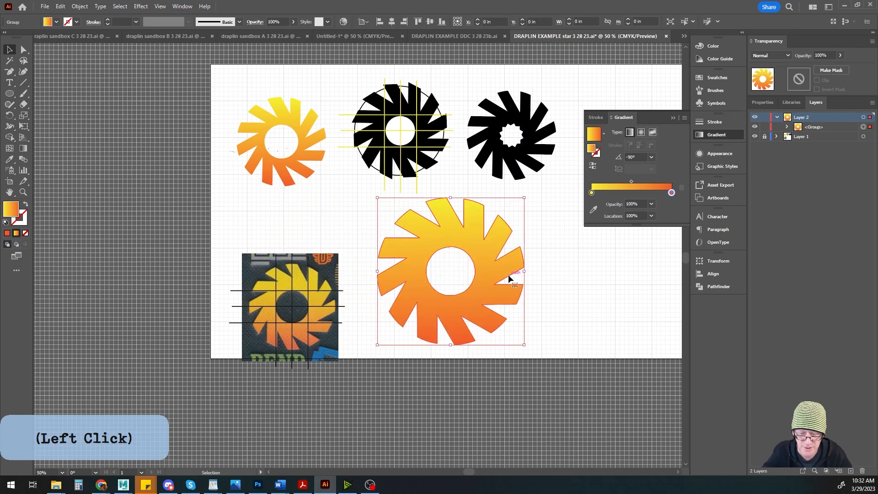
click(578, 270)
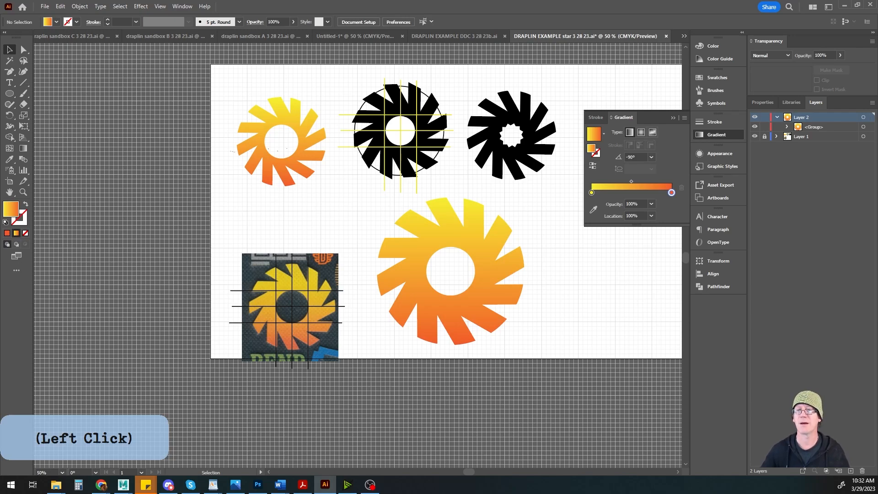